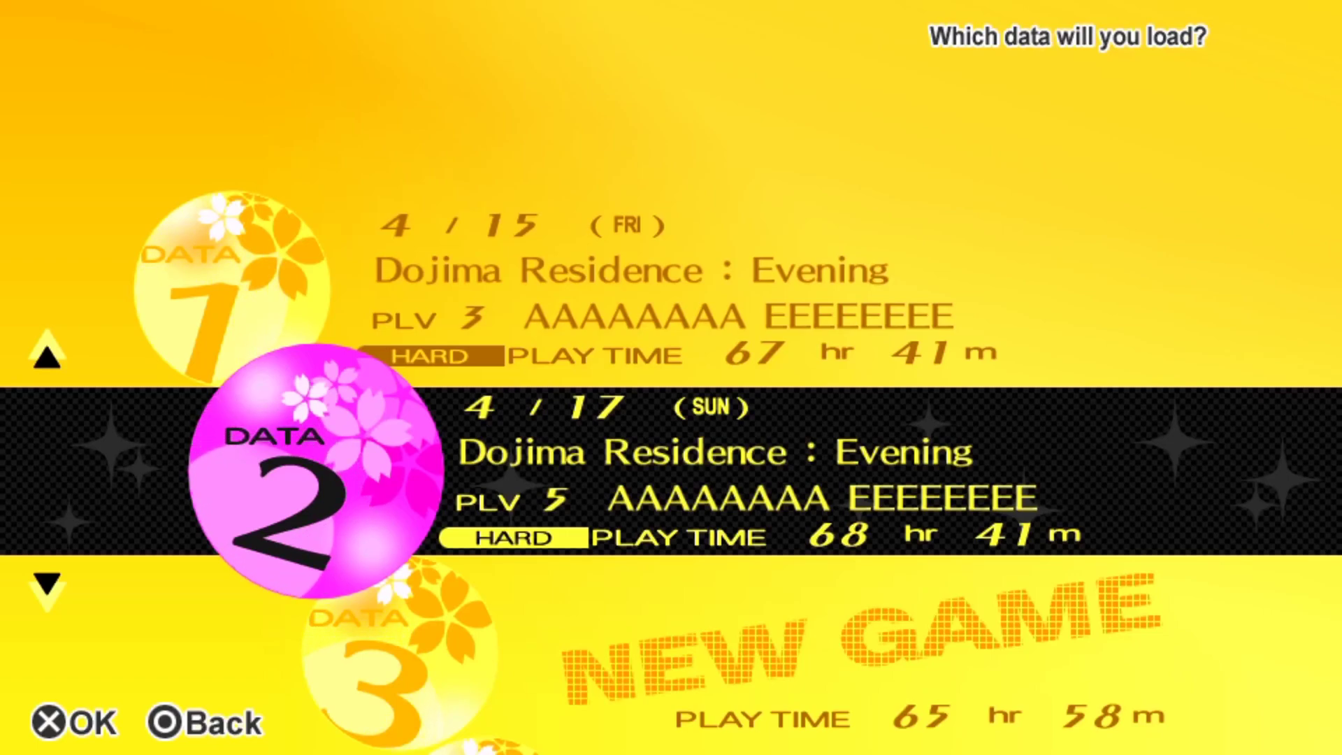
# Step: Browse down and back up the Vita save slot list to review DATA 2 and DATA 7
pyautogui.press('Down')
pyautogui.press('Down')
pyautogui.press('Down')
pyautogui.press('Down')
pyautogui.press('Down')
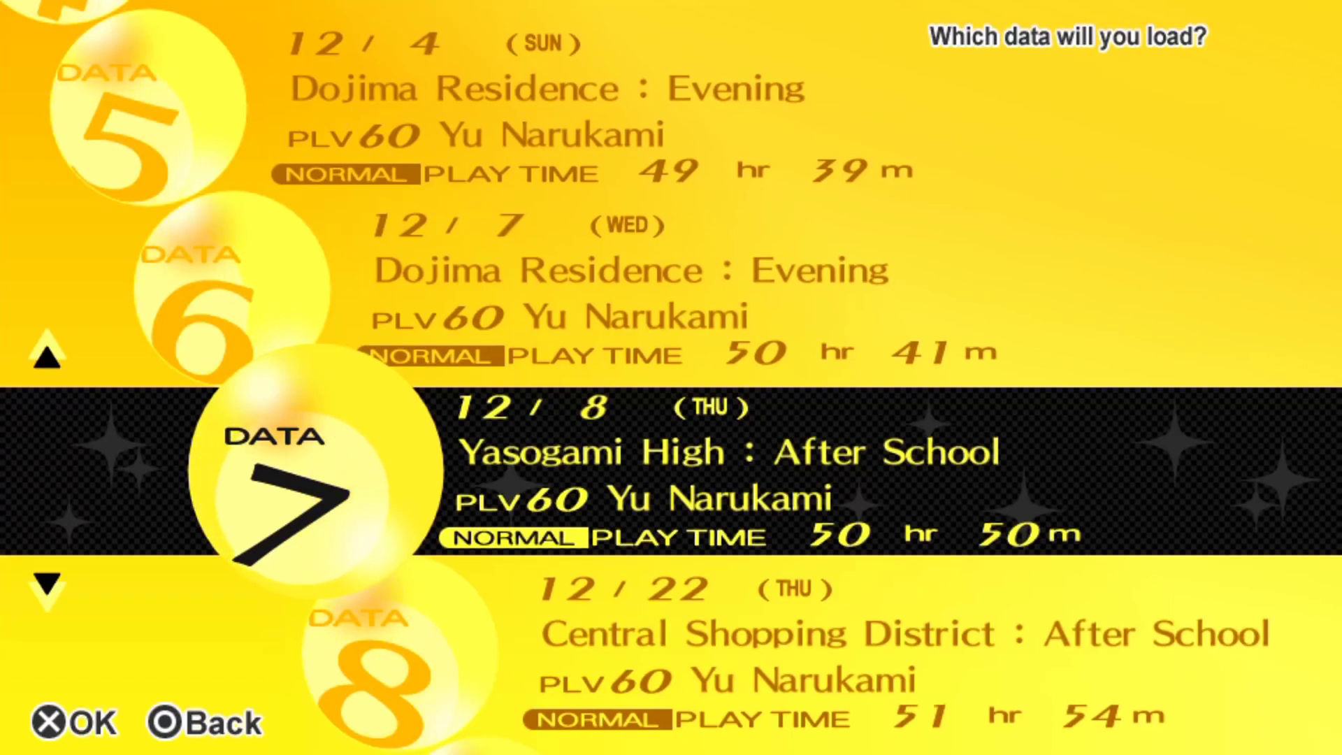
pyautogui.press('Up')
pyautogui.press('Up')
pyautogui.press('Up')
pyautogui.press('Up')
pyautogui.press('Up')
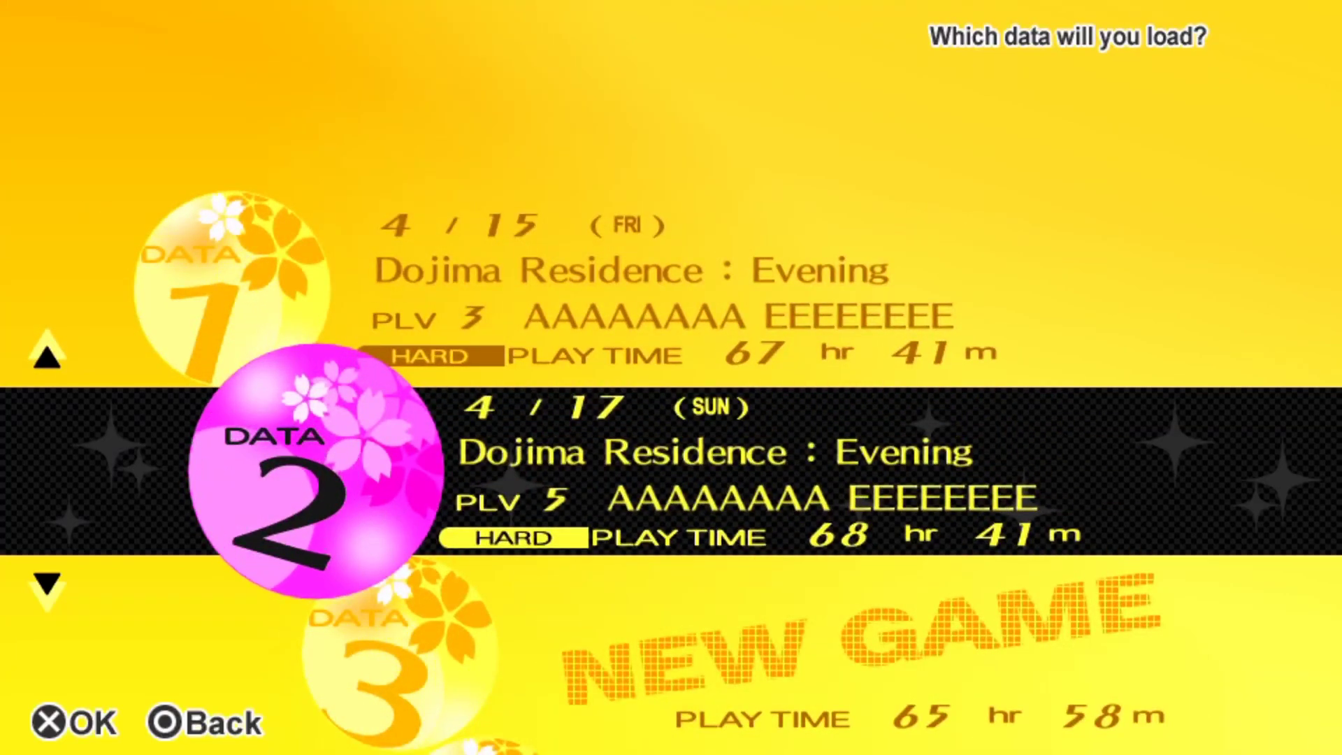
# Step: Switch to the PC desktop and bring up Persona 4 Golden in the Steam library
pyautogui.hotkey('alt', 'Tab')
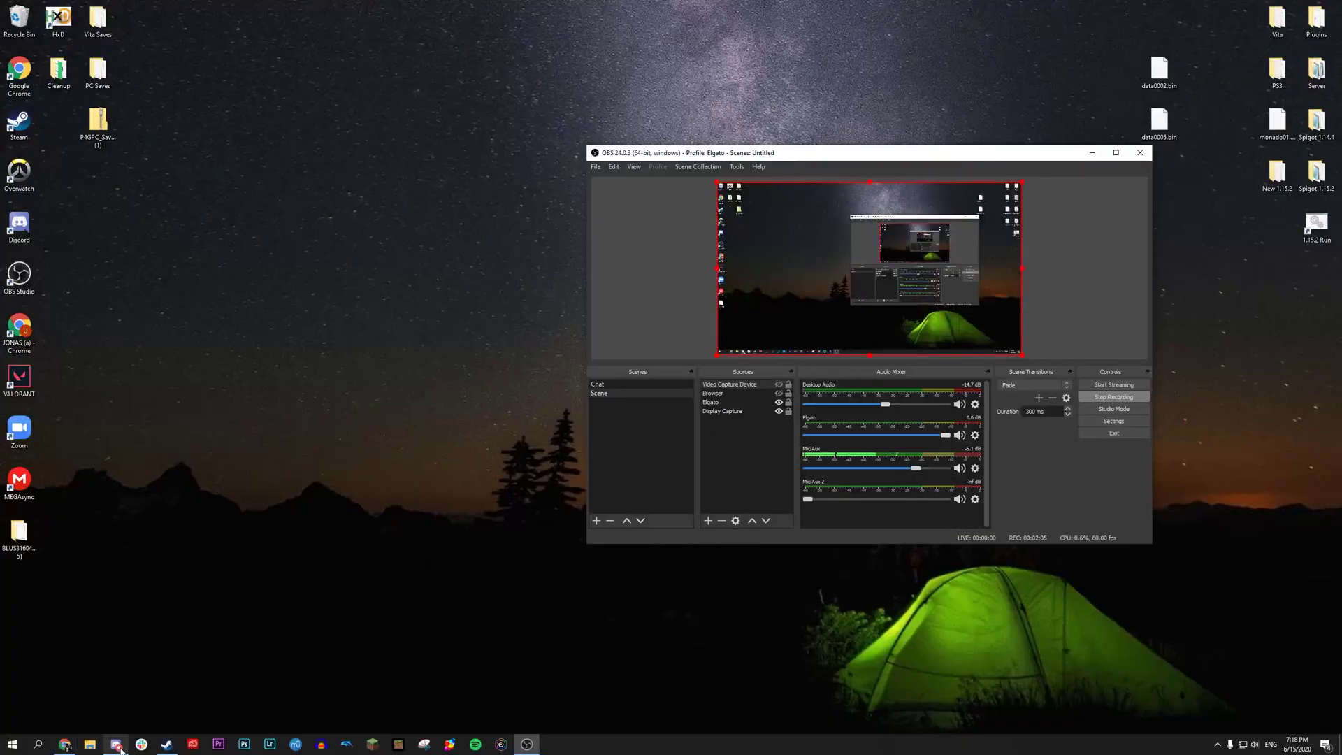
pyautogui.click(166, 743)
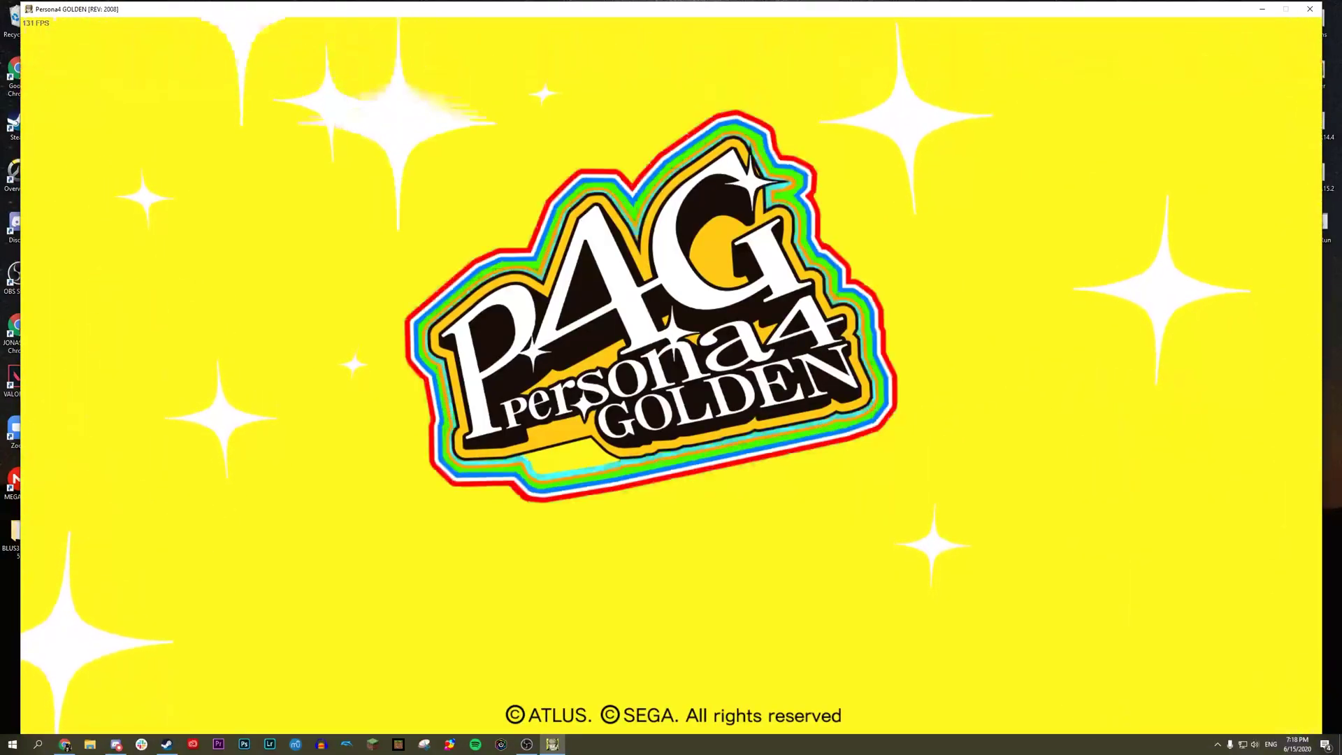
# Step: Load the DATA 1 save and save it over slot DATA 2 at the save point
pyautogui.press('Return')
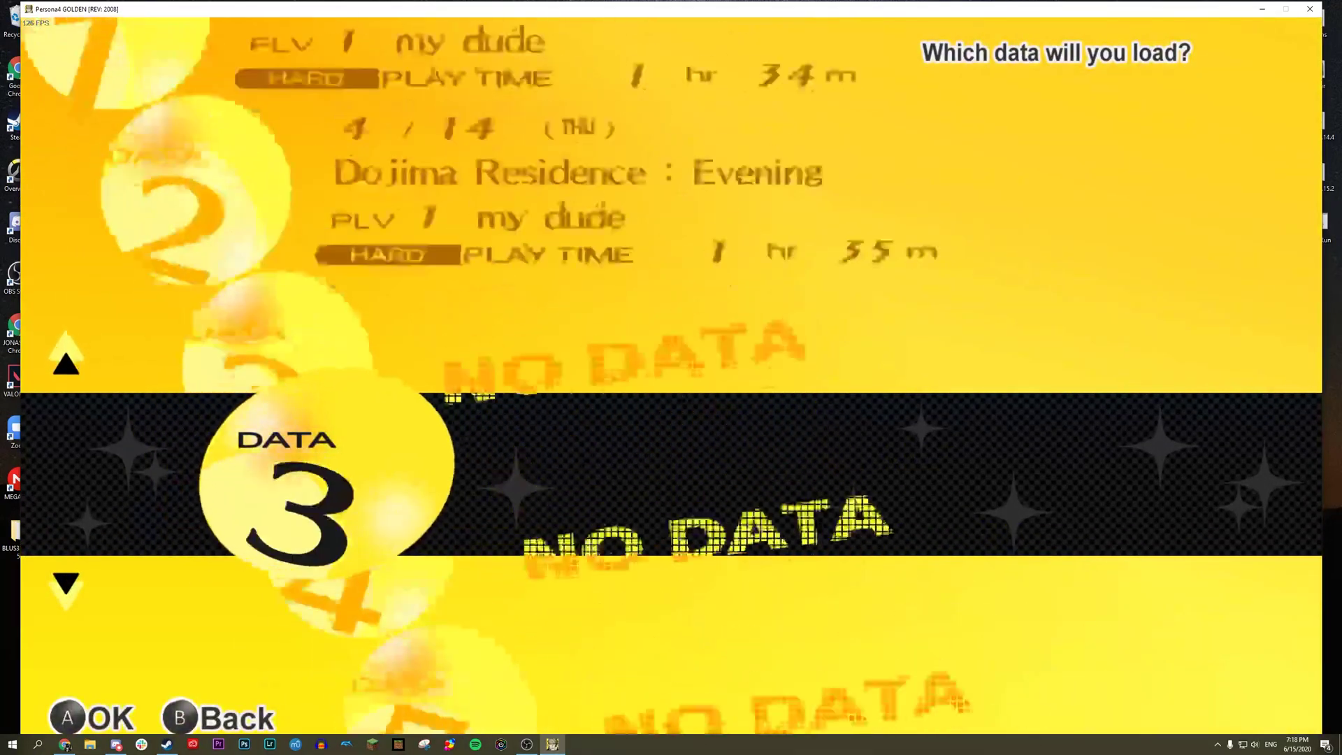
pyautogui.press('Return')
pyautogui.press('Return')
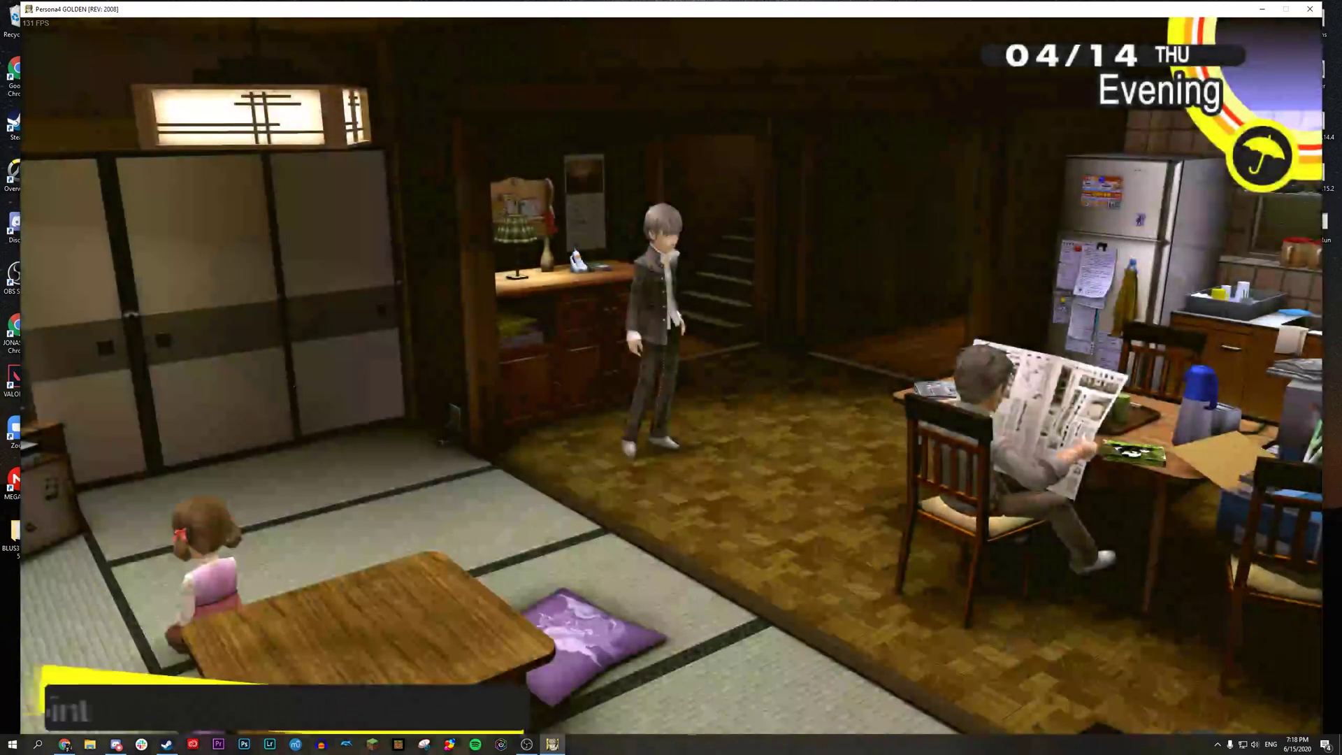
pyautogui.press('w')
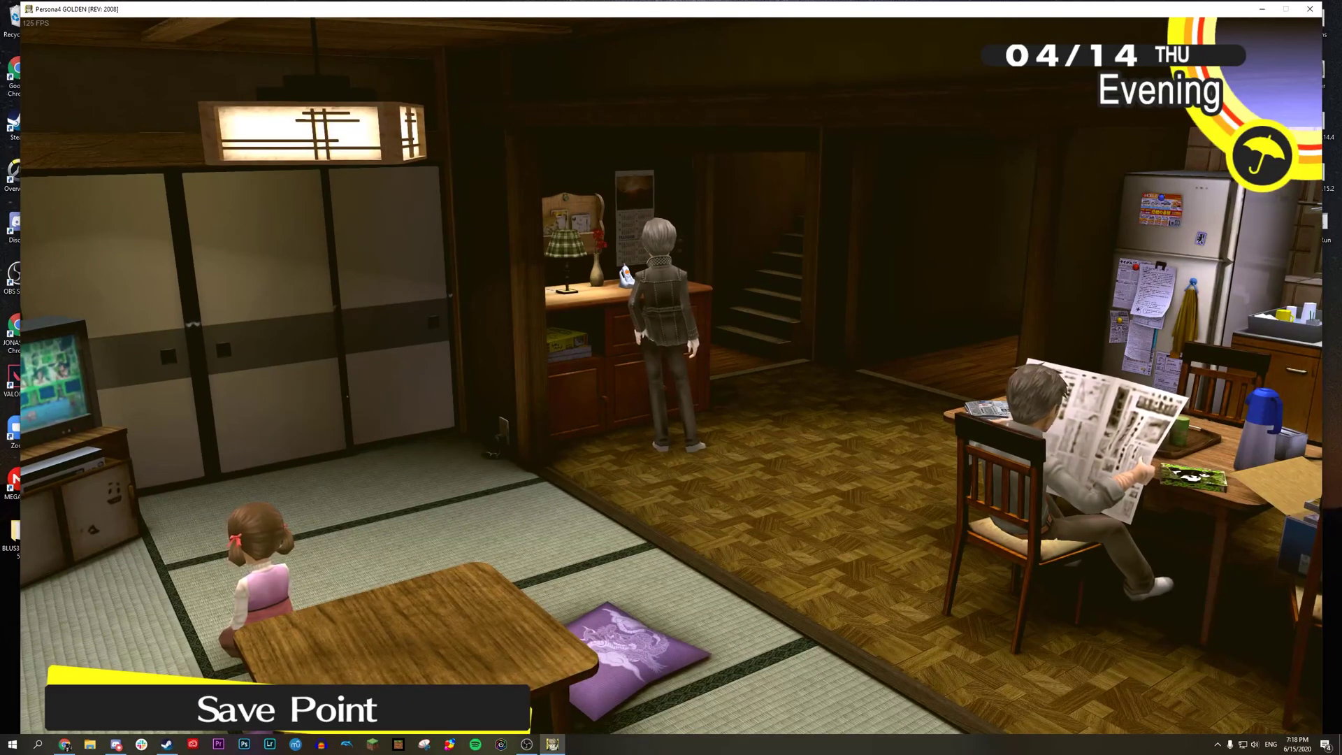
pyautogui.press('Return')
pyautogui.press('Down')
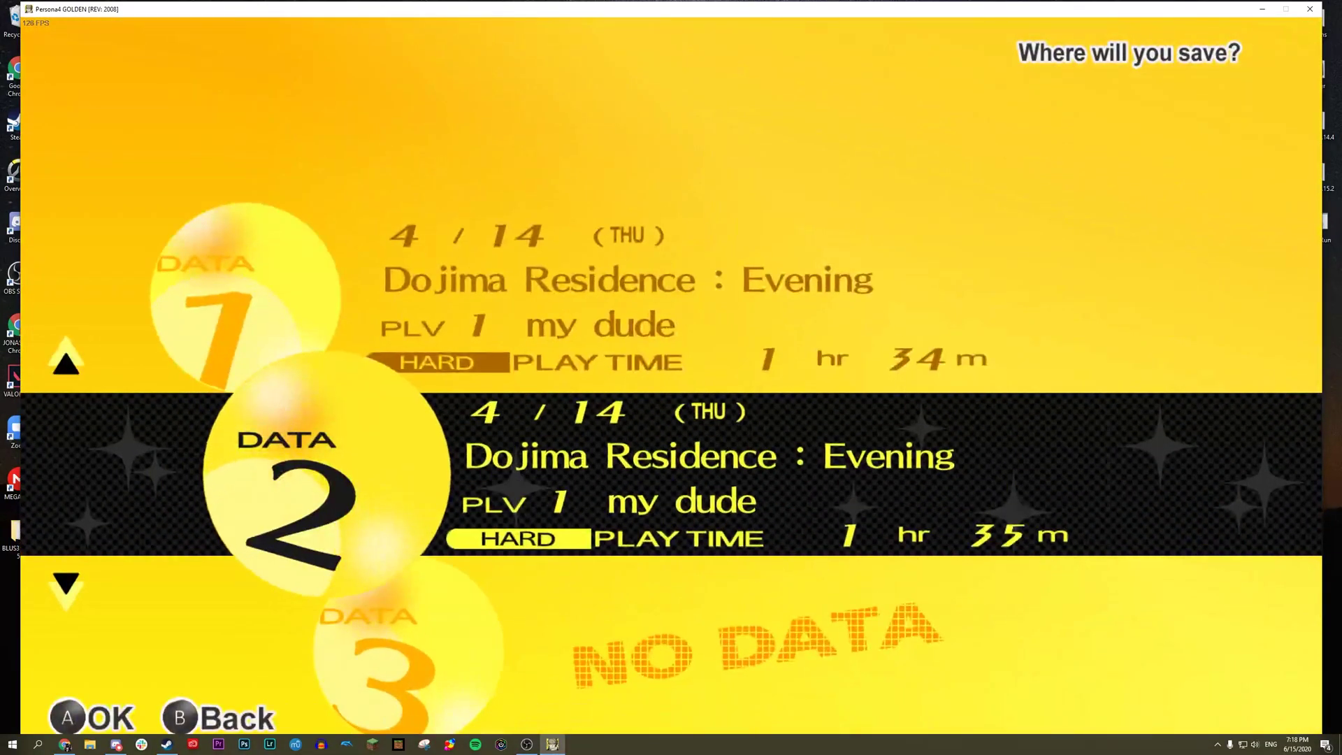
pyautogui.press('Return')
pyautogui.press('Return')
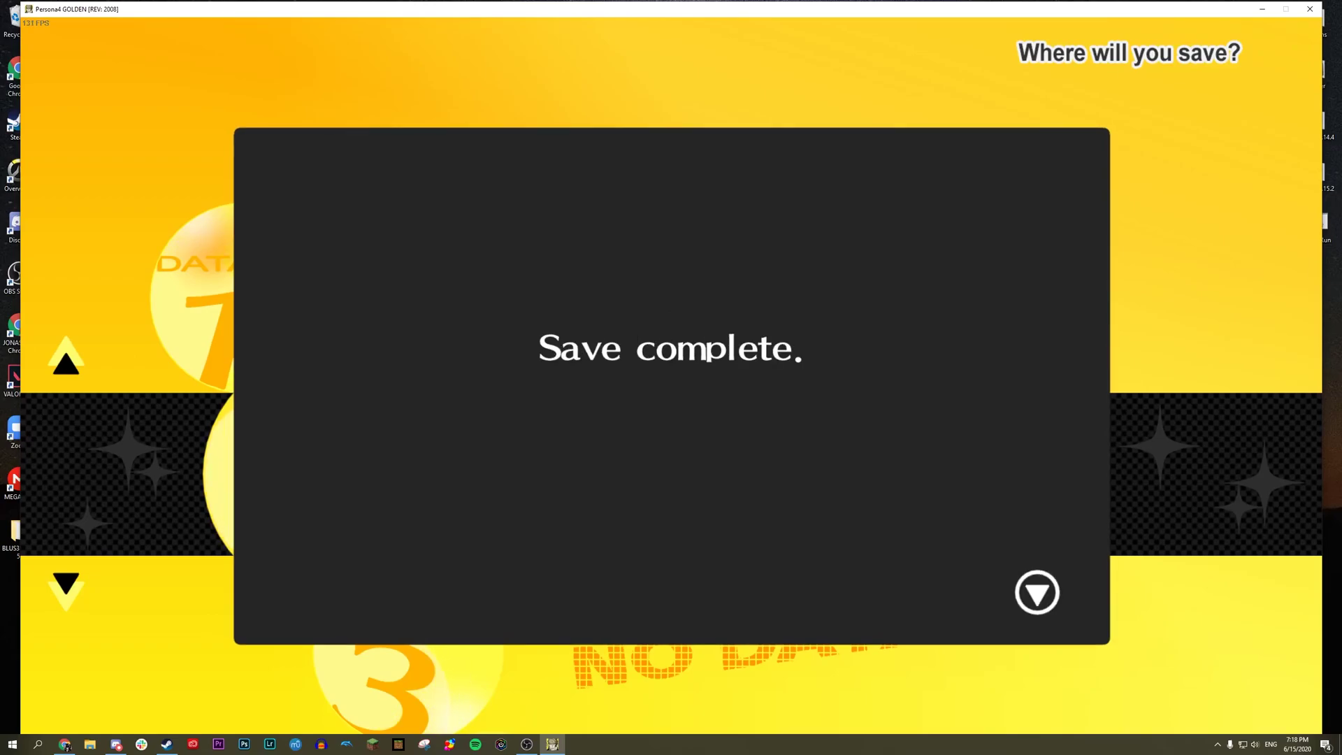
pyautogui.press('Return')
# Step: Save the same game again, overwriting slot DATA 7
pyautogui.press('Down')
pyautogui.press('Down')
pyautogui.press('Down')
pyautogui.press('Down')
pyautogui.press('Down')
pyautogui.press('Return')
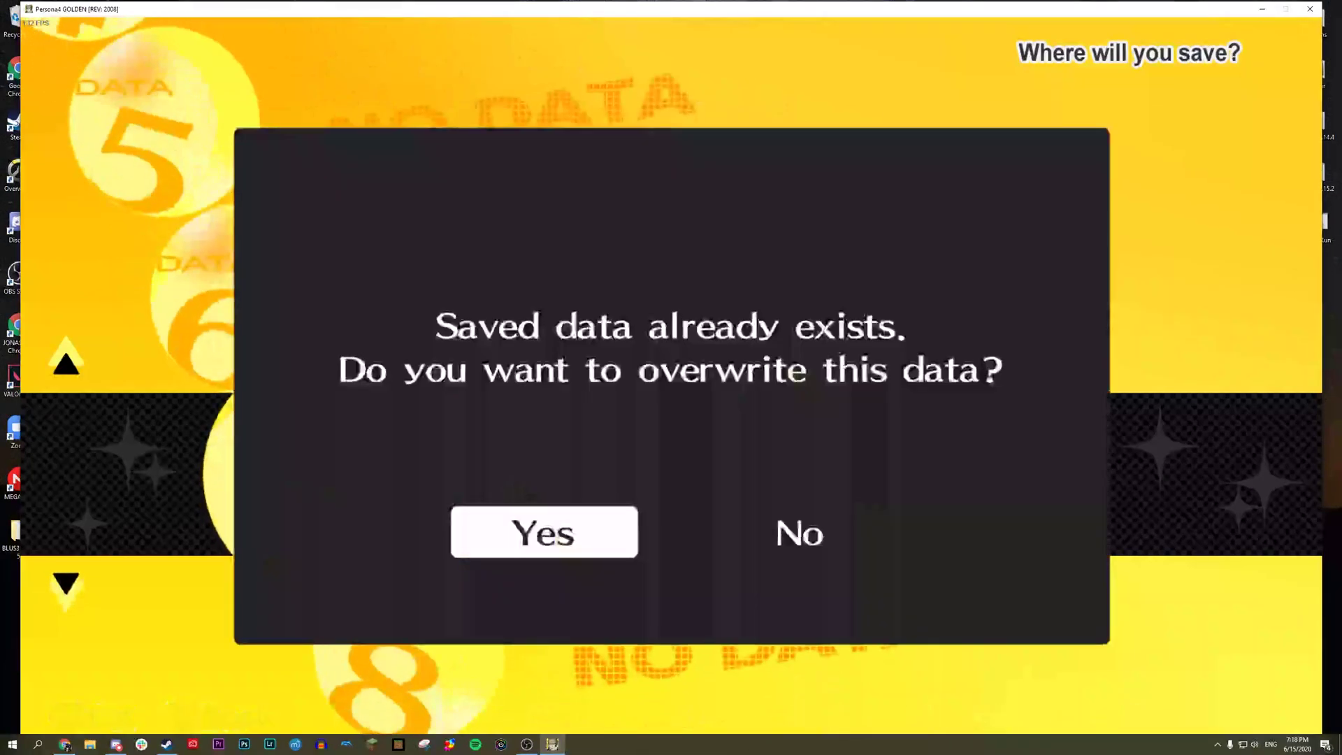
pyautogui.press('Return')
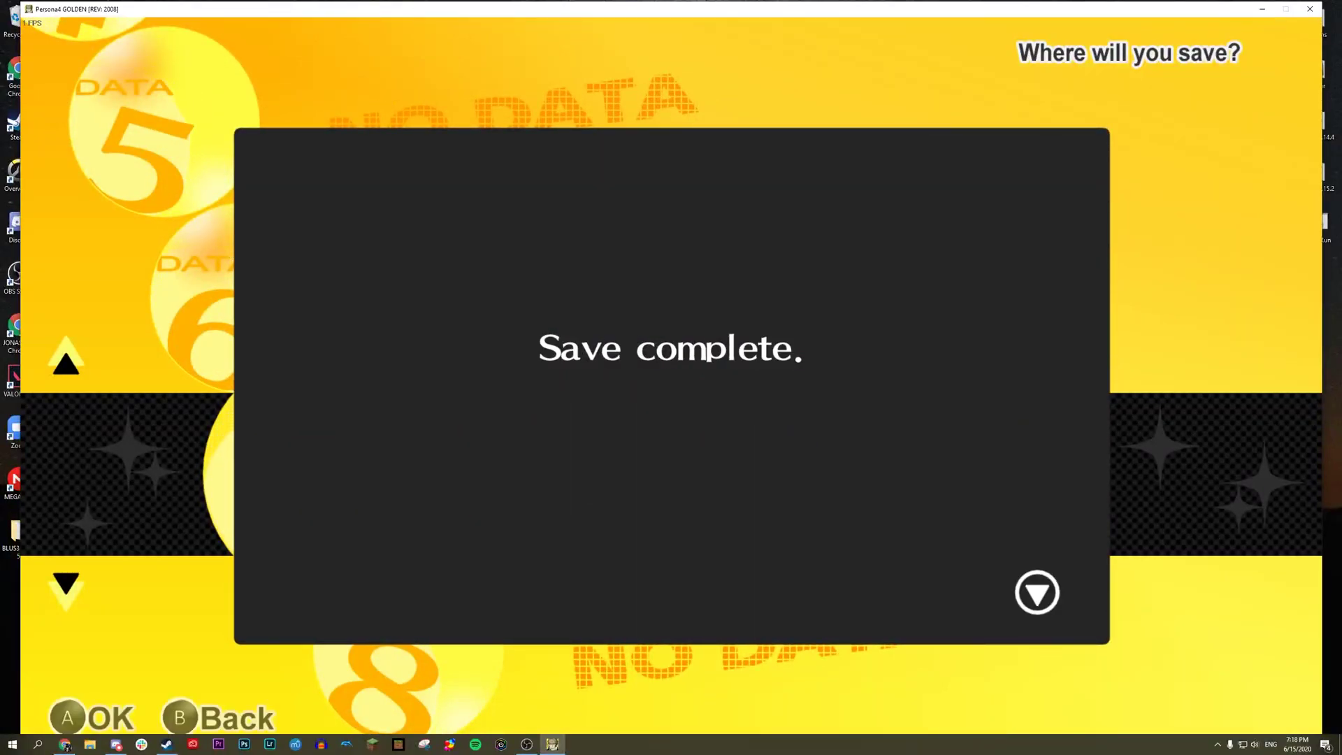
pyautogui.press('Return')
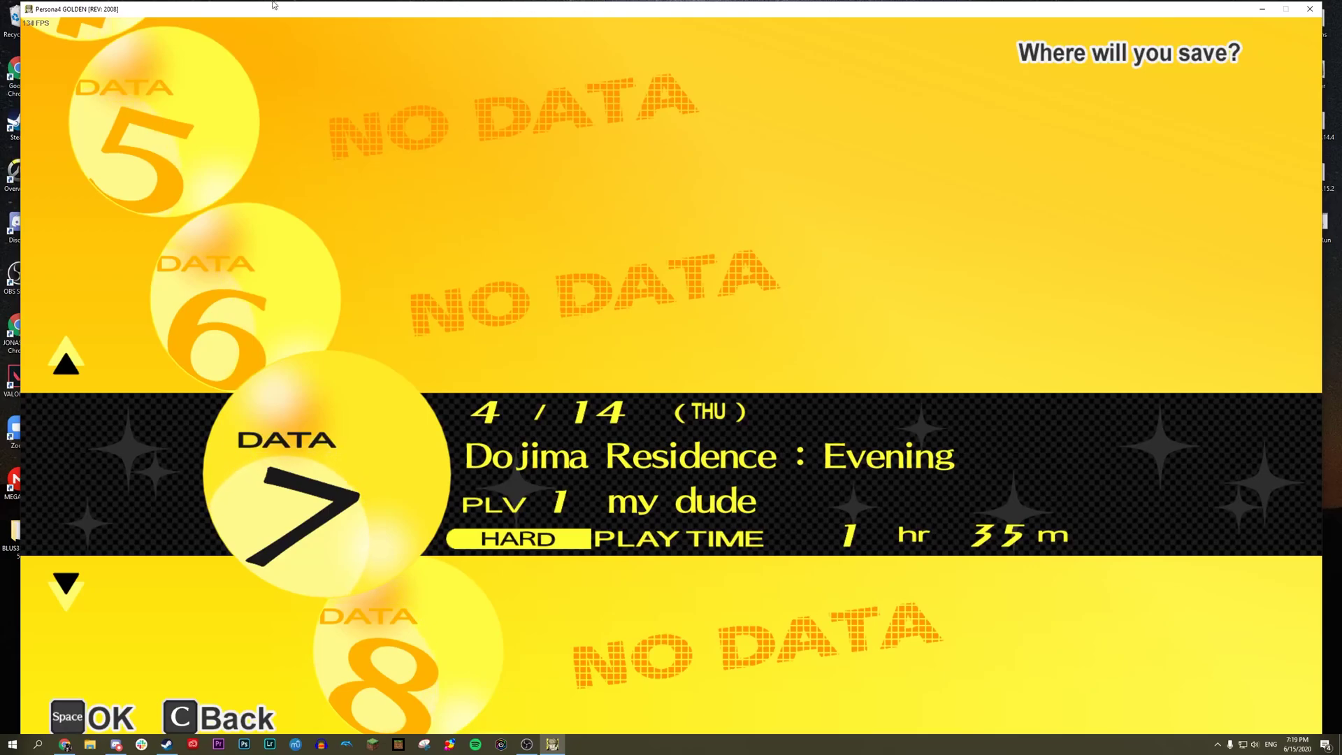
# Step: Quit the PC game and create a new folder named 'saves' at the ux0 root
pyautogui.hotkey('alt', 'F4')
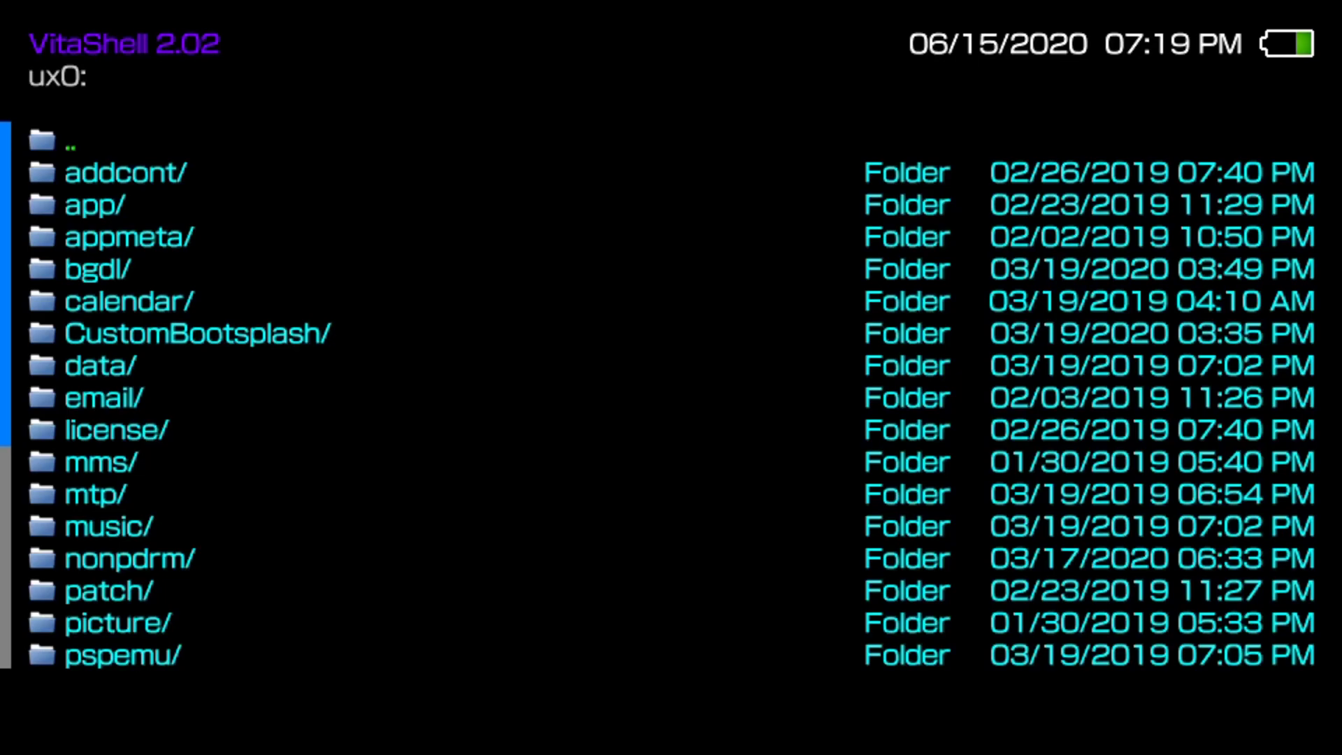
pyautogui.press('Down')
pyautogui.press('Down')
pyautogui.press('Menu')
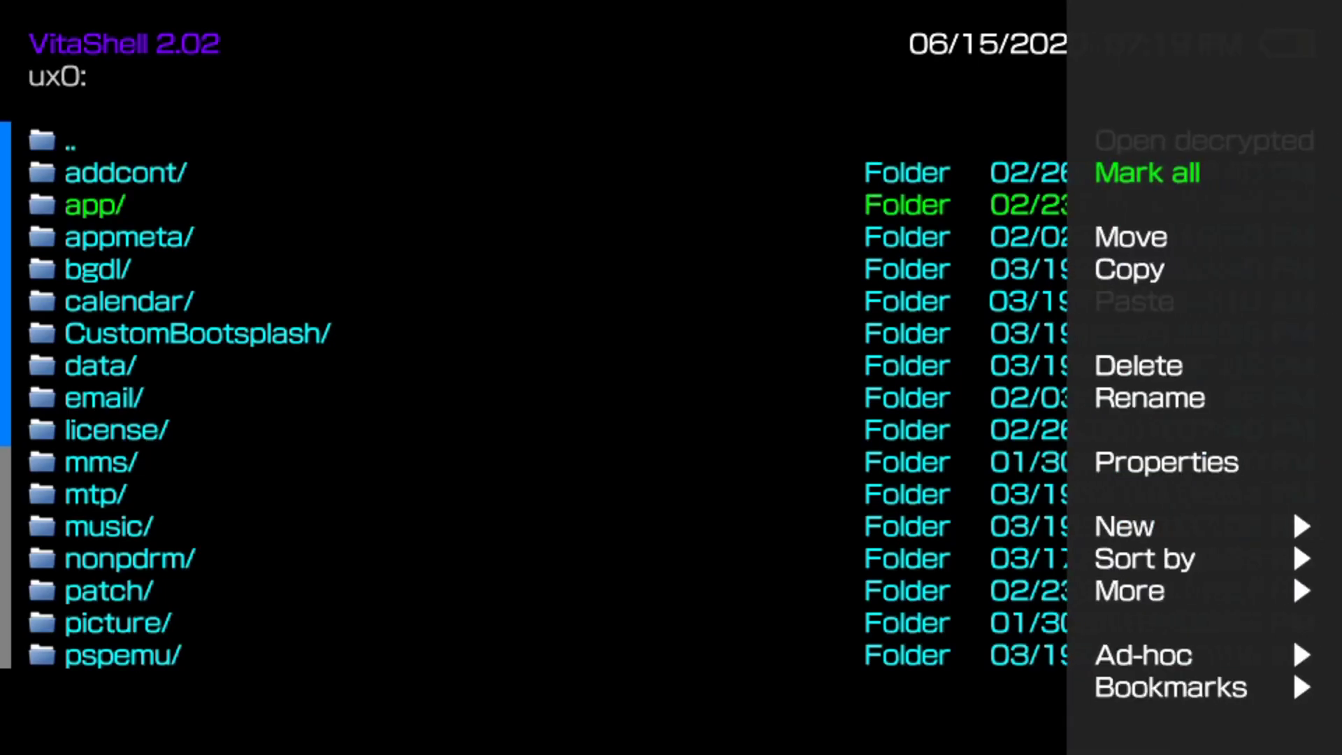
pyautogui.press('Down')
pyautogui.press('Down')
pyautogui.press('Down')
pyautogui.press('Down')
pyautogui.press('Down')
pyautogui.press('Down')
pyautogui.press('Right')
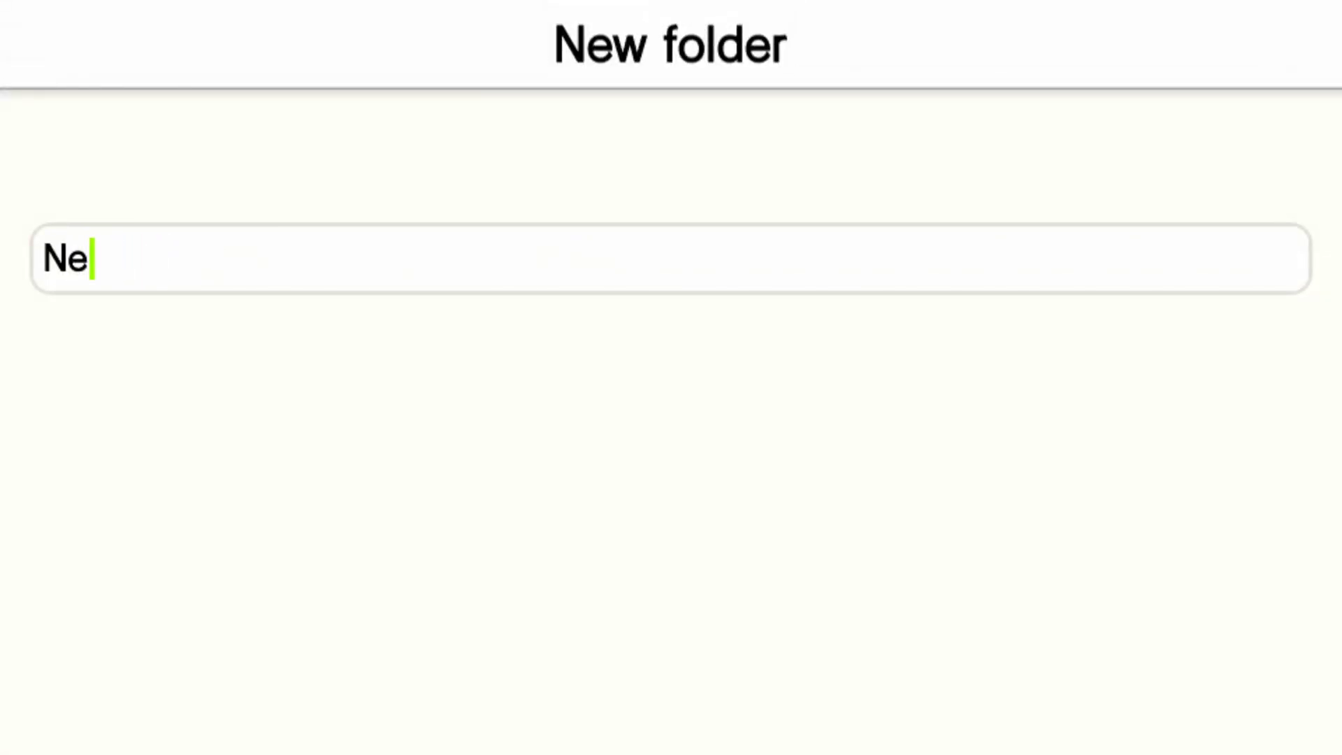
pyautogui.write('saves')
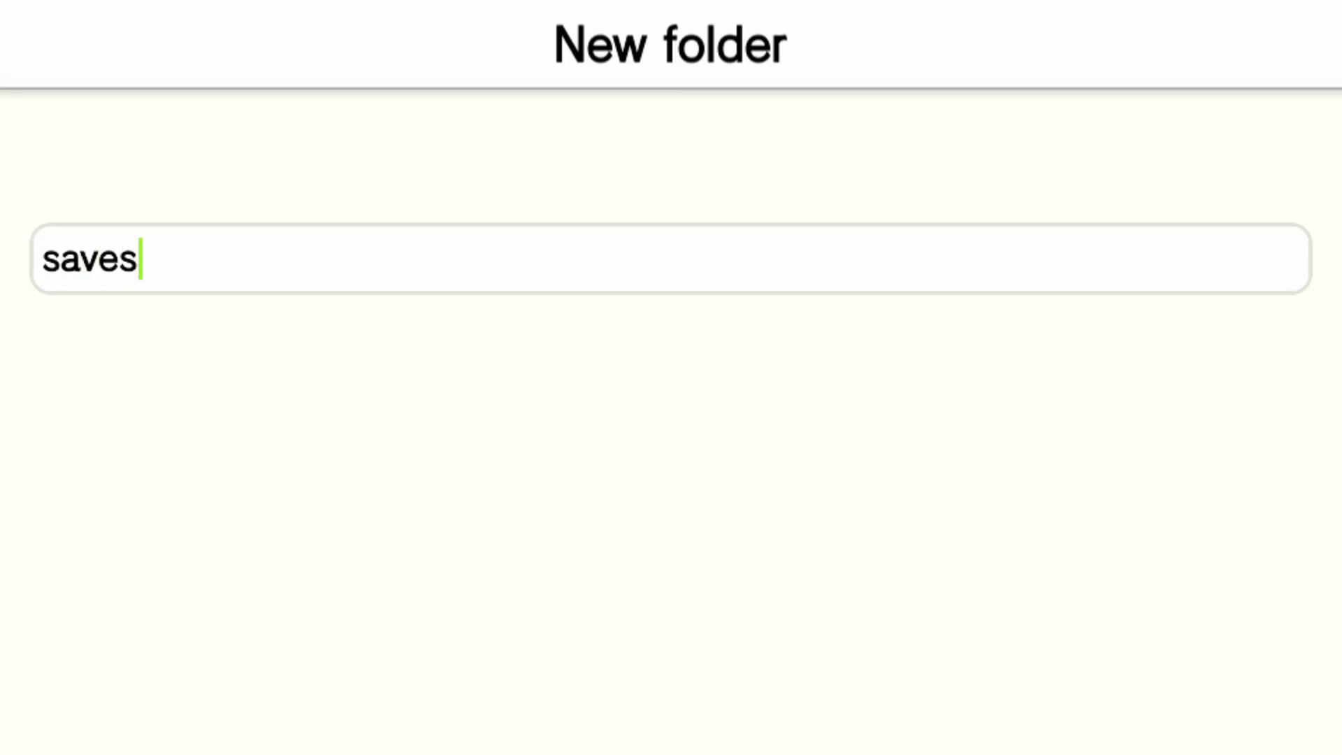
pyautogui.press('Return')
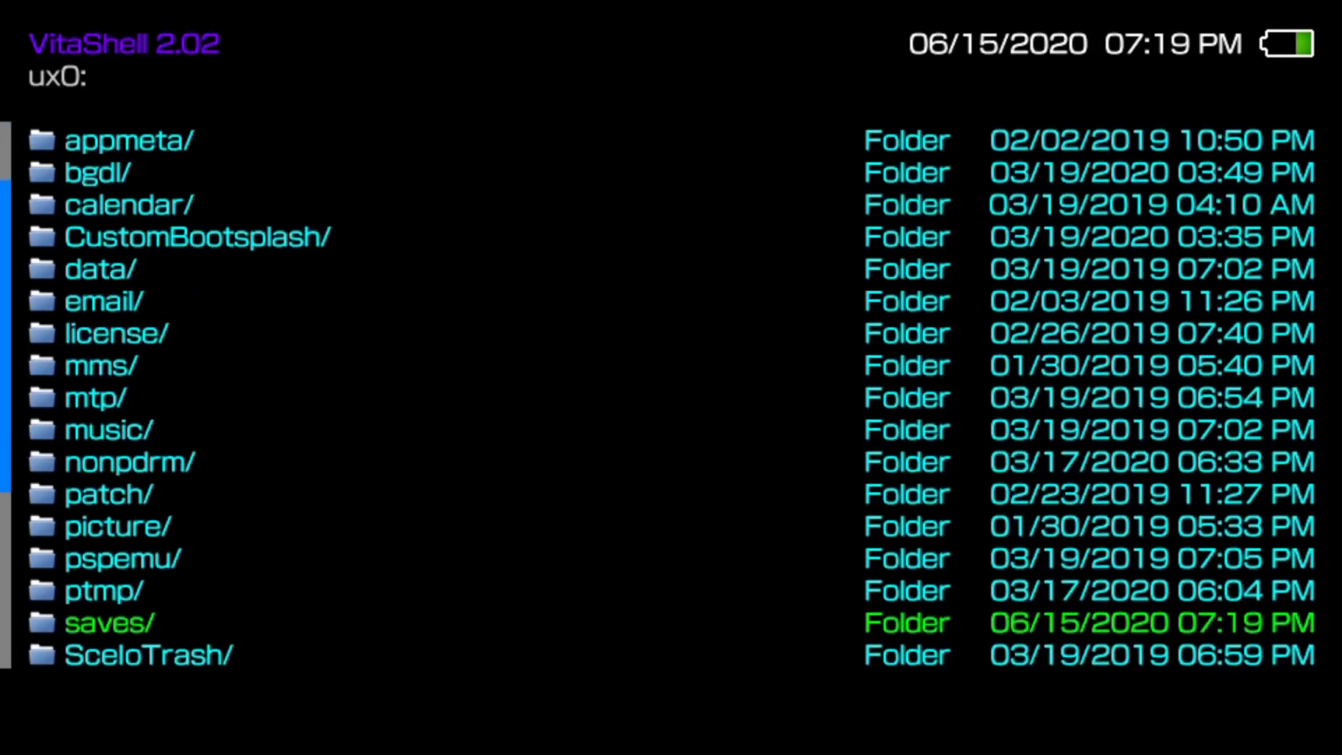
# Step: Go through the user folder into PCSE00120 and scan its data0001–data0014.bin files
pyautogui.press('Down')
pyautogui.press('Down')
pyautogui.press('Down')
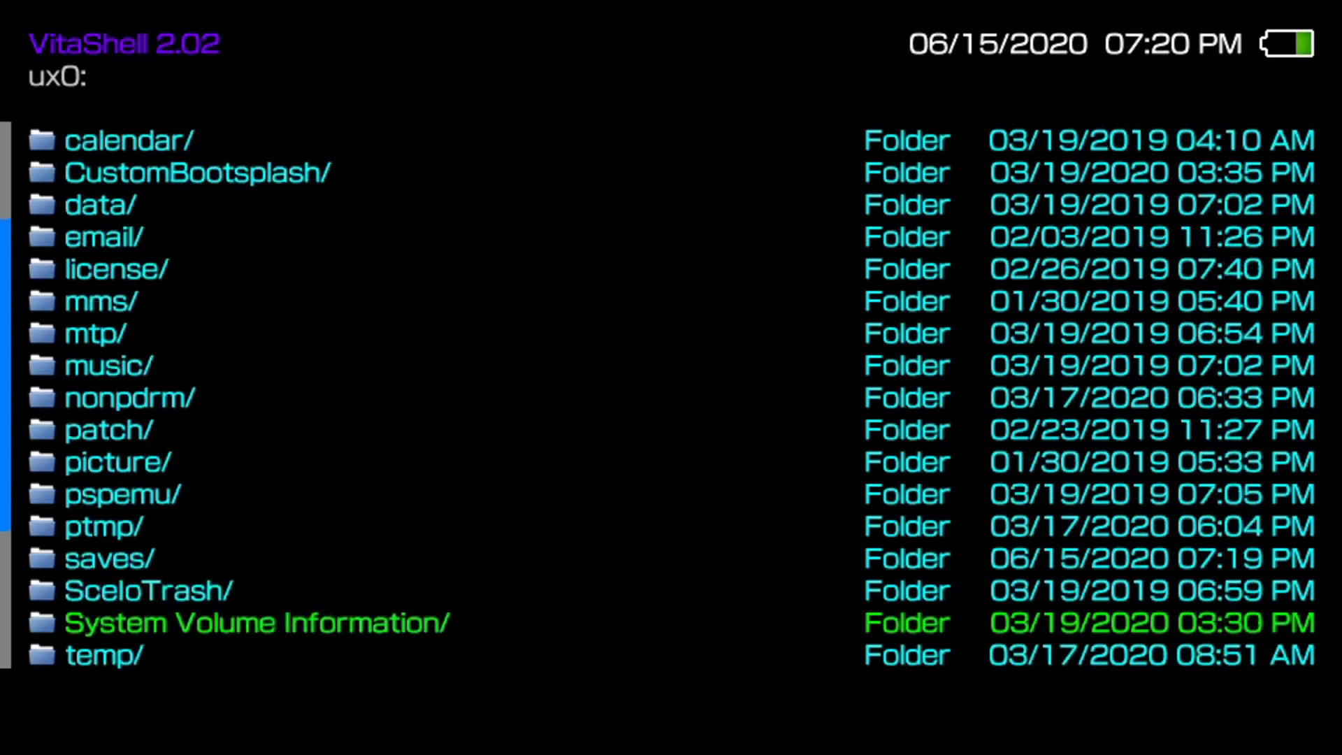
pyautogui.press('Down')
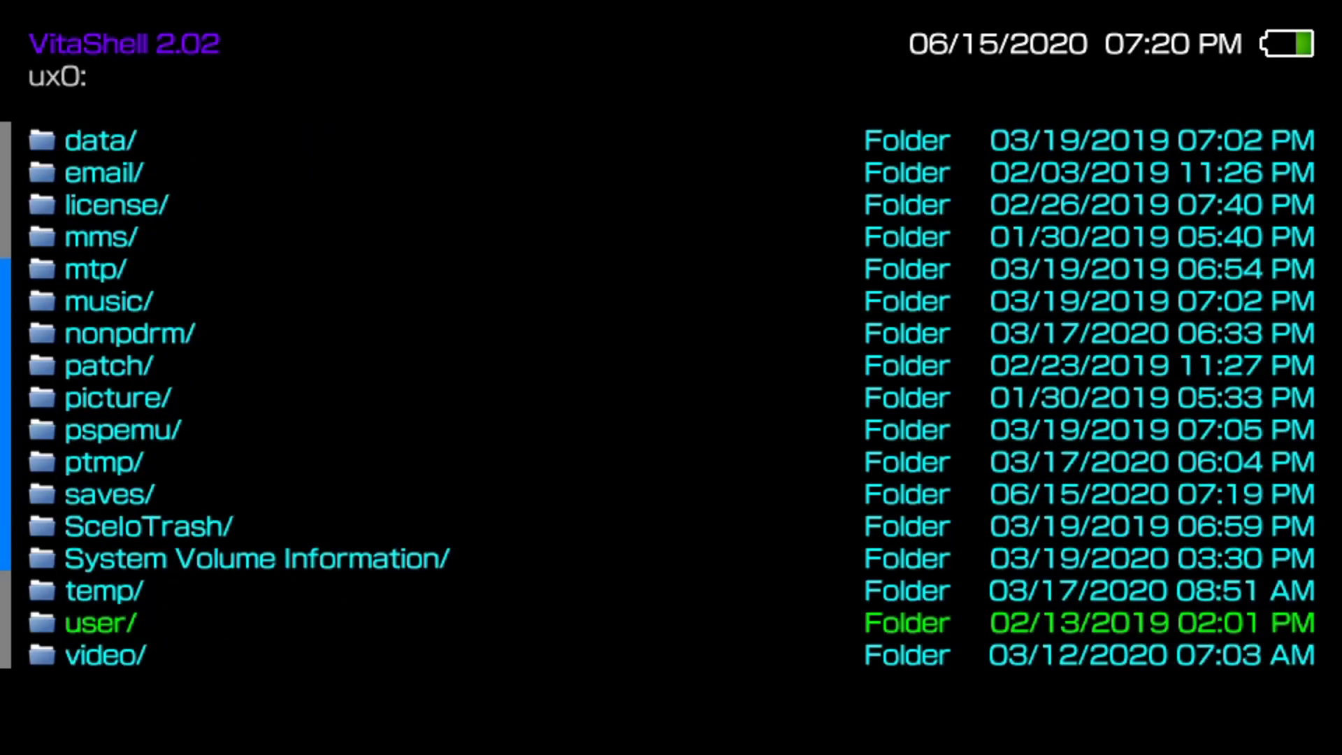
pyautogui.press('Return')
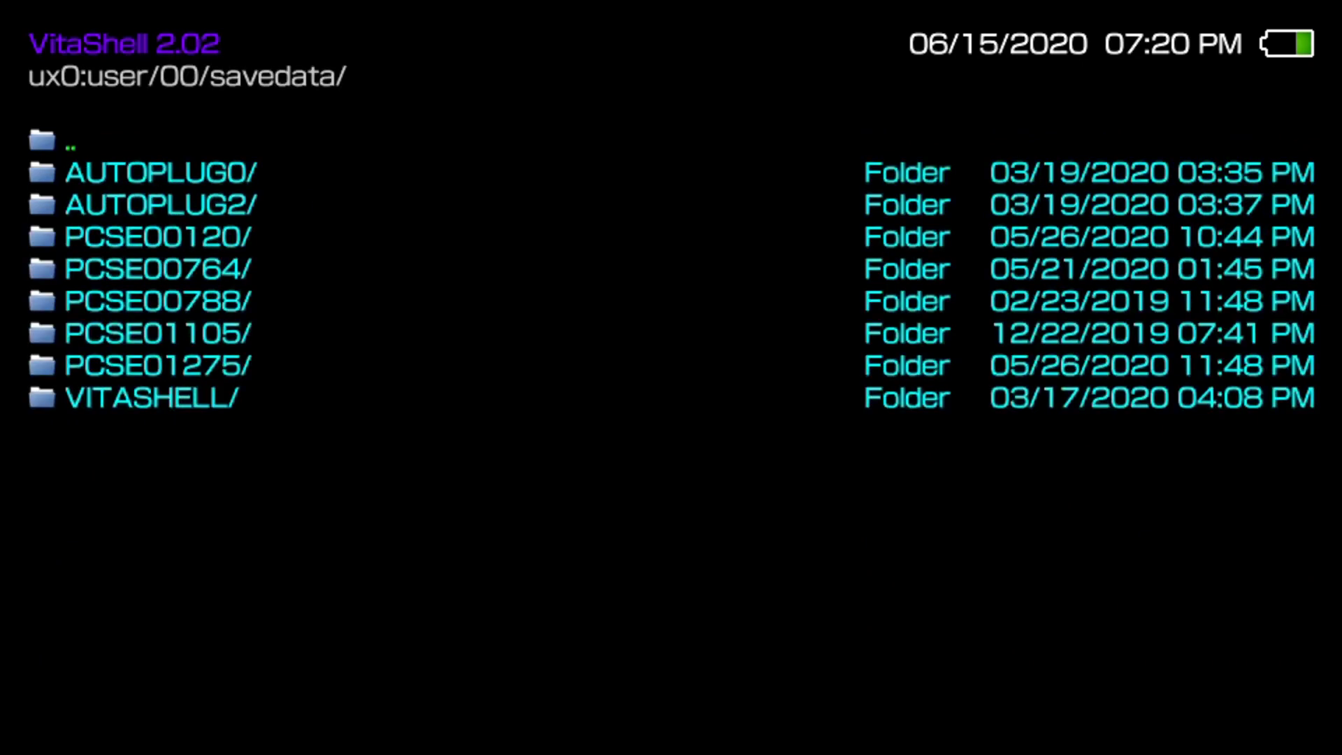
pyautogui.press('Down')
pyautogui.press('Down')
pyautogui.press('Down')
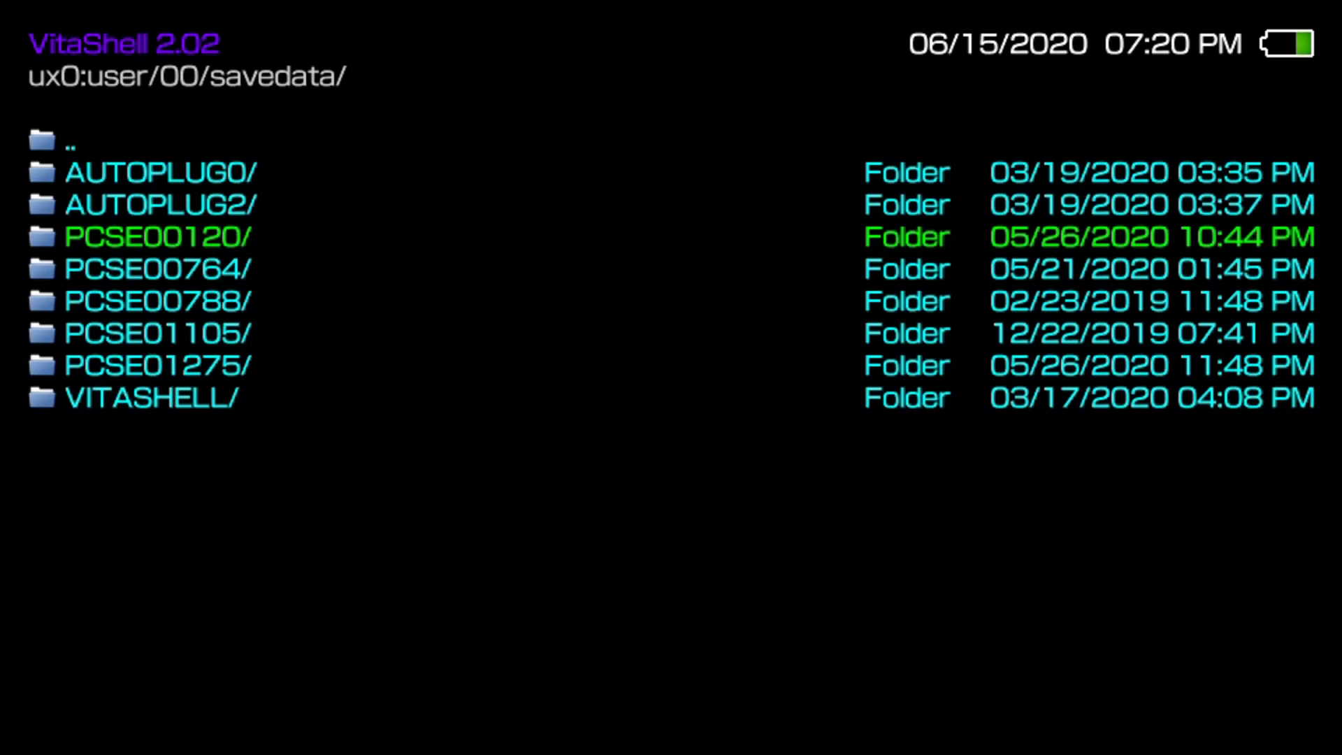
pyautogui.press('Return')
pyautogui.press('Down')
pyautogui.press('Down')
pyautogui.press('Down')
pyautogui.press('Down')
pyautogui.press('Down')
pyautogui.press('Down')
pyautogui.press('Down')
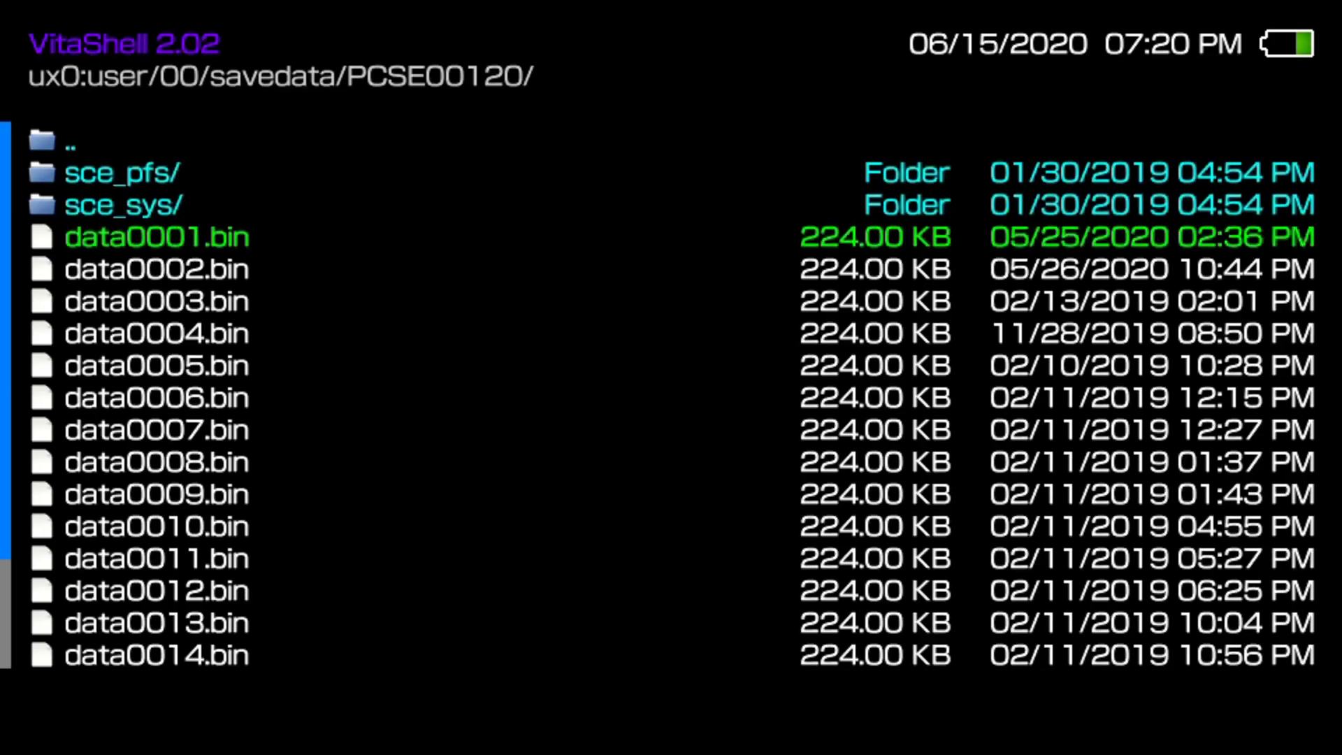
pyautogui.press('Down')
pyautogui.press('Down')
pyautogui.press('Down')
pyautogui.press('Down')
pyautogui.press('Down')
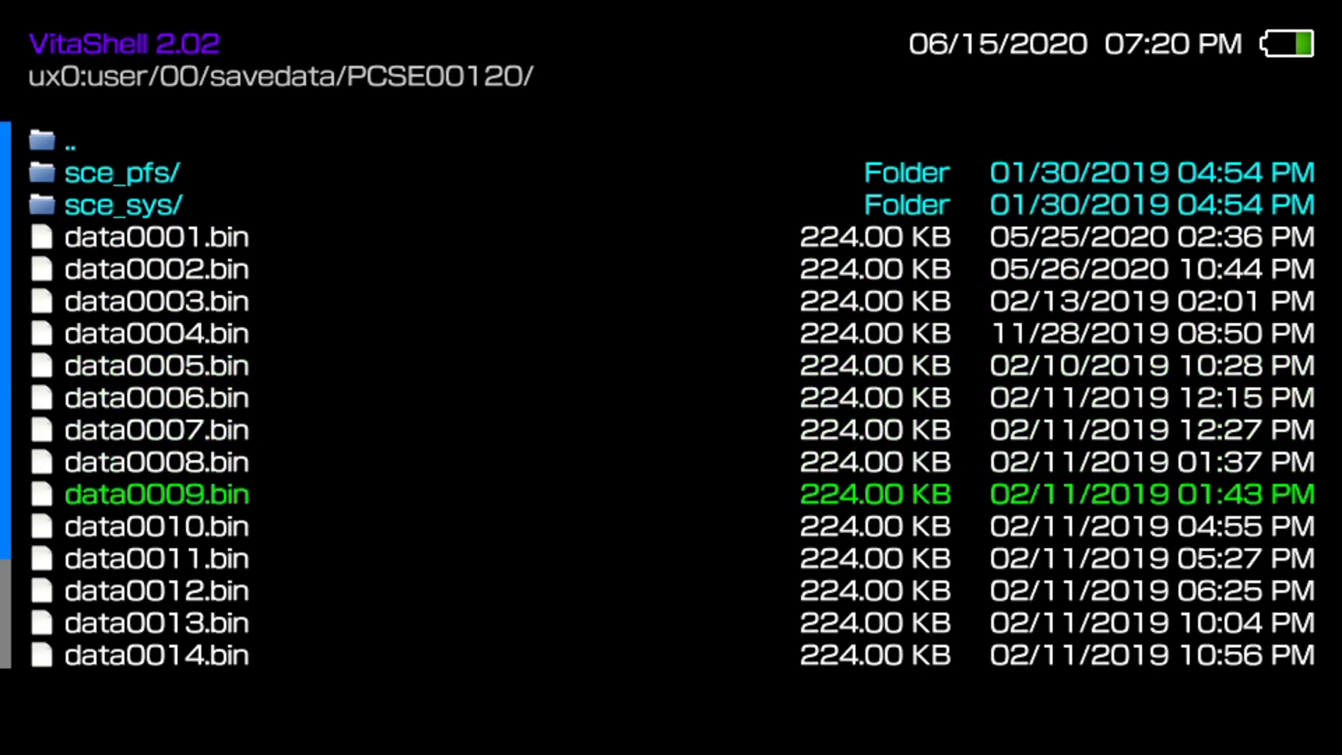
pyautogui.press('Up')
pyautogui.press('Up')
pyautogui.press('Up')
pyautogui.press('Up')
pyautogui.press('Up')
pyautogui.press('Up')
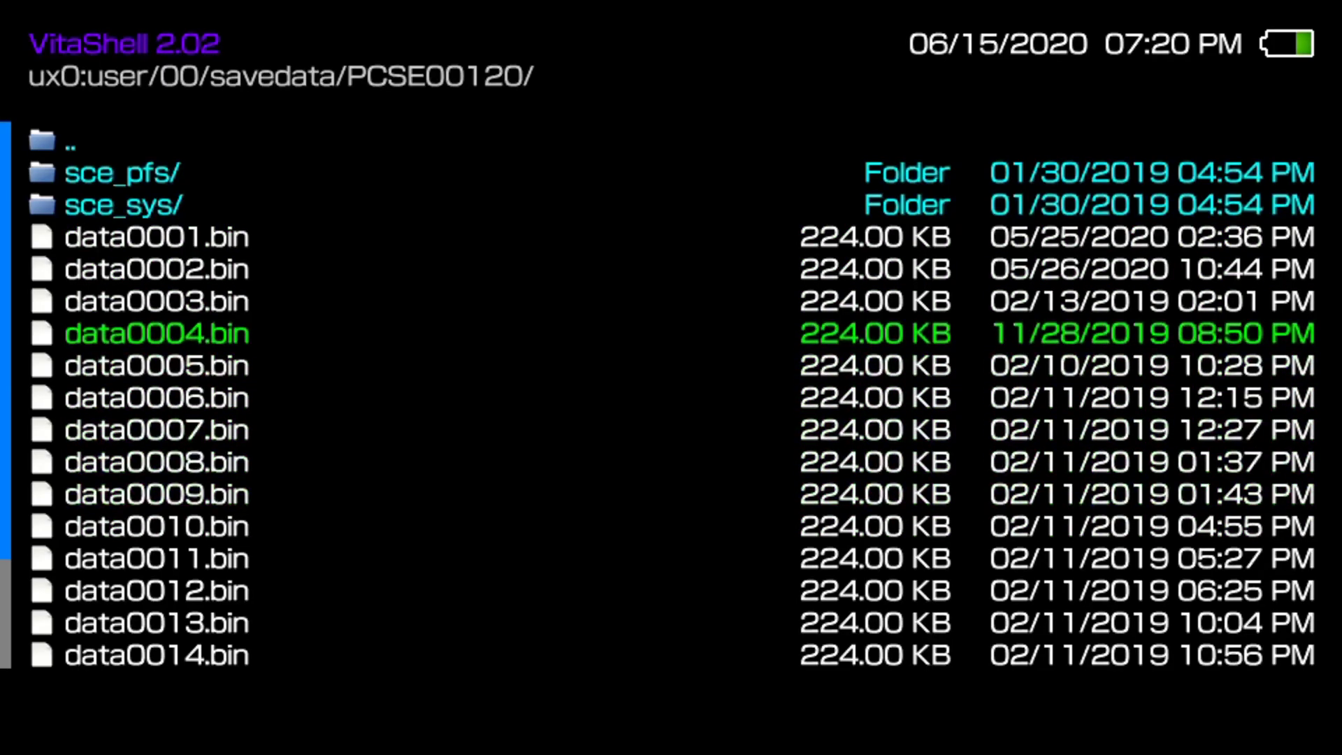
pyautogui.press('Up')
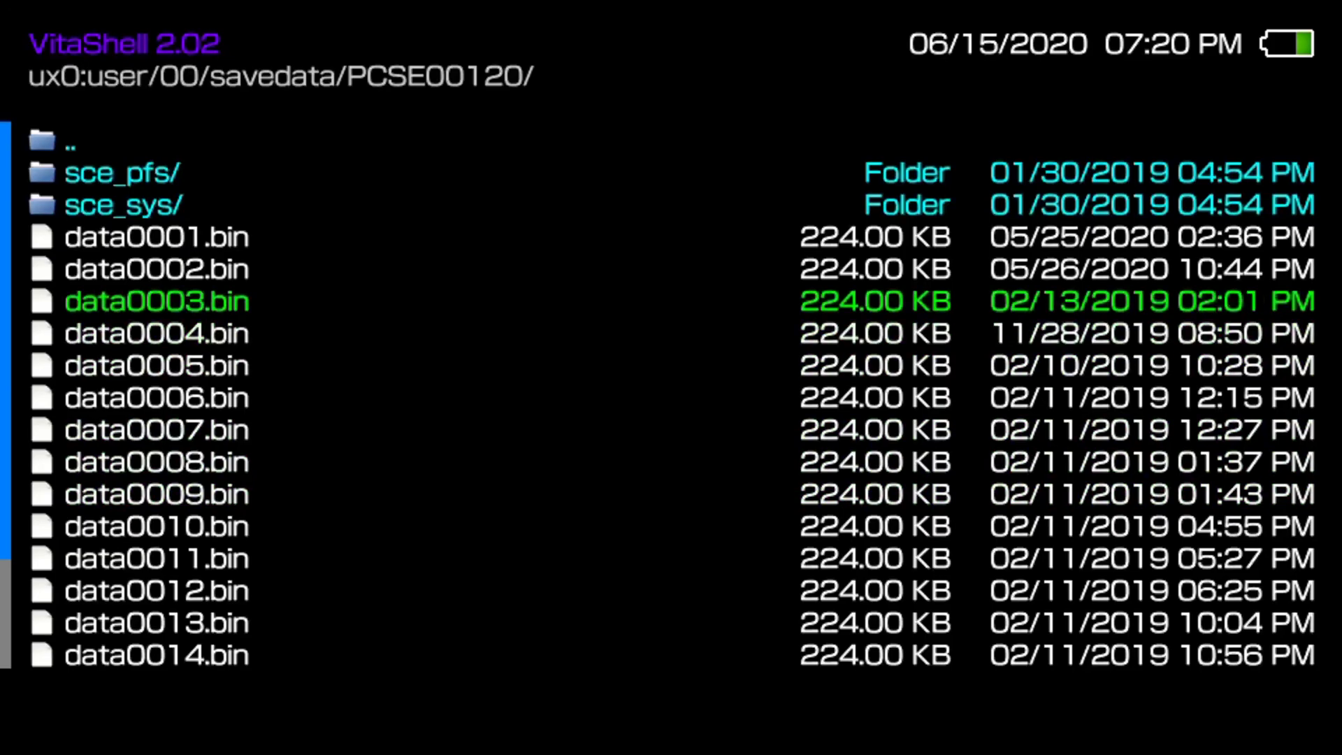
# Step: Back in savedata, open the PCSE00120 folder decrypted
pyautogui.press('BackSpace')
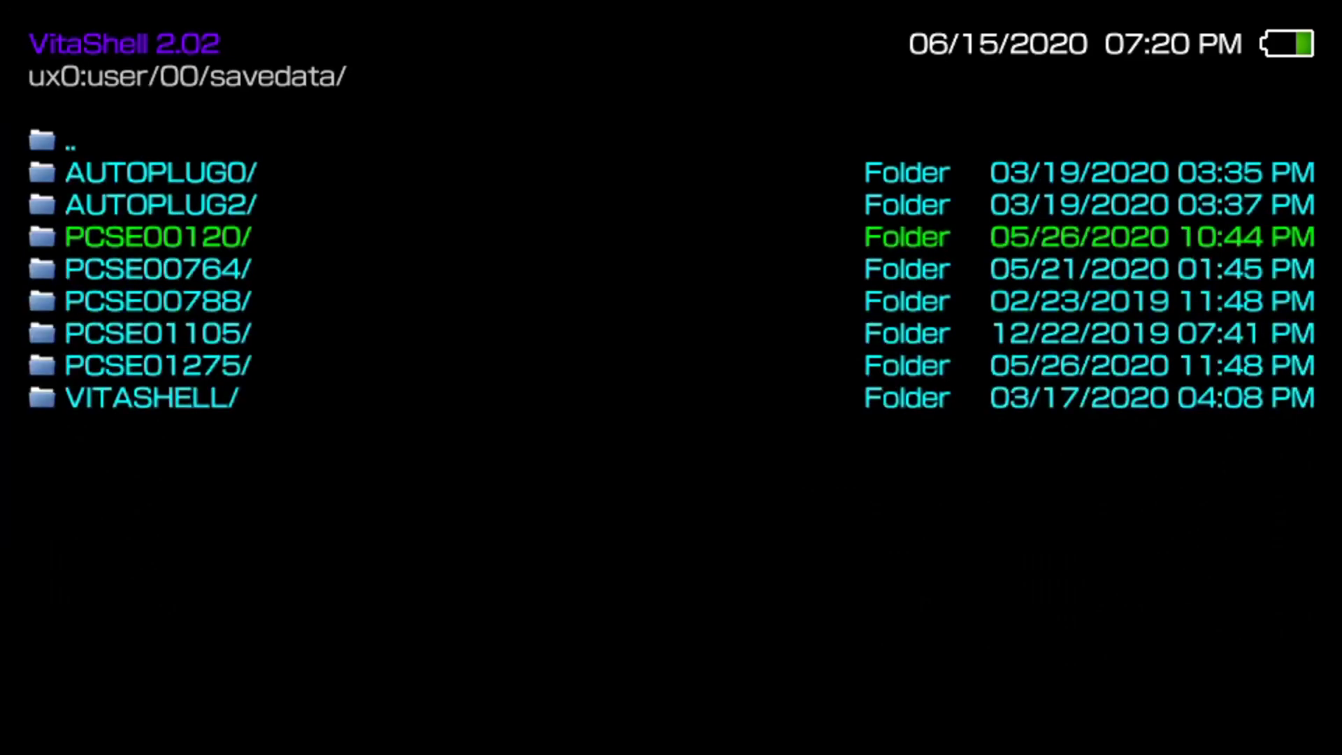
pyautogui.press('Menu')
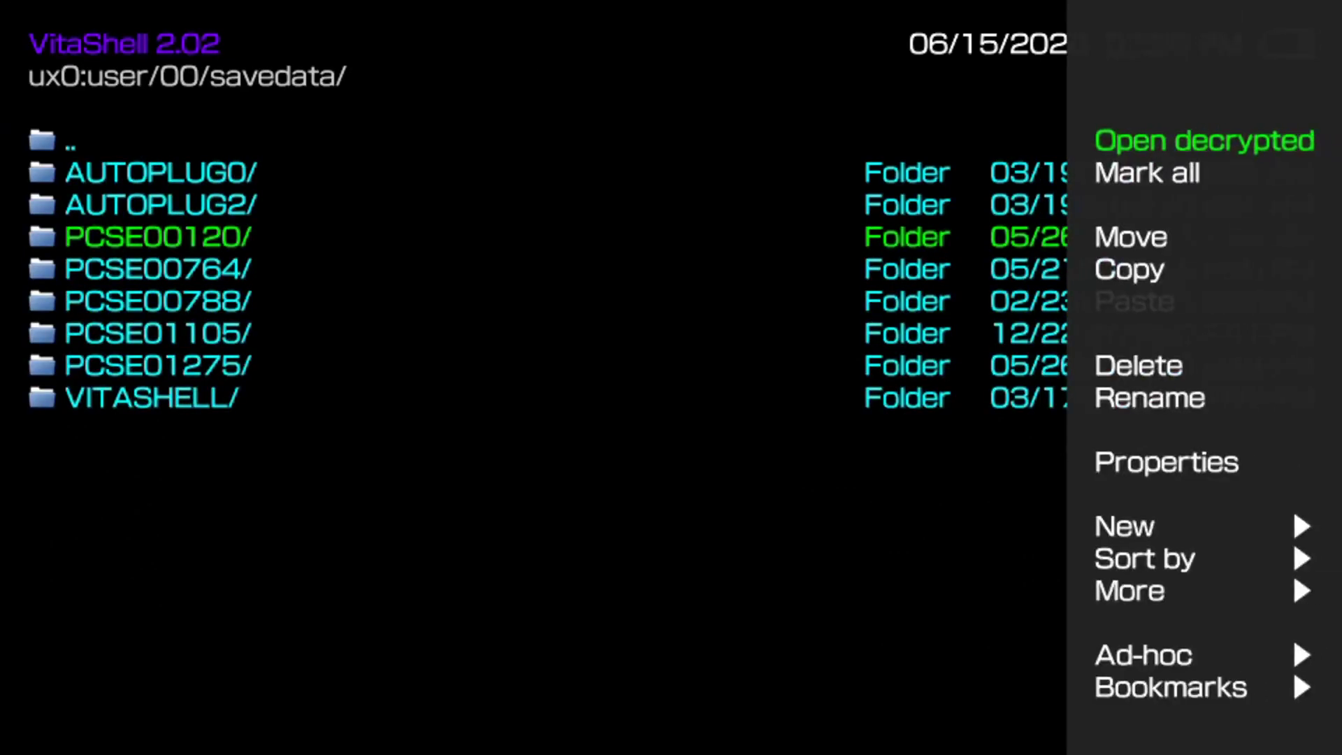
pyautogui.press('Return')
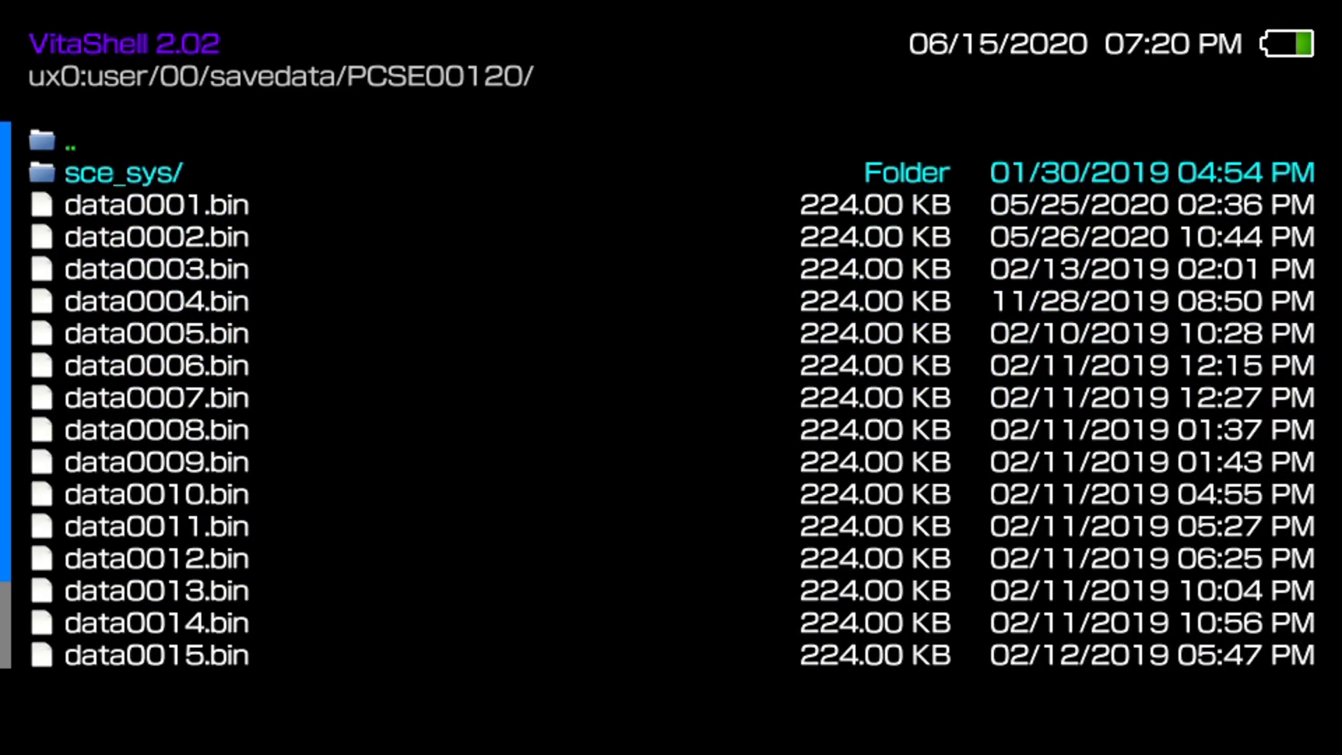
# Step: Mark data0002.bin, data0007.bin and system.bin for copying
pyautogui.press('Down')
pyautogui.press('Down')
pyautogui.press('Down')
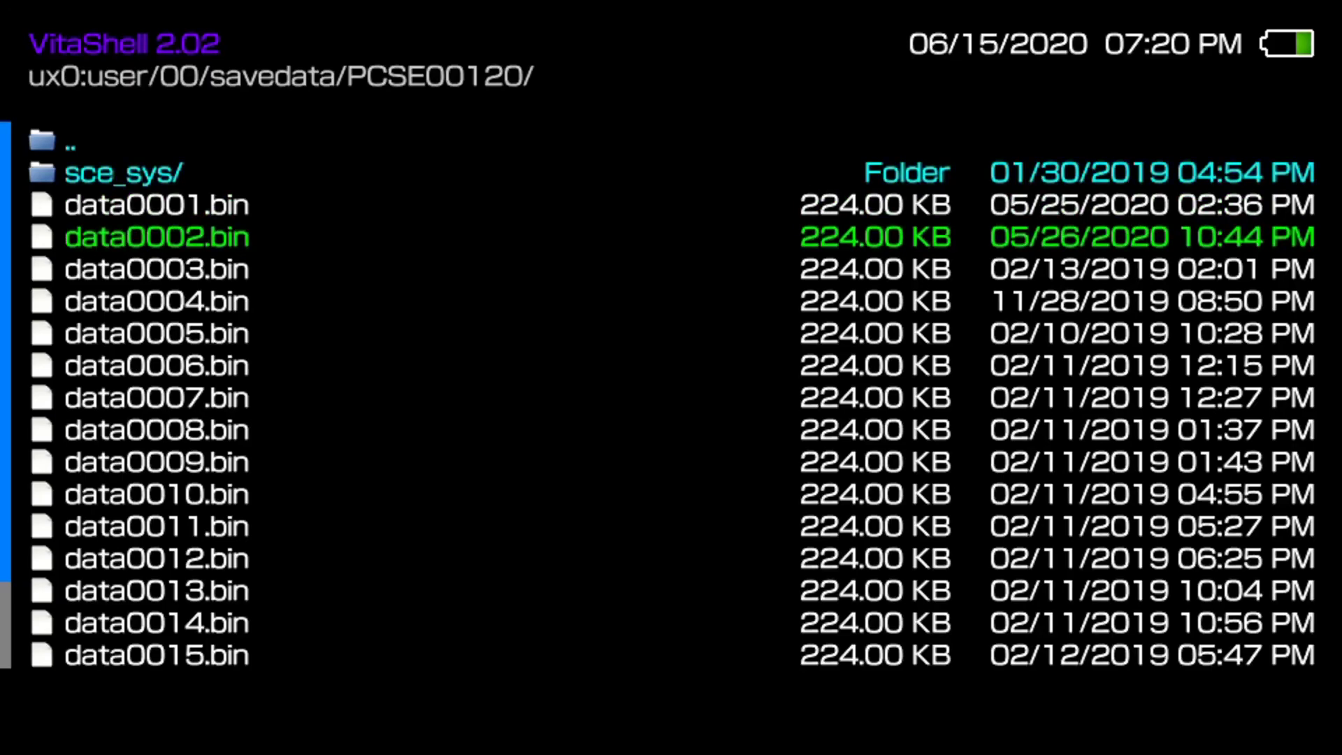
pyautogui.press('s')
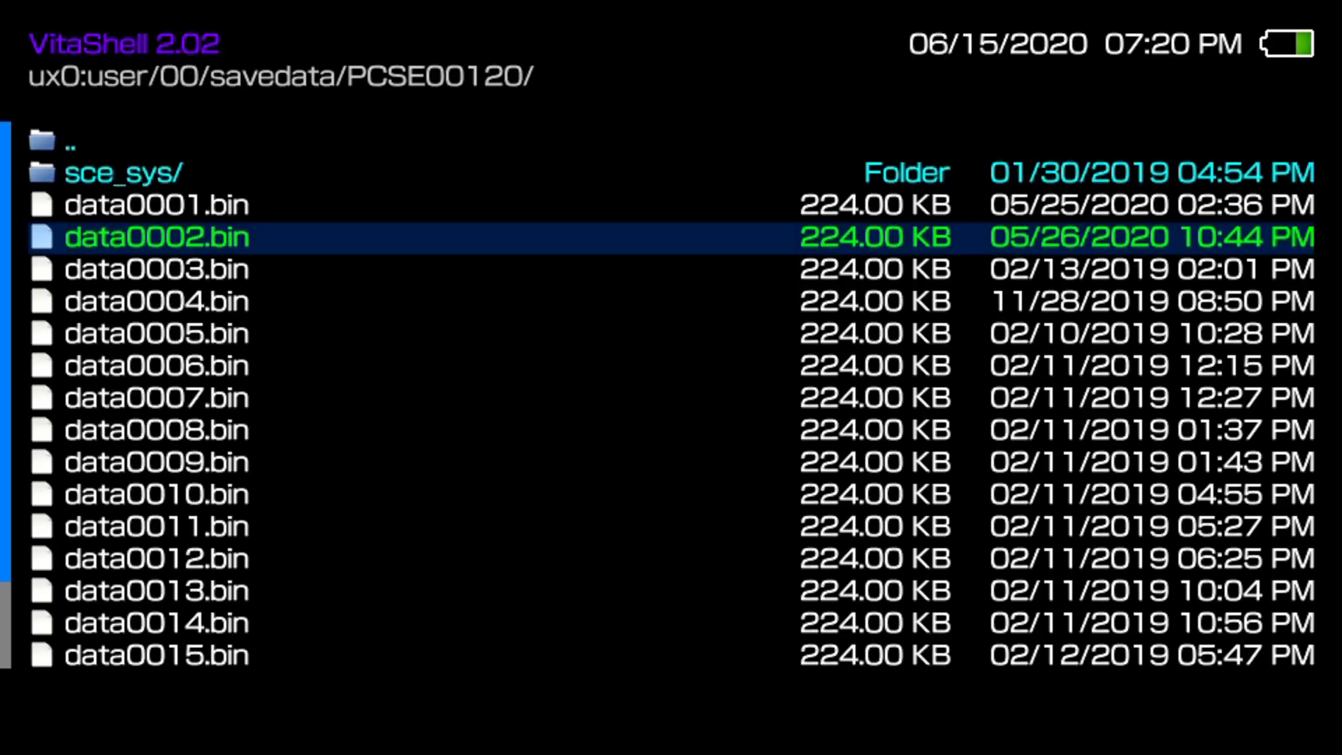
pyautogui.press('Down')
pyautogui.press('Down')
pyautogui.press('Down')
pyautogui.press('Down')
pyautogui.press('Down')
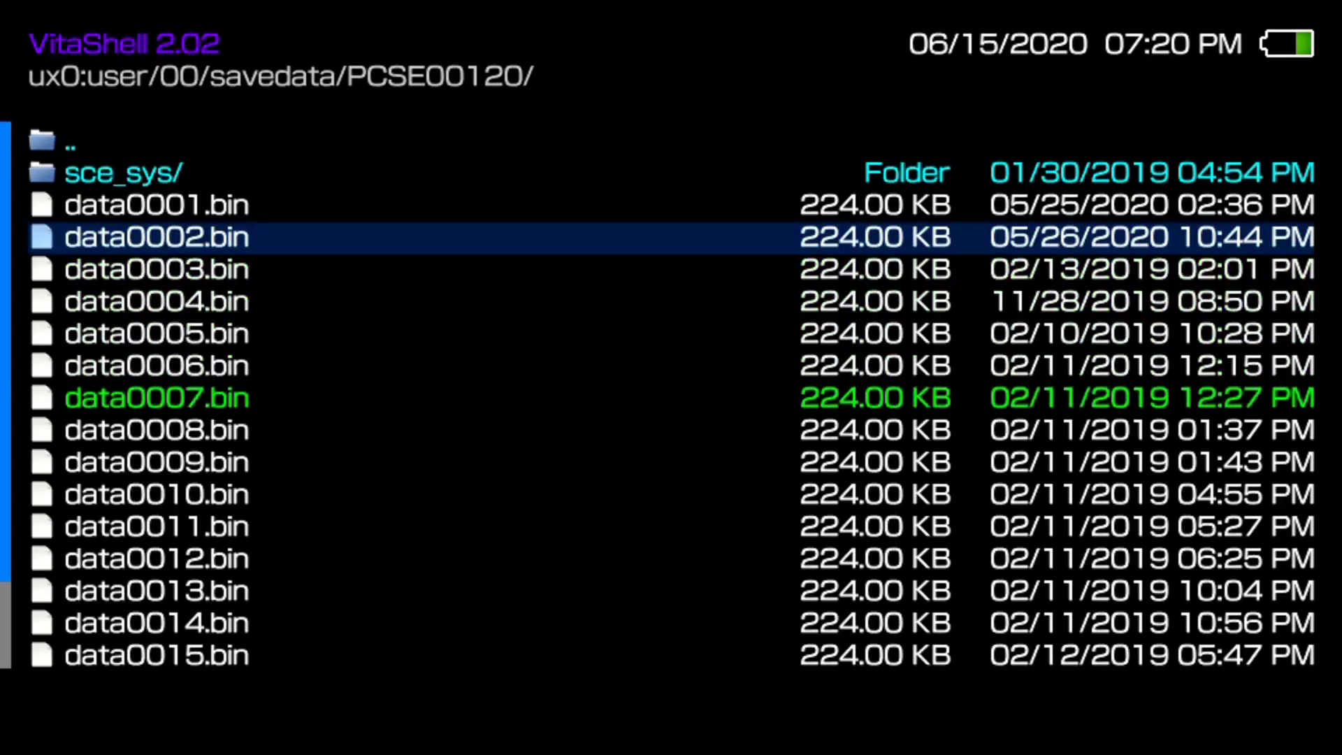
pyautogui.press('s')
pyautogui.press('Down')
pyautogui.press('Down')
pyautogui.press('Down')
pyautogui.press('Down')
pyautogui.press('Down')
pyautogui.press('Down')
pyautogui.press('Down')
pyautogui.press('Down')
pyautogui.press('Down')
pyautogui.press('Down')
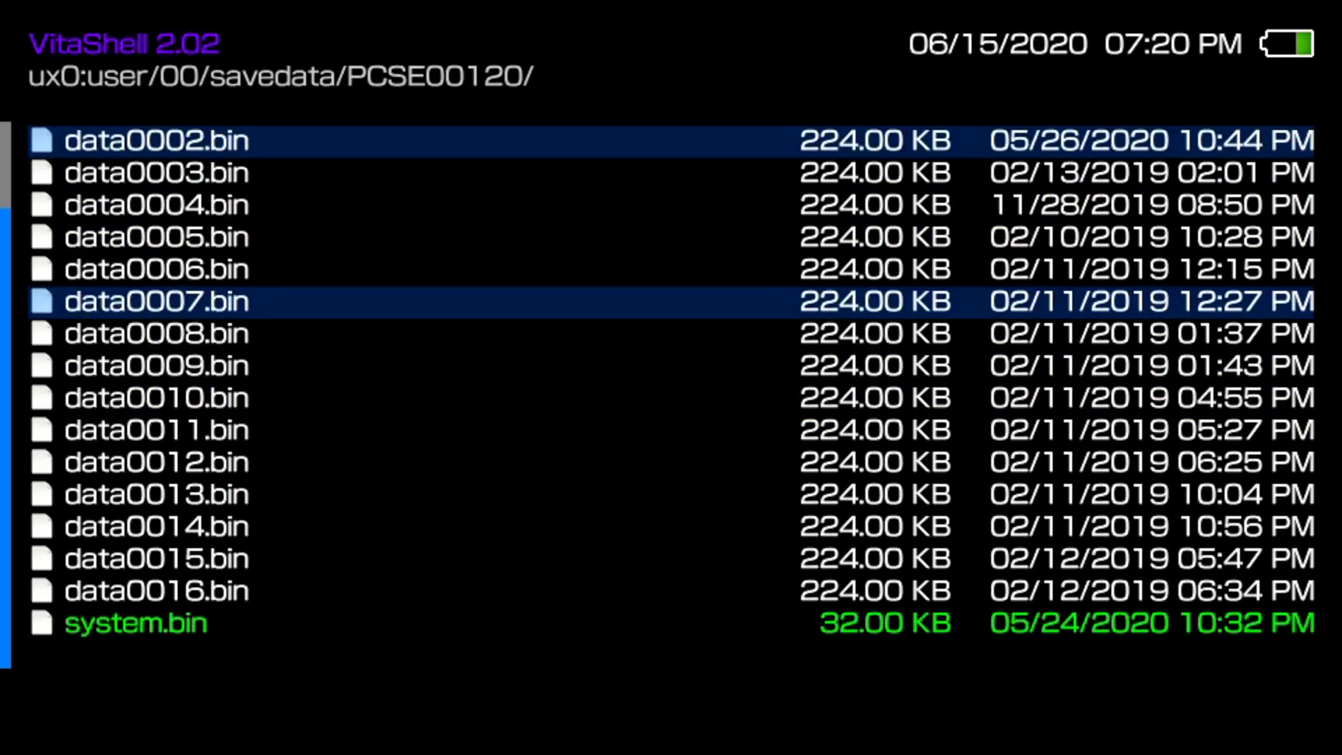
pyautogui.press('s')
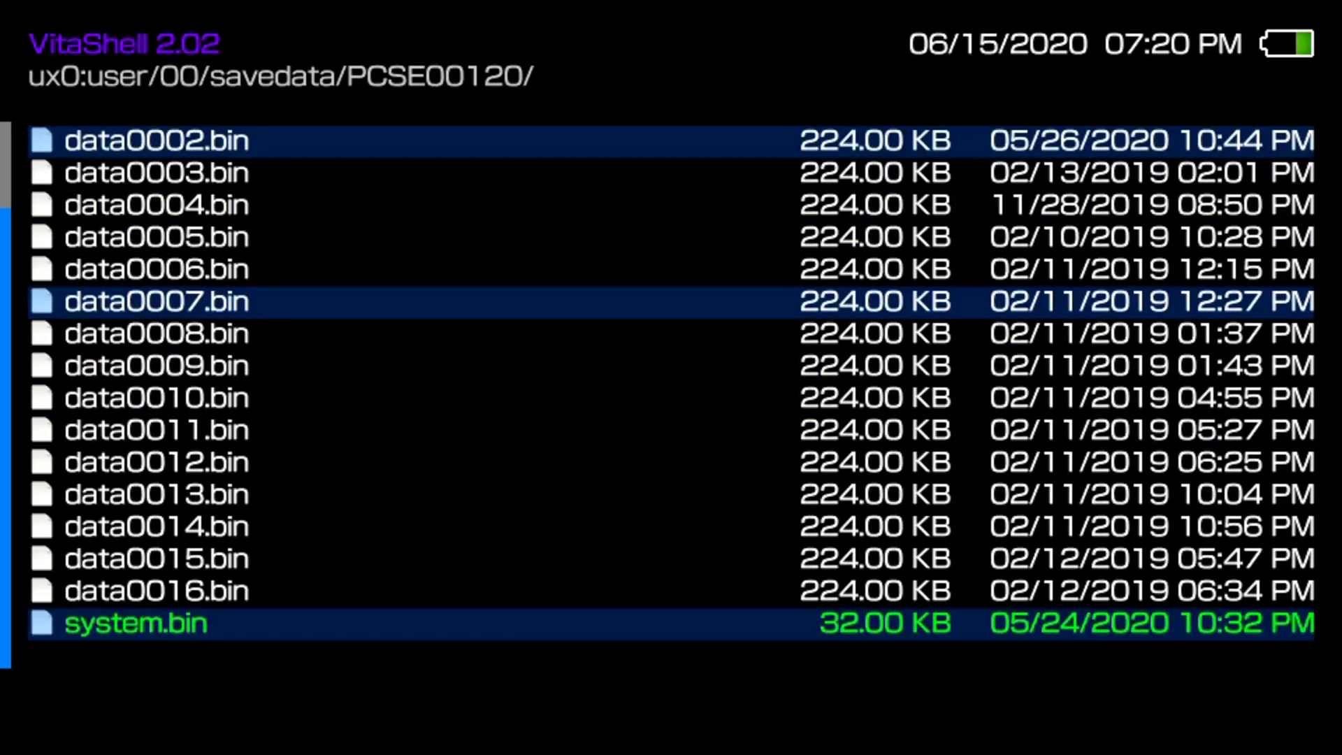
pyautogui.press('Up')
pyautogui.press('Up')
pyautogui.press('Up')
pyautogui.press('Up')
pyautogui.press('Up')
pyautogui.press('Up')
pyautogui.press('Up')
pyautogui.press('Up')
pyautogui.press('Up')
pyautogui.press('Up')
pyautogui.press('Up')
pyautogui.press('Up')
pyautogui.press('Up')
pyautogui.press('Up')
pyautogui.press('Up')
pyautogui.press('Up')
pyautogui.press('Up')
pyautogui.press('Up')
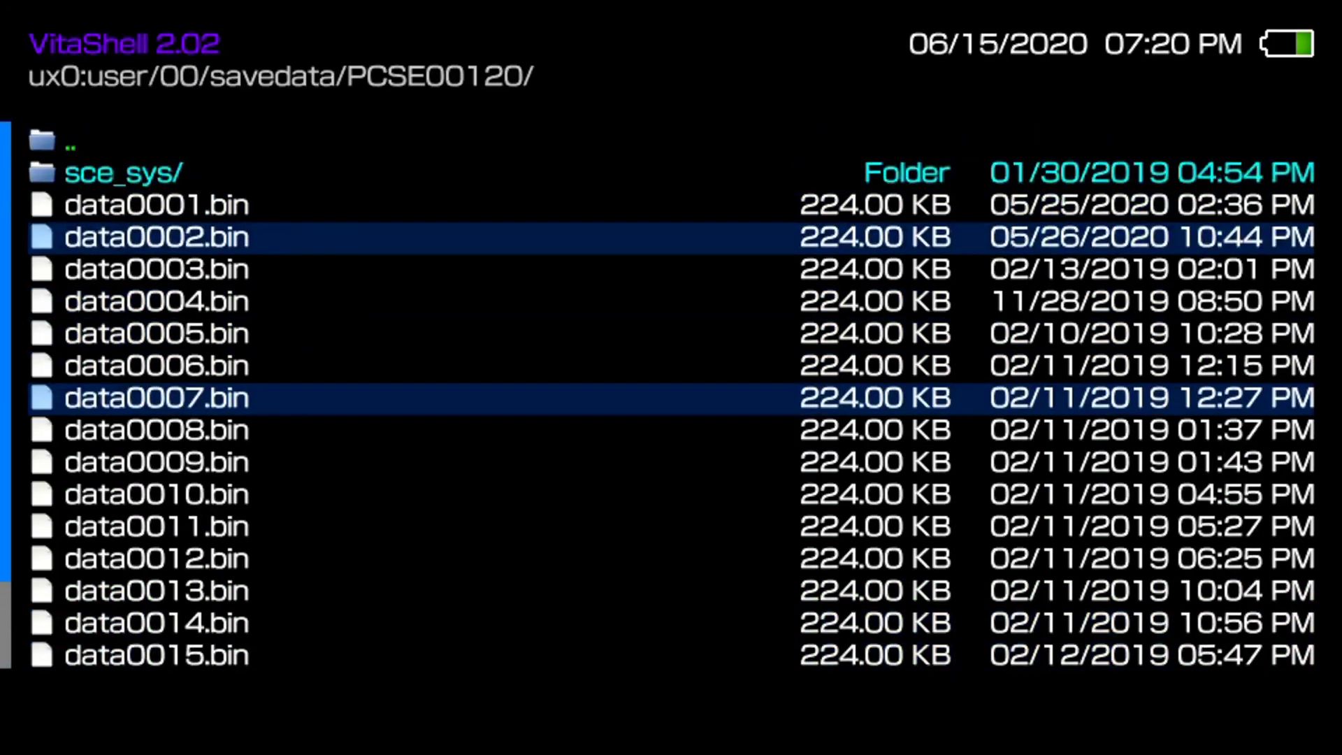
pyautogui.press('Down')
pyautogui.press('Down')
pyautogui.press('Down')
# Step: Copy the three marked files and return up to the ux0 root
pyautogui.press('t')
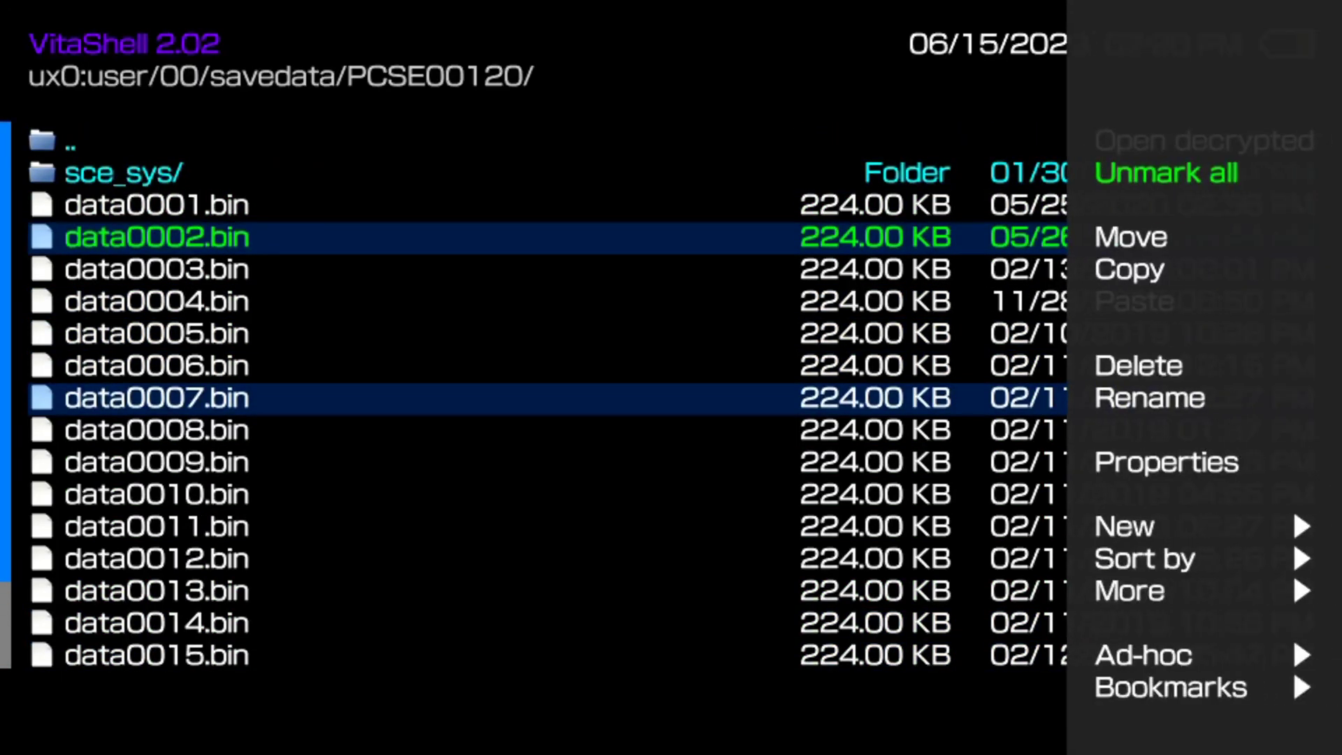
pyautogui.press('Down')
pyautogui.press('Down')
pyautogui.press('x')
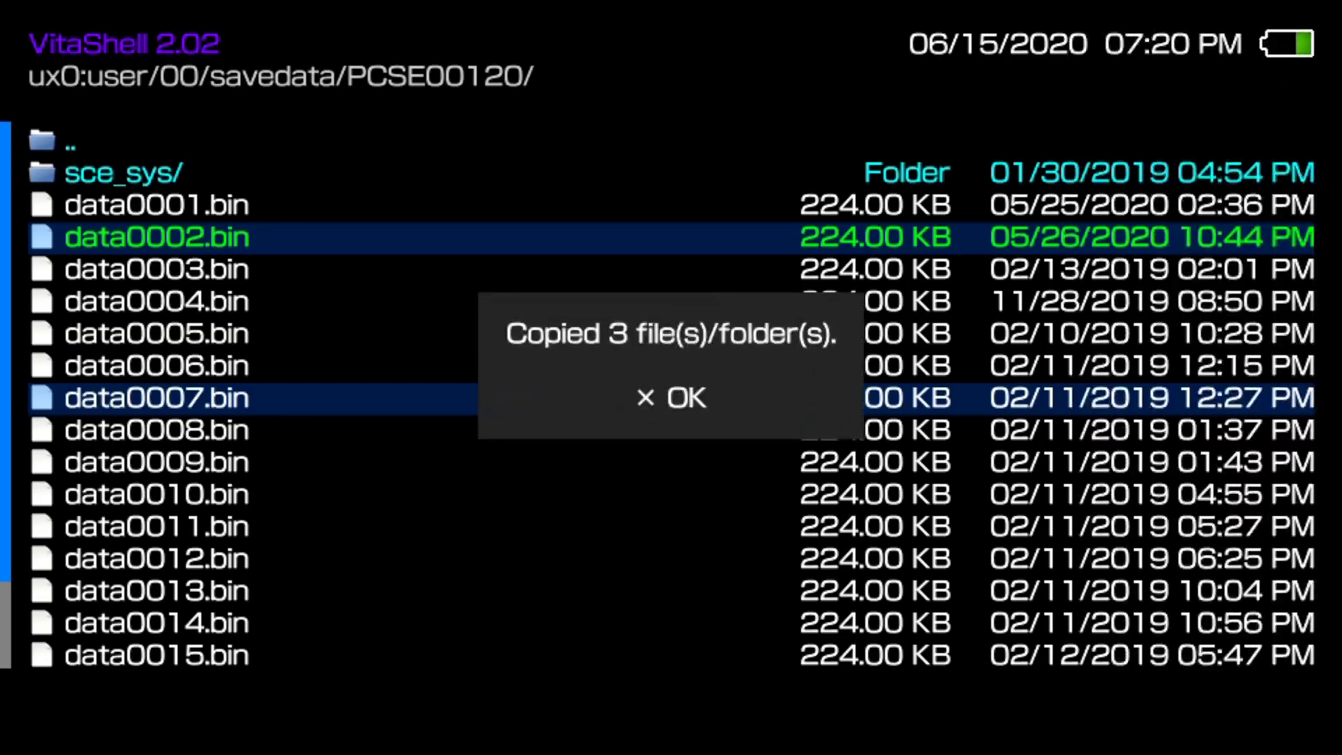
pyautogui.press('x')
pyautogui.press('Escape')
pyautogui.press('Escape')
pyautogui.press('Escape')
pyautogui.press('Escape')
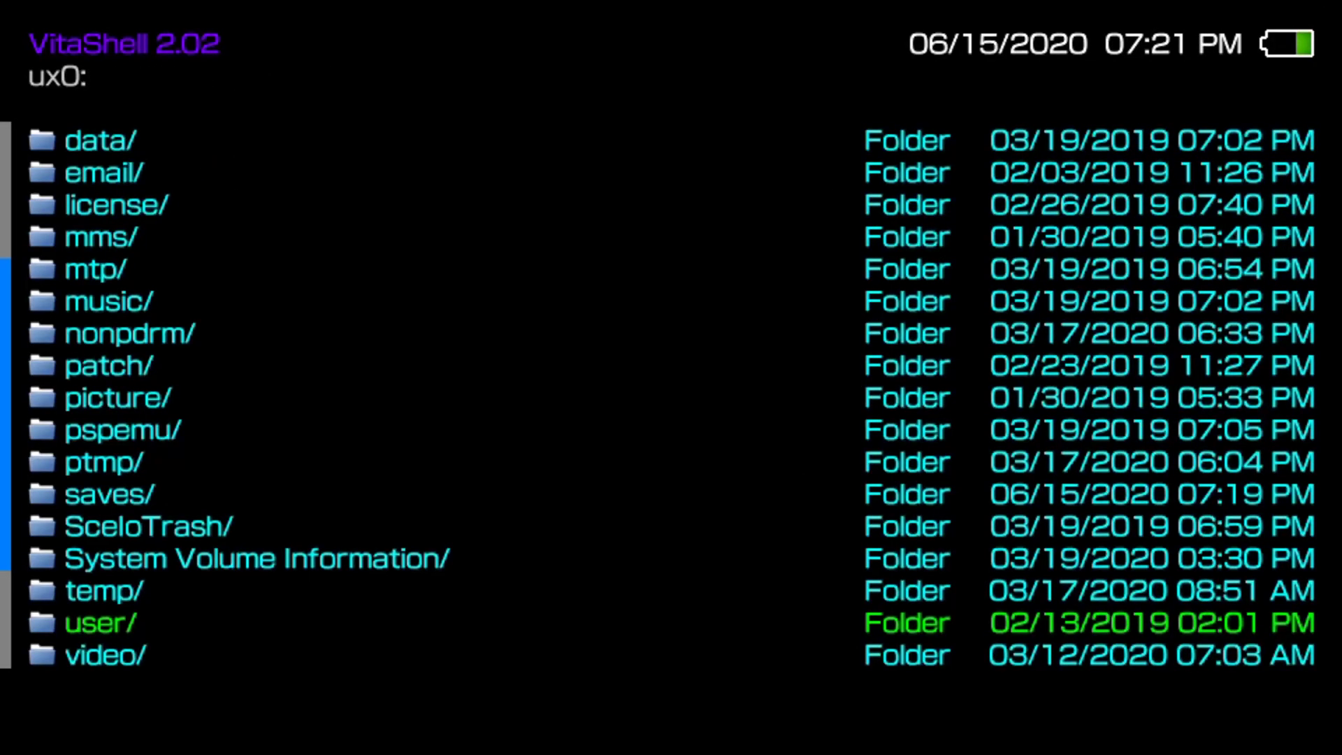
# Step: Paste the three save files into ux0:saves and go back to the drive list
pyautogui.press('Up')
pyautogui.press('Up')
pyautogui.press('Up')
pyautogui.press('Up')
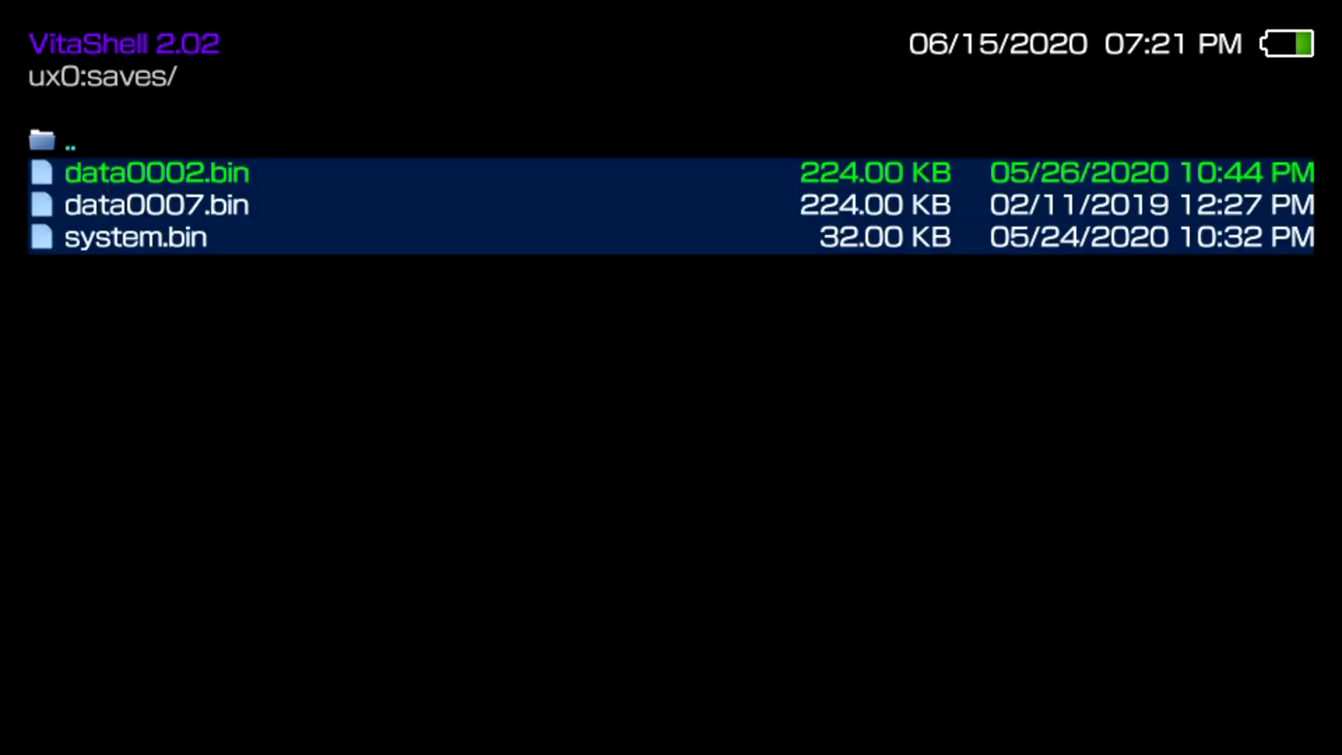
pyautogui.press('Escape')
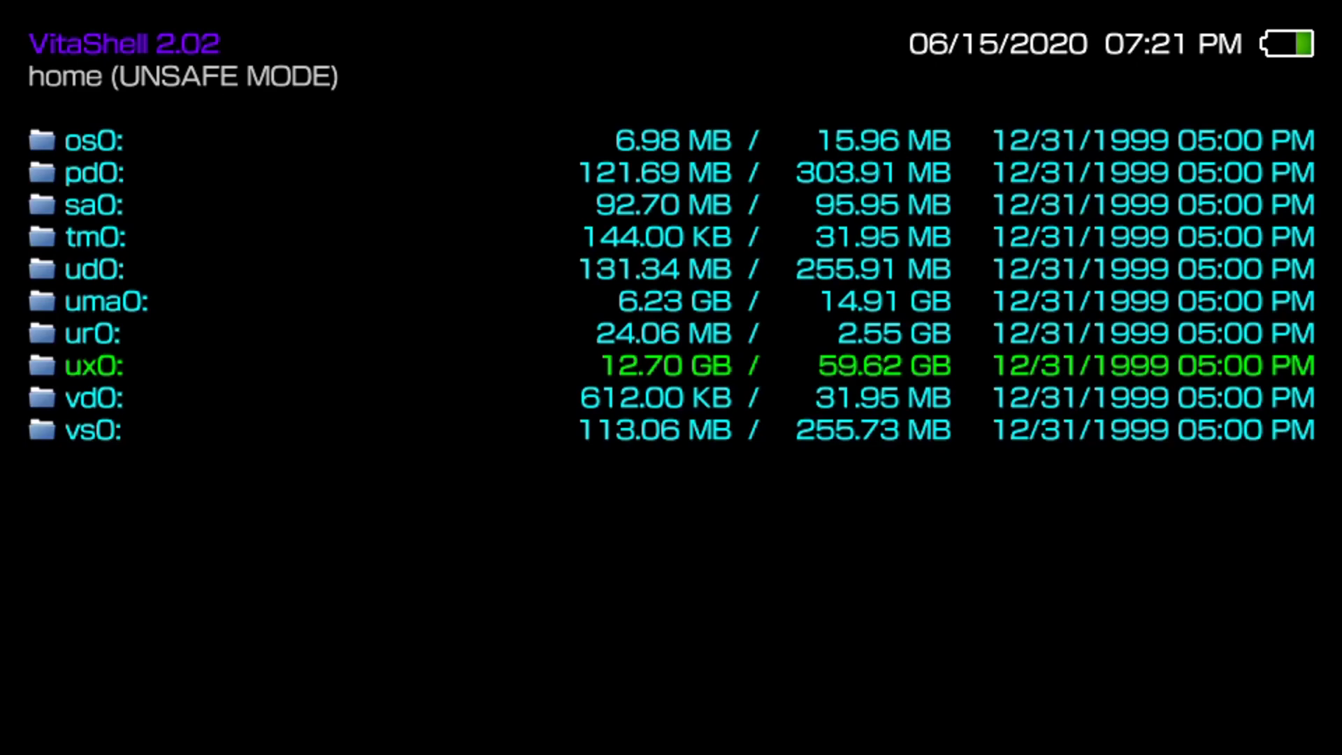
# Step: Check SELECT is mapped to FTP, then start the FTP server at 192.168.0.17:1337
pyautogui.press('Return')
pyautogui.press('Down')
pyautogui.press('Down')
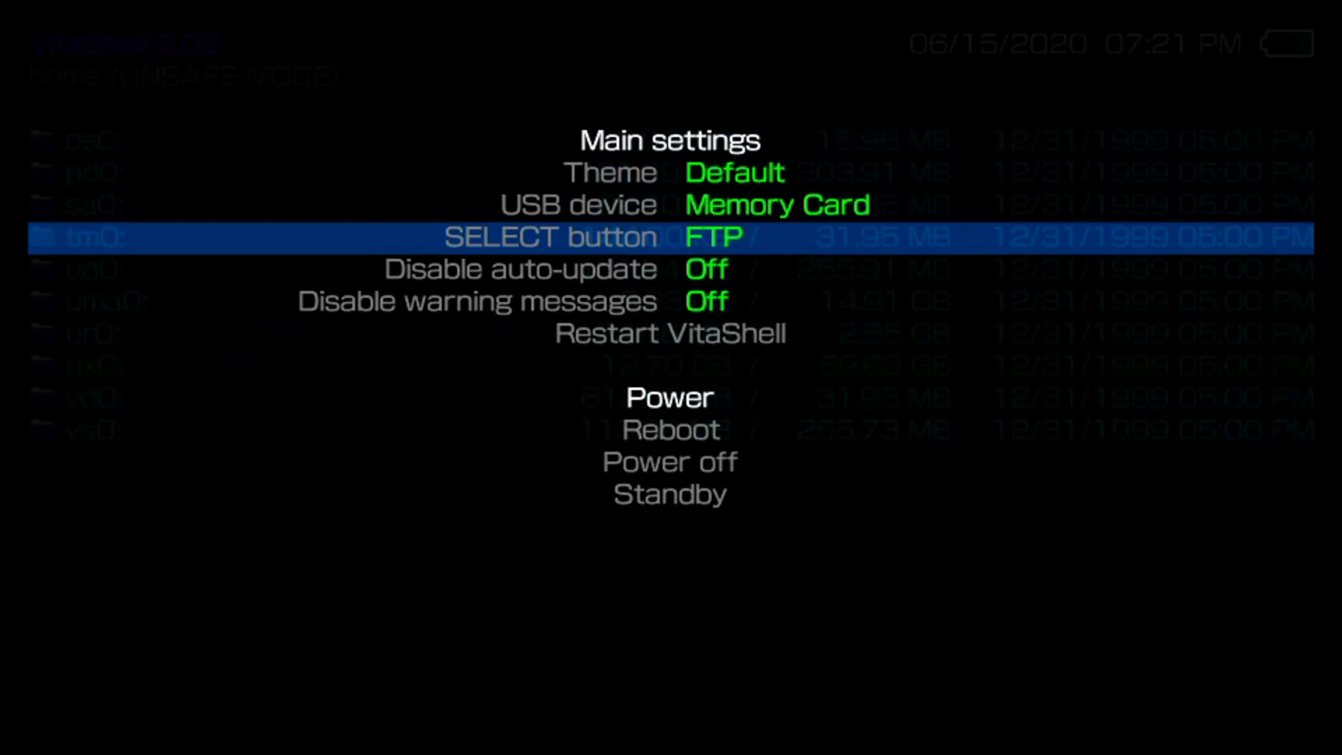
pyautogui.press('Escape')
pyautogui.press('BackSpace')
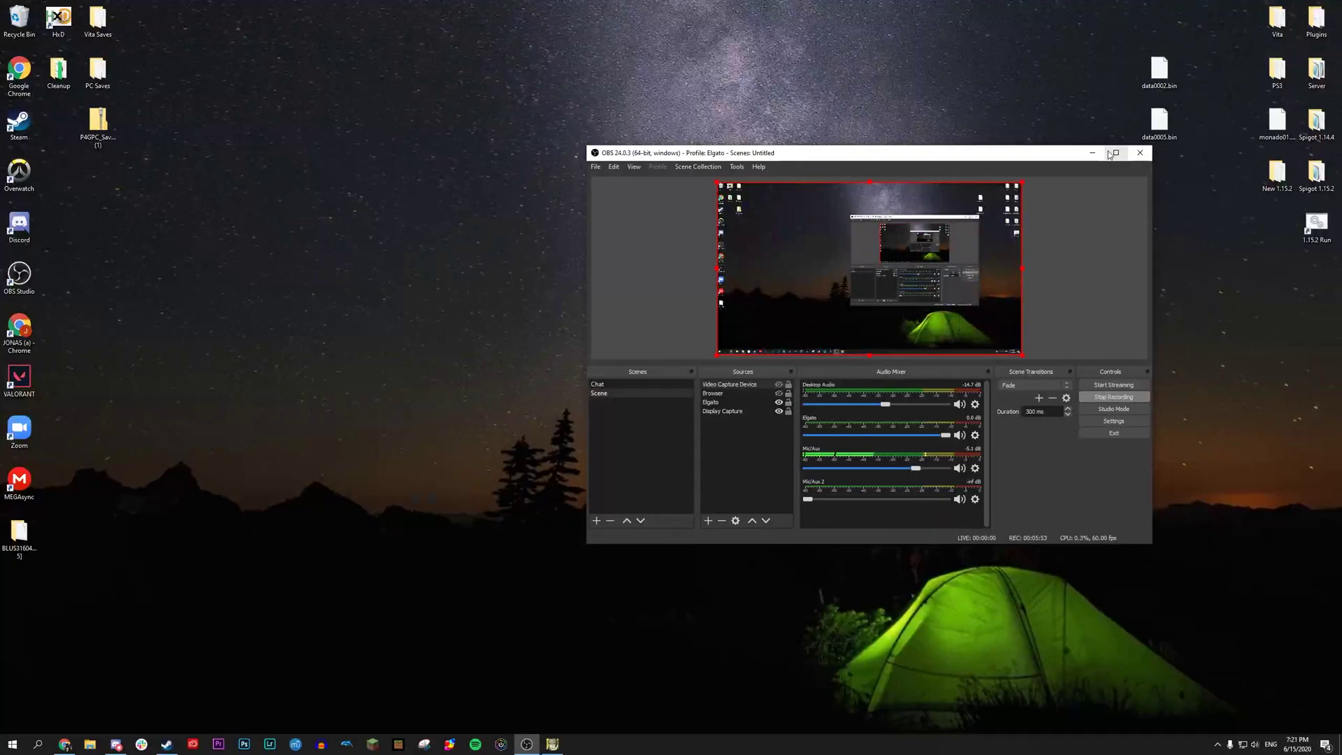
# Step: Launch WinSCP from Windows search
pyautogui.click(1091, 153)
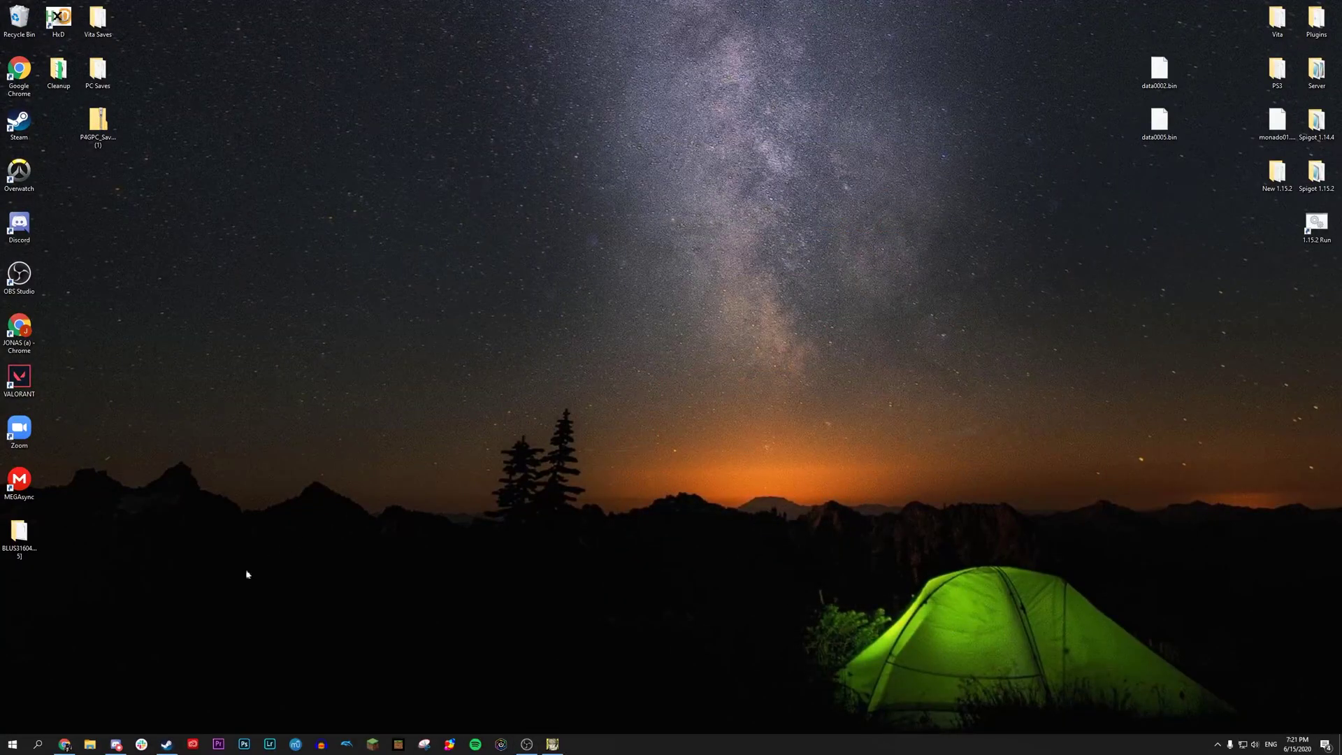
pyautogui.click(38, 743)
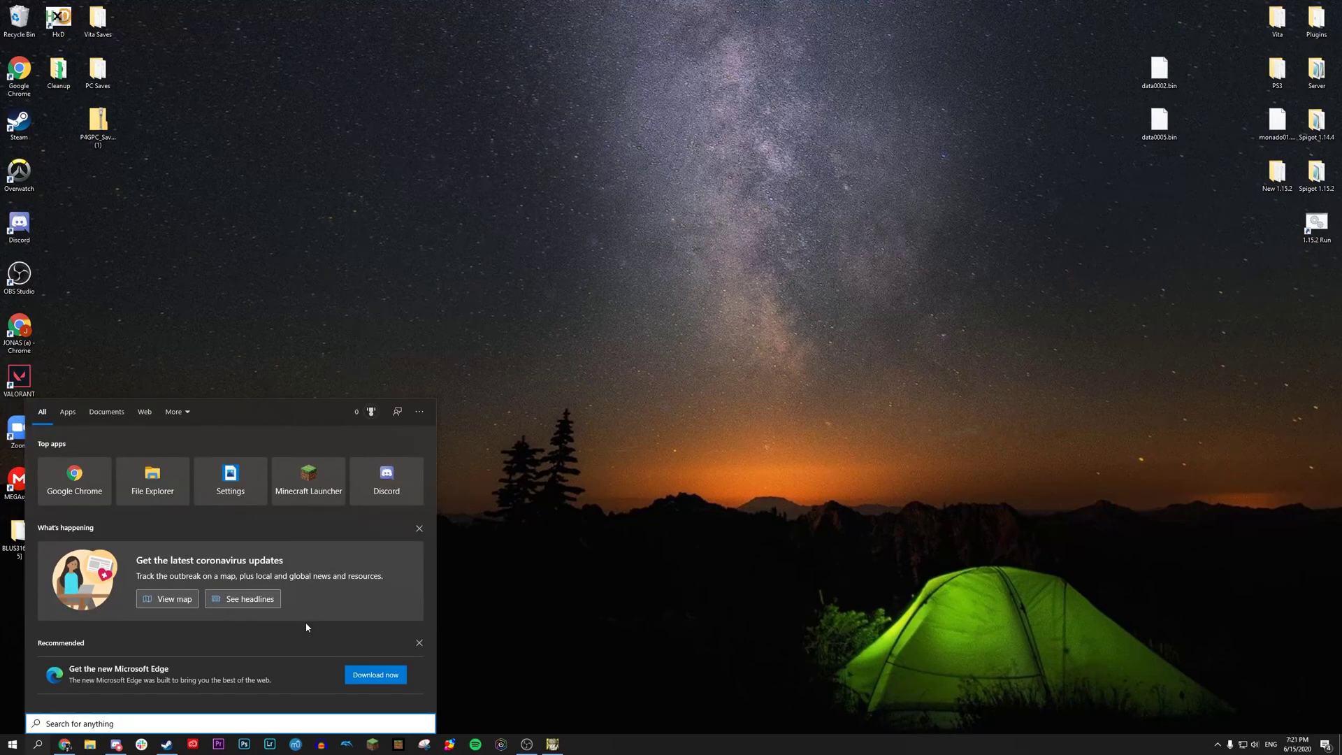
pyautogui.write('winscp')
pyautogui.press('Return')
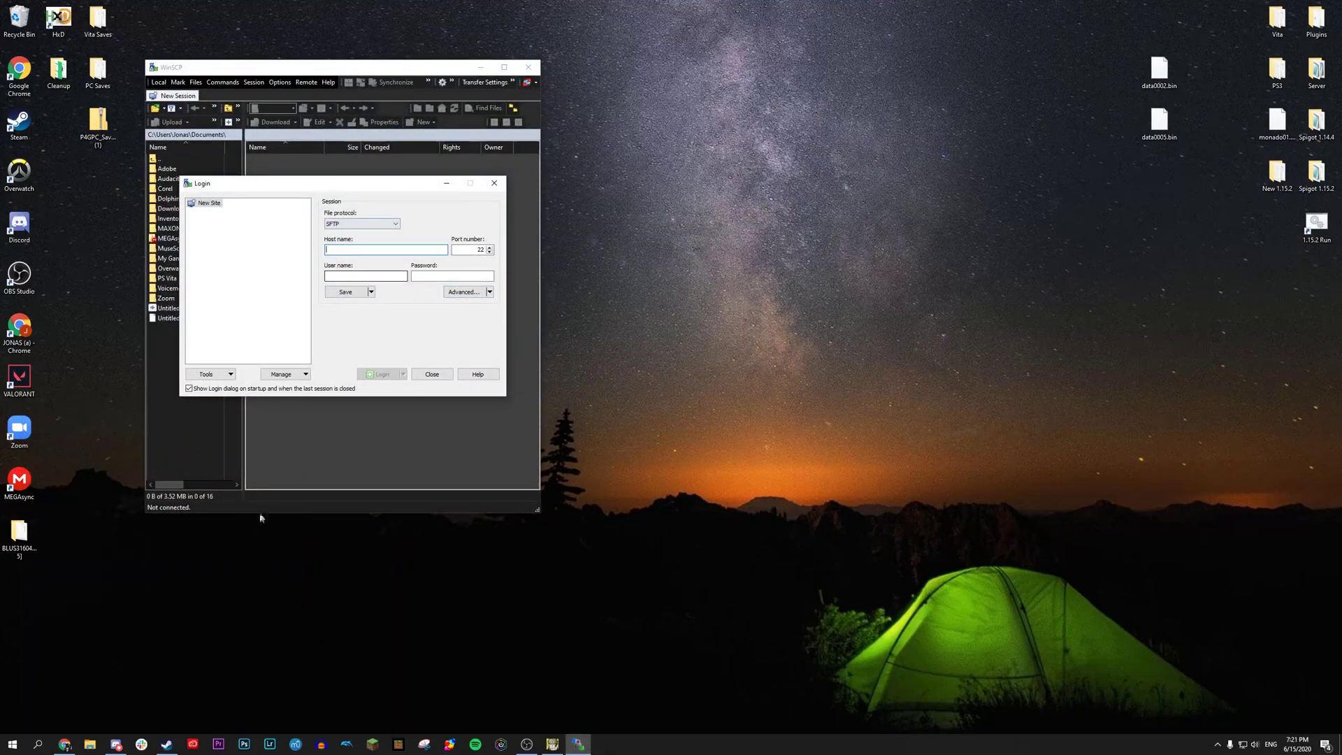
pyautogui.click(535, 742)
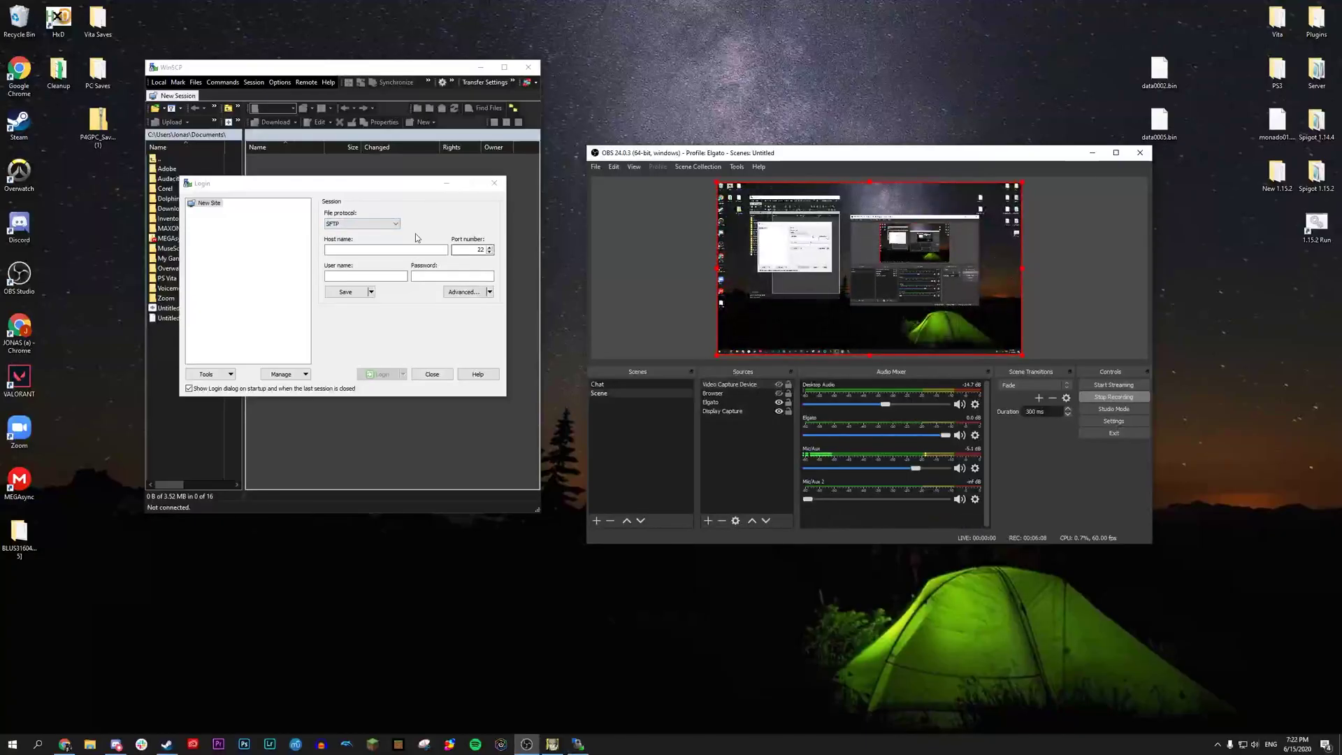
# Step: Log in over FTP to host 192.168.0.17, port 1337, with an empty username
pyautogui.click(361, 224)
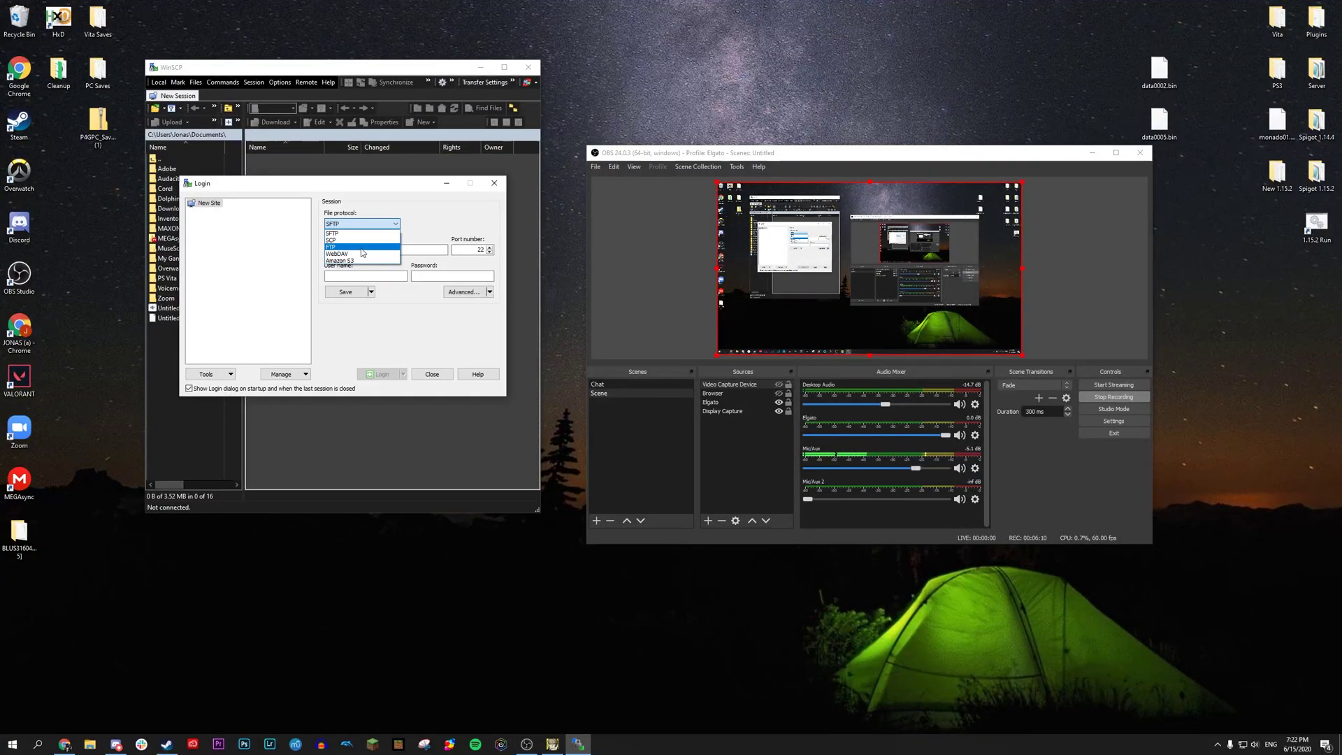
pyautogui.click(363, 247)
pyautogui.click(353, 249)
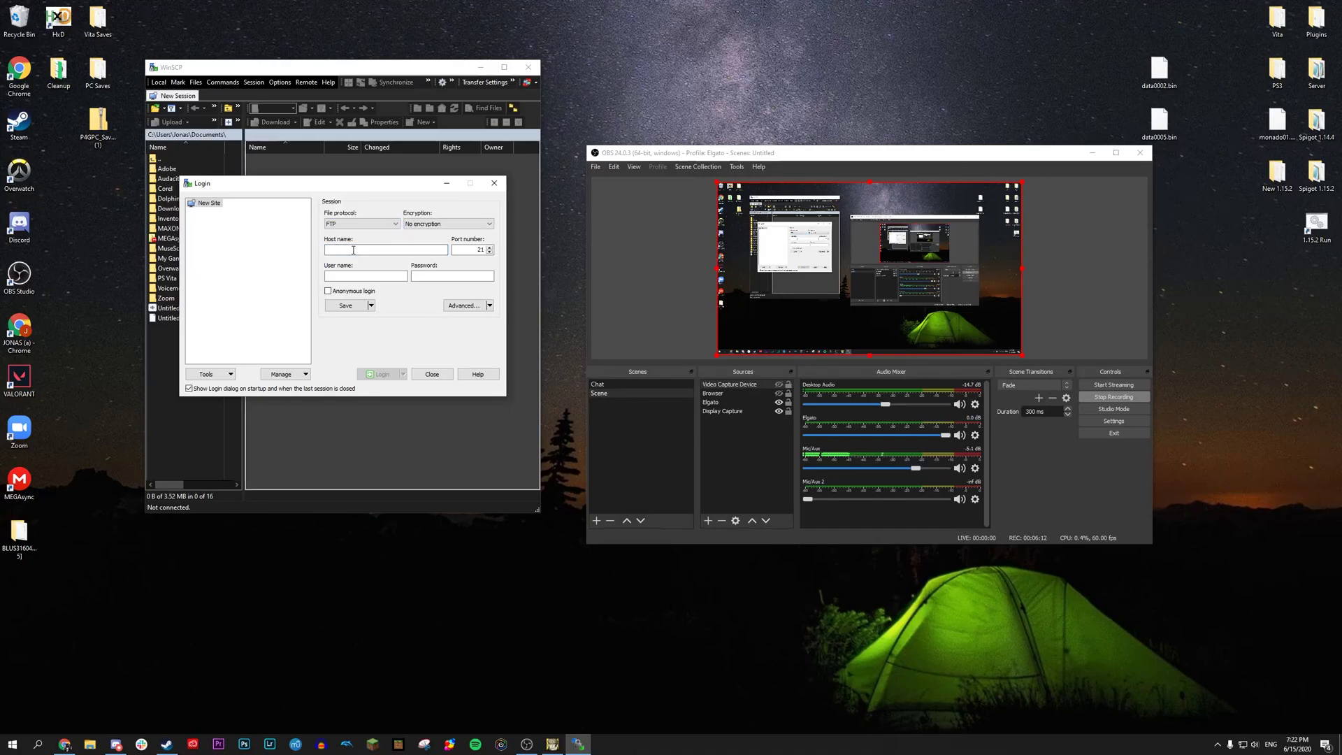
pyautogui.write('192.168.0.17')
pyautogui.press('Tab')
pyautogui.write('1337')
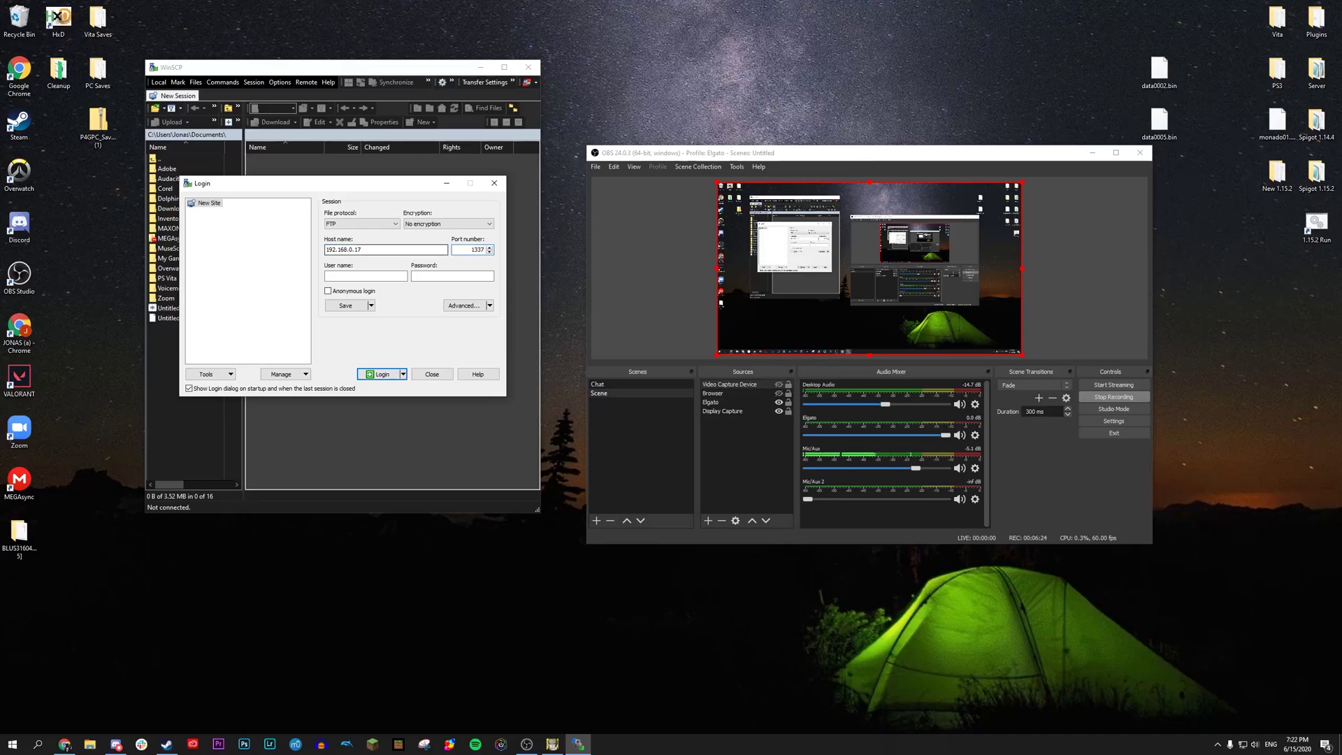
pyautogui.click(378, 375)
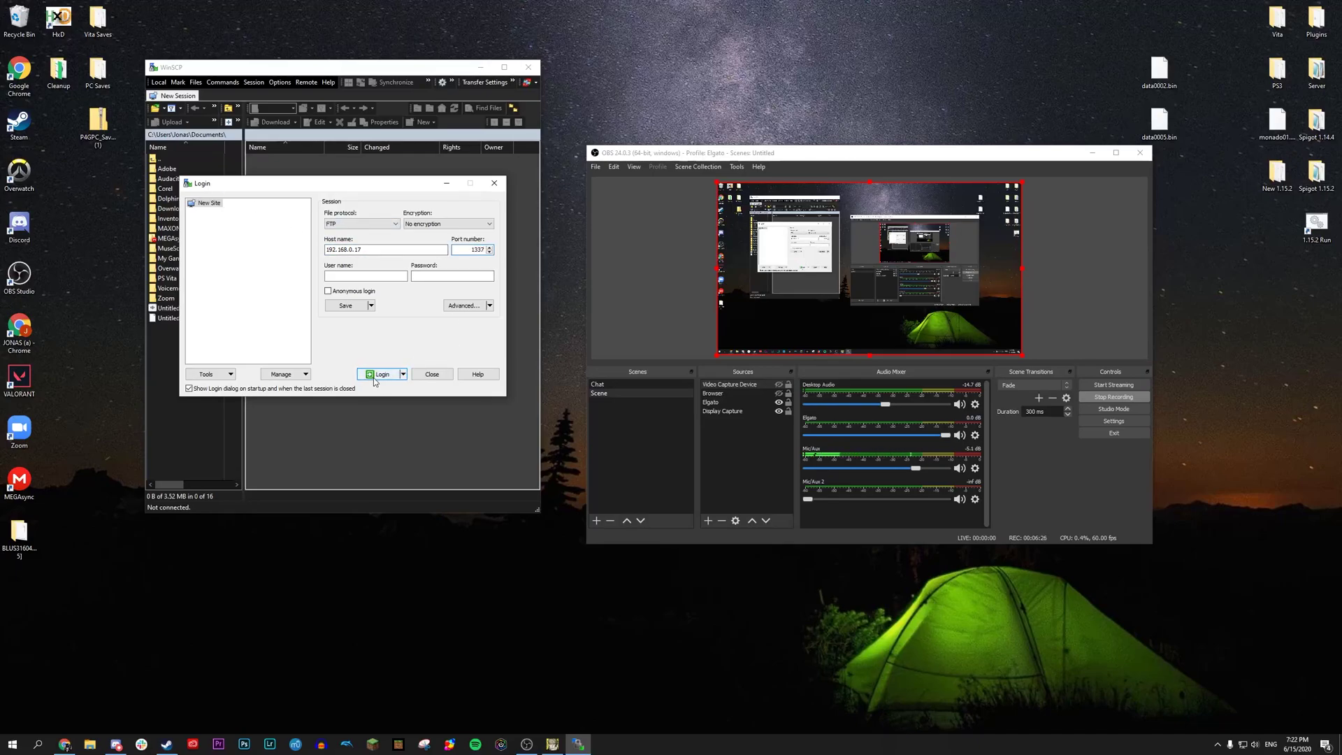
pyautogui.click(1091, 153)
pyautogui.click(323, 354)
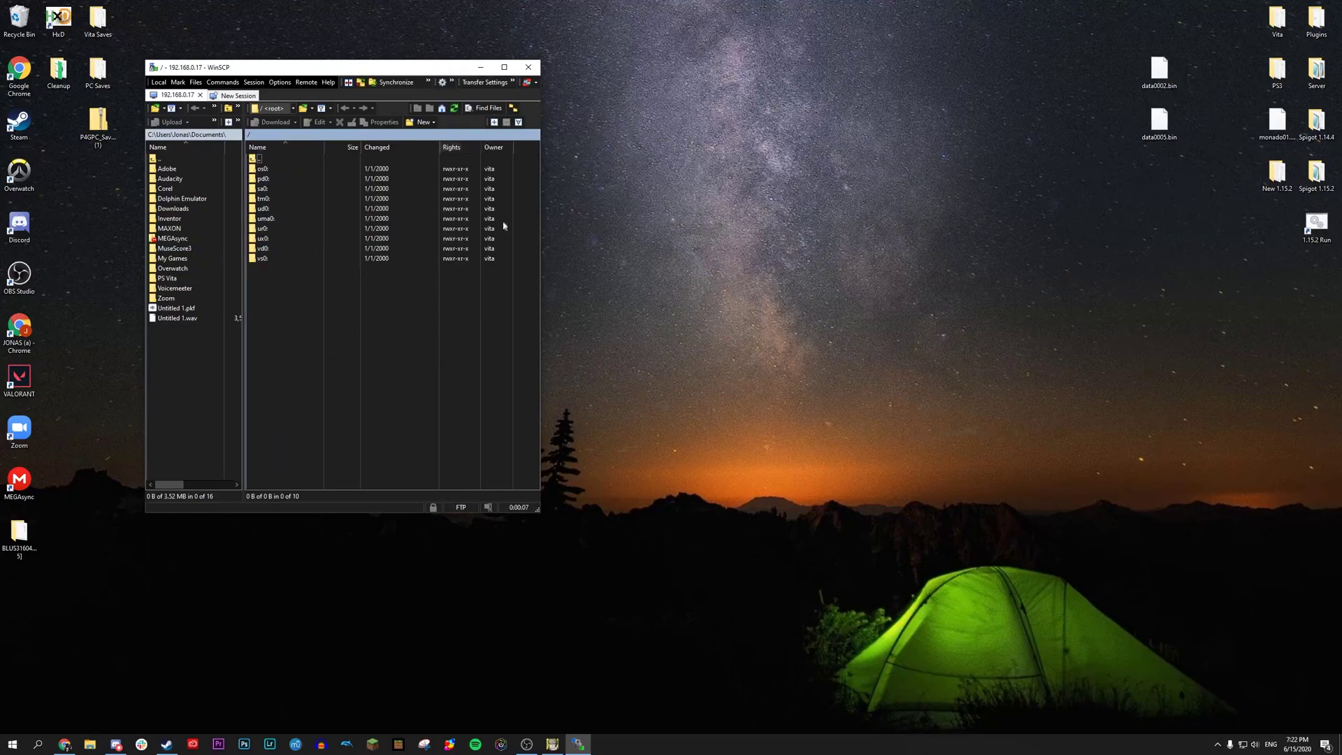
# Step: Open ux0:/saves and drag the three save files to the desktop, overwriting data0002.bin
pyautogui.doubleClick(273, 239)
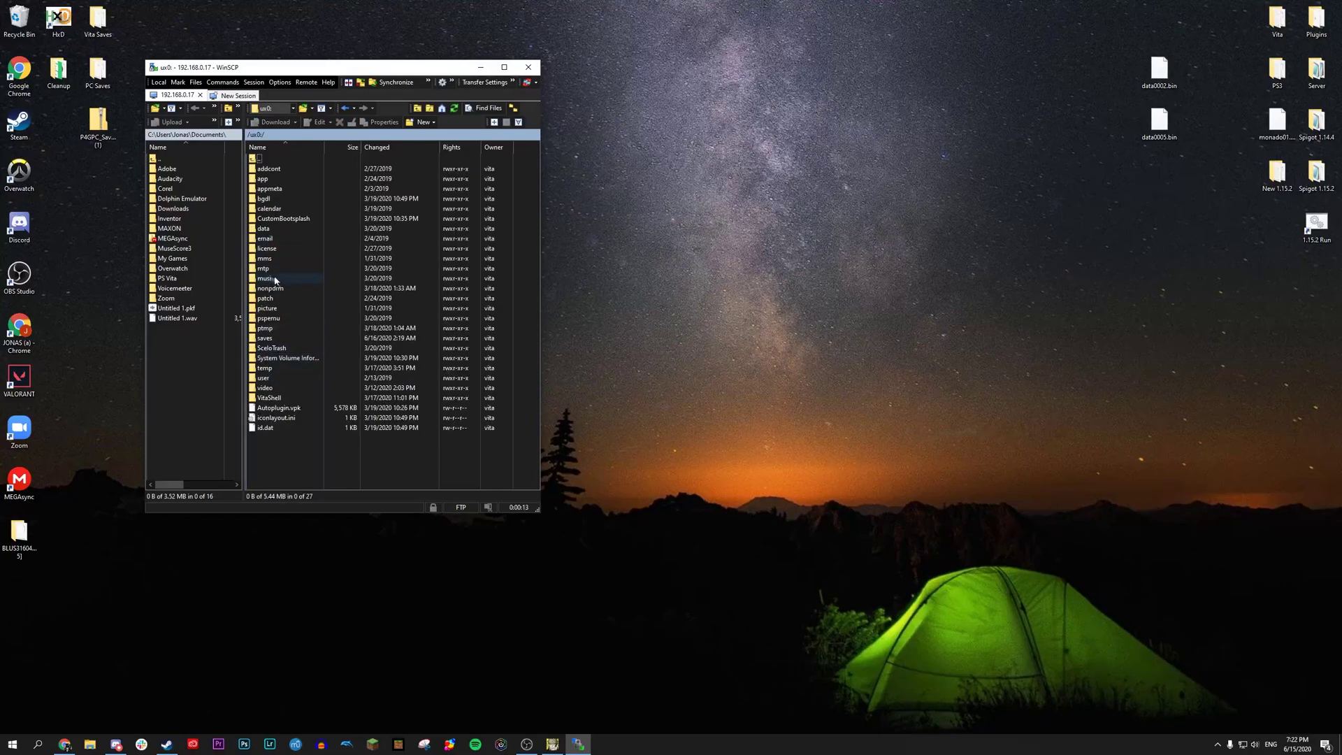
pyautogui.doubleClick(265, 339)
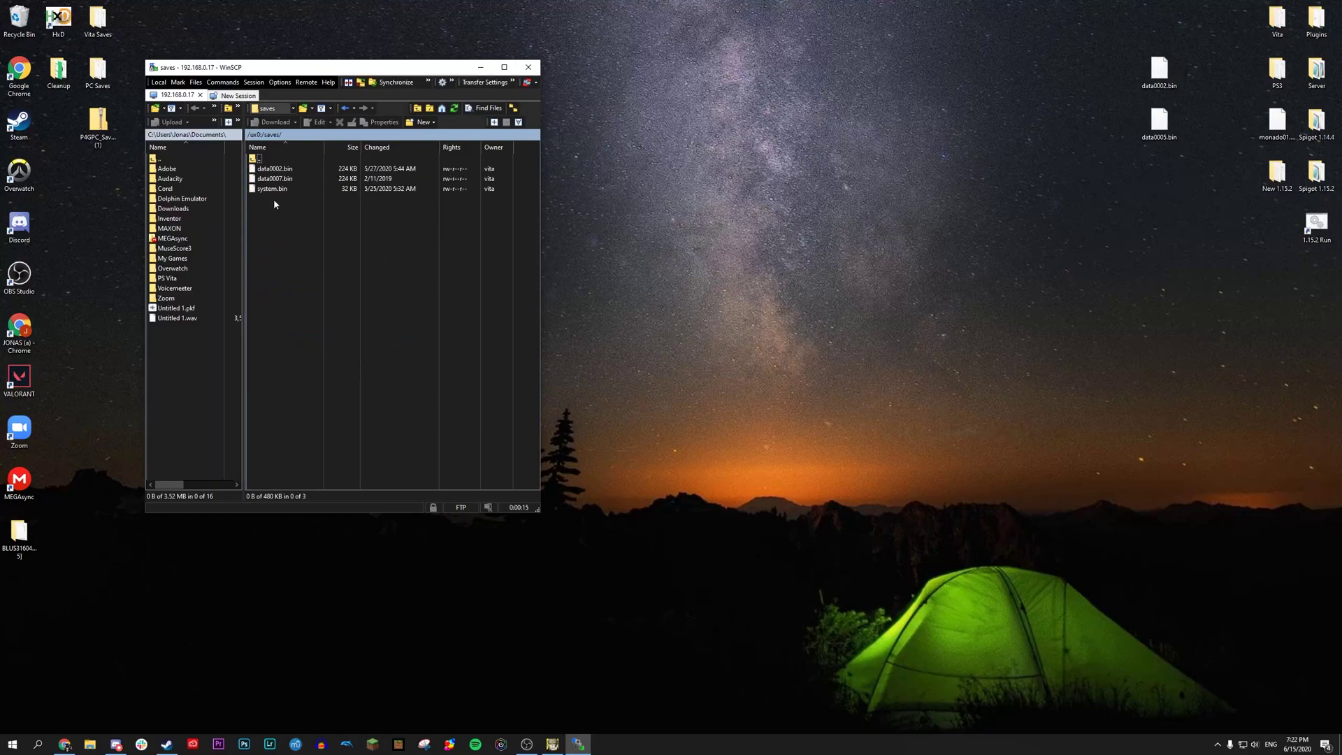
pyautogui.moveTo(287, 224); pyautogui.dragTo(591, 178)
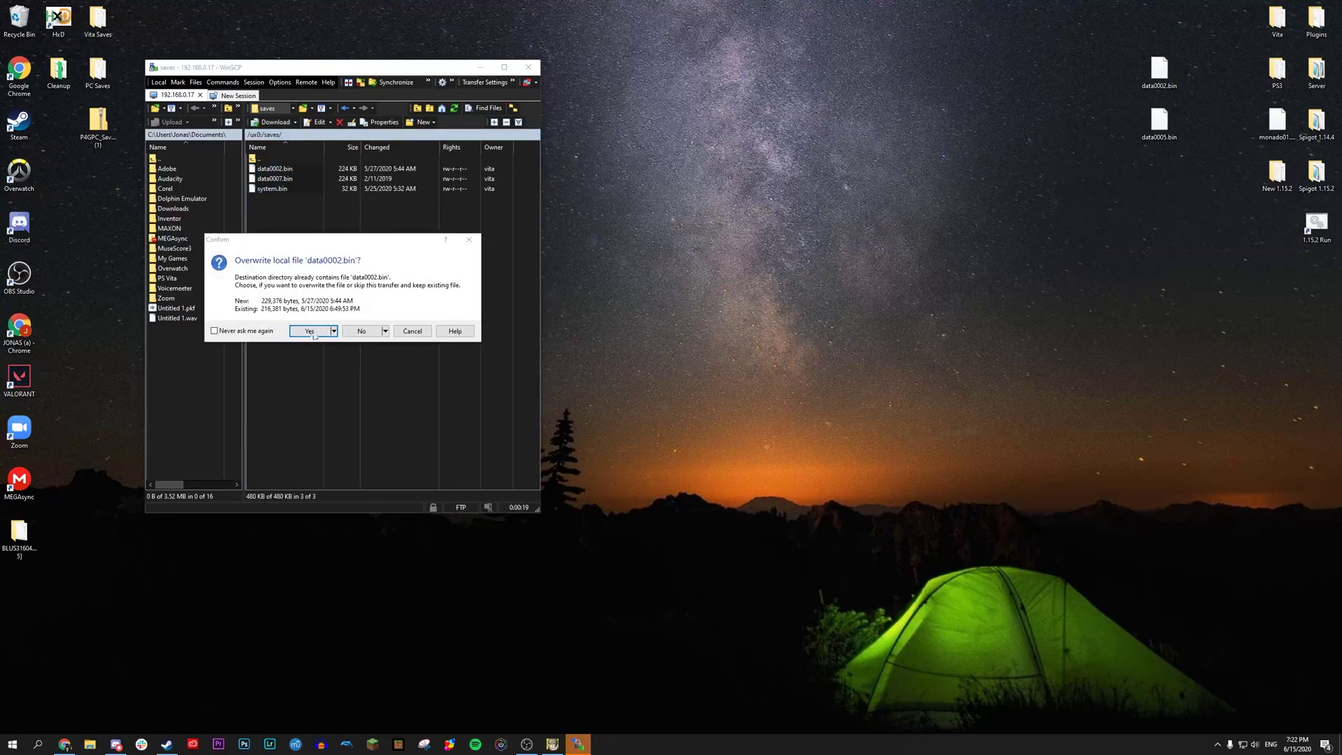
pyautogui.click(310, 332)
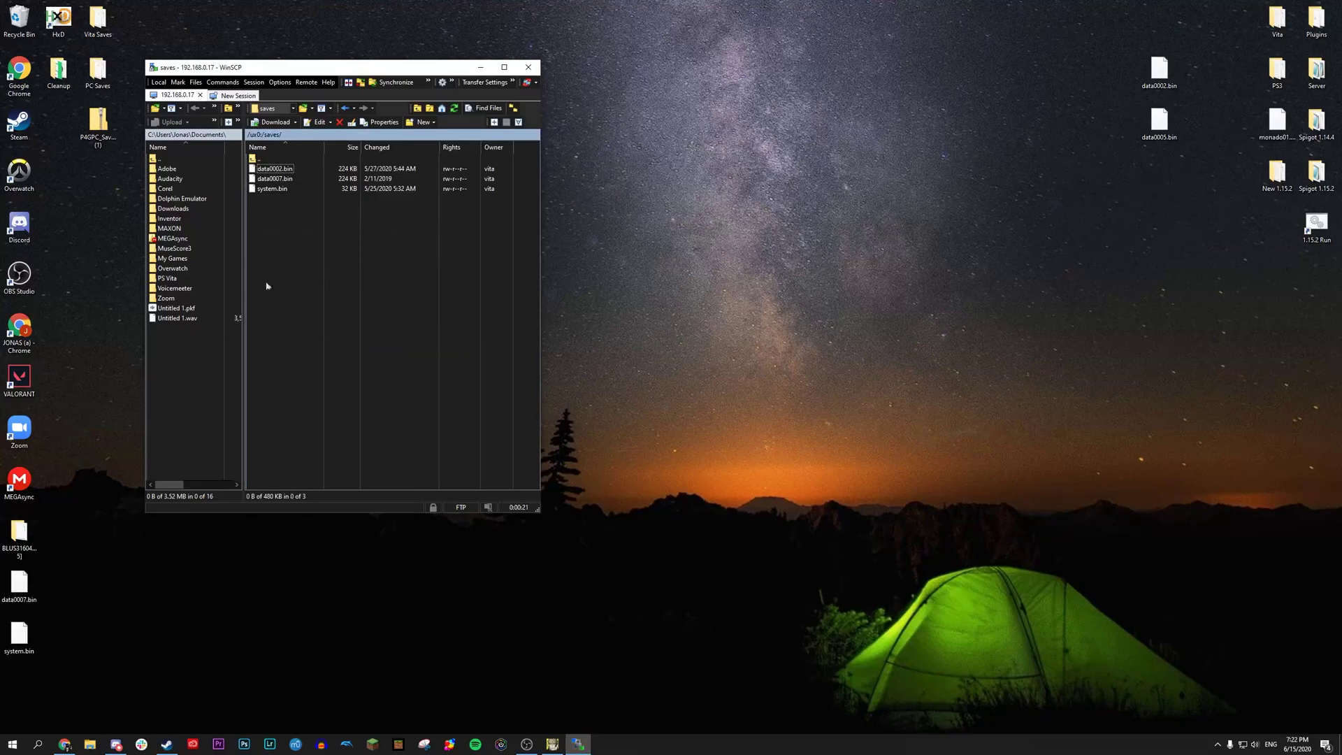
# Step: Arrange data0002.bin, data0007.bin and system.bin together near the desktop centre
pyautogui.moveTo(98, 638); pyautogui.dragTo(610, 225)
pyautogui.moveTo(1160, 74); pyautogui.dragTo(614, 178)
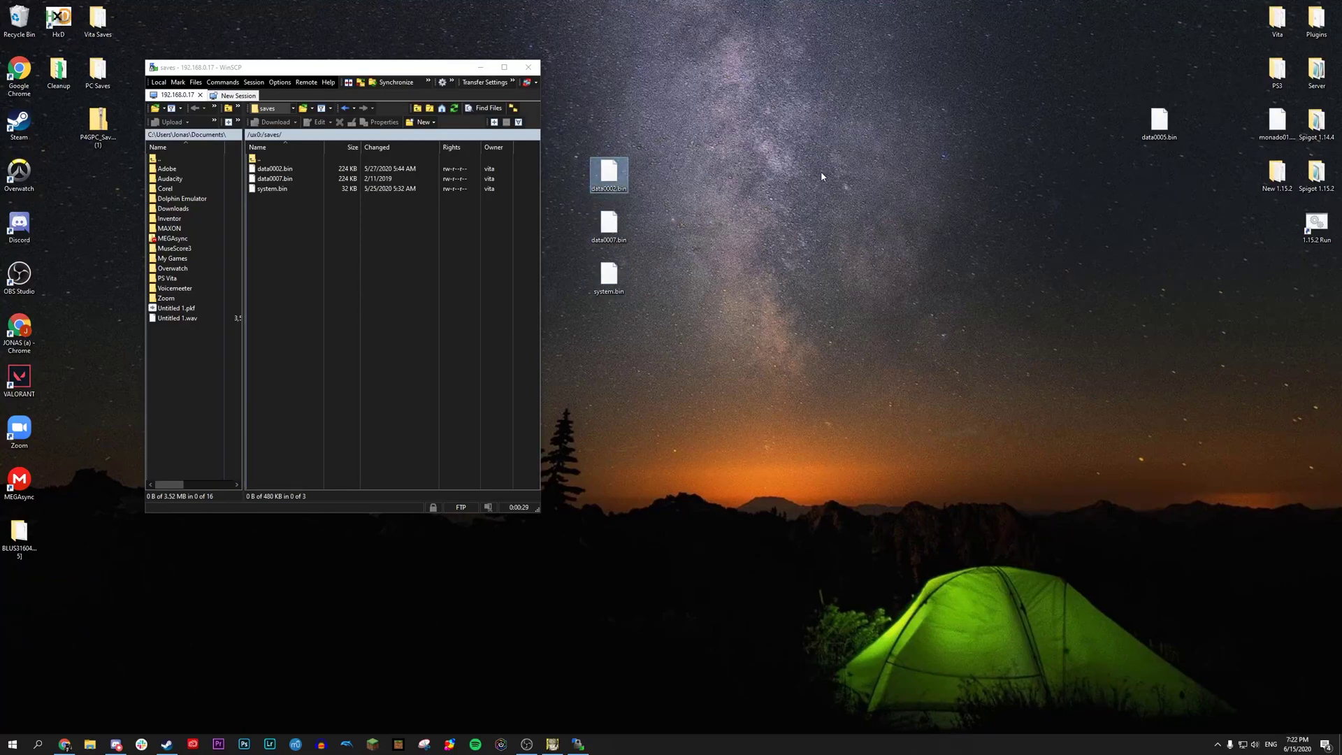
pyautogui.moveTo(780, 403); pyautogui.dragTo(573, 84)
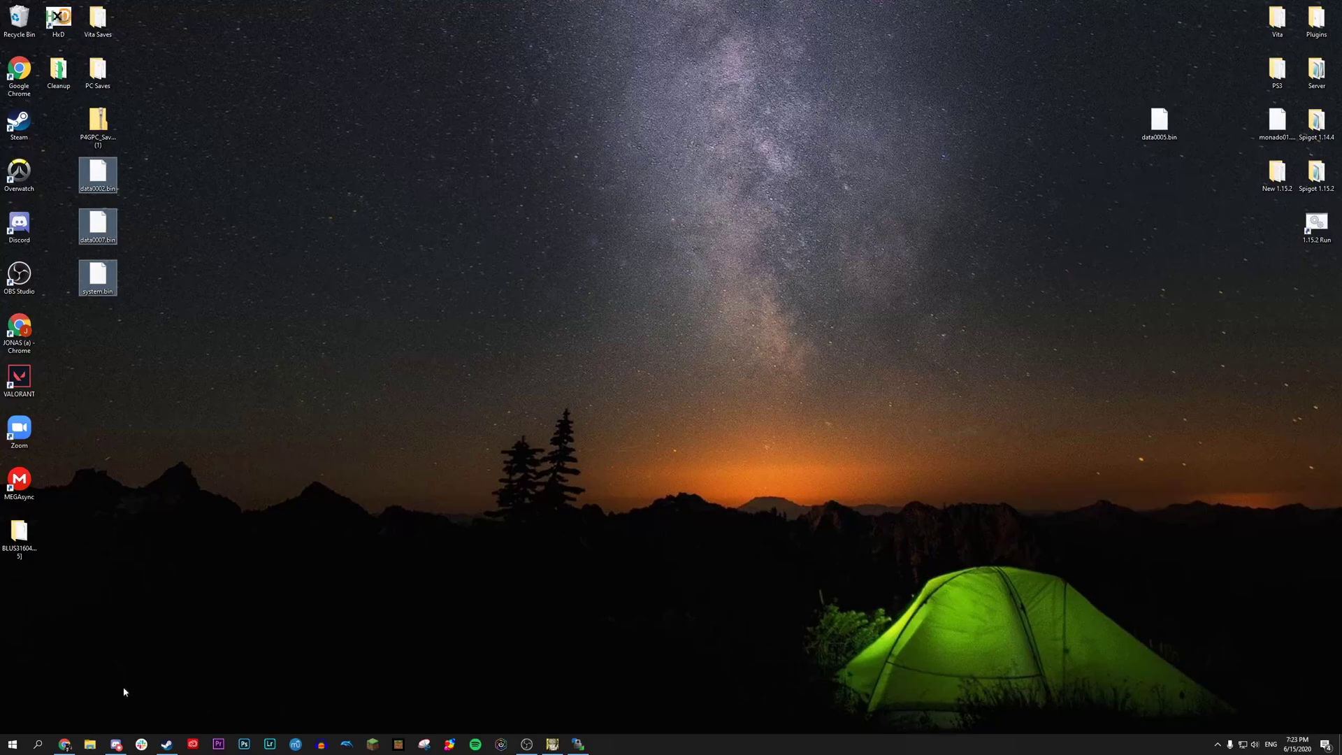
# Step: Browse from Local Disk (C:) through Program Files (x86)\Steam\userdata into the numbered Steam account folder
pyautogui.click(93, 740)
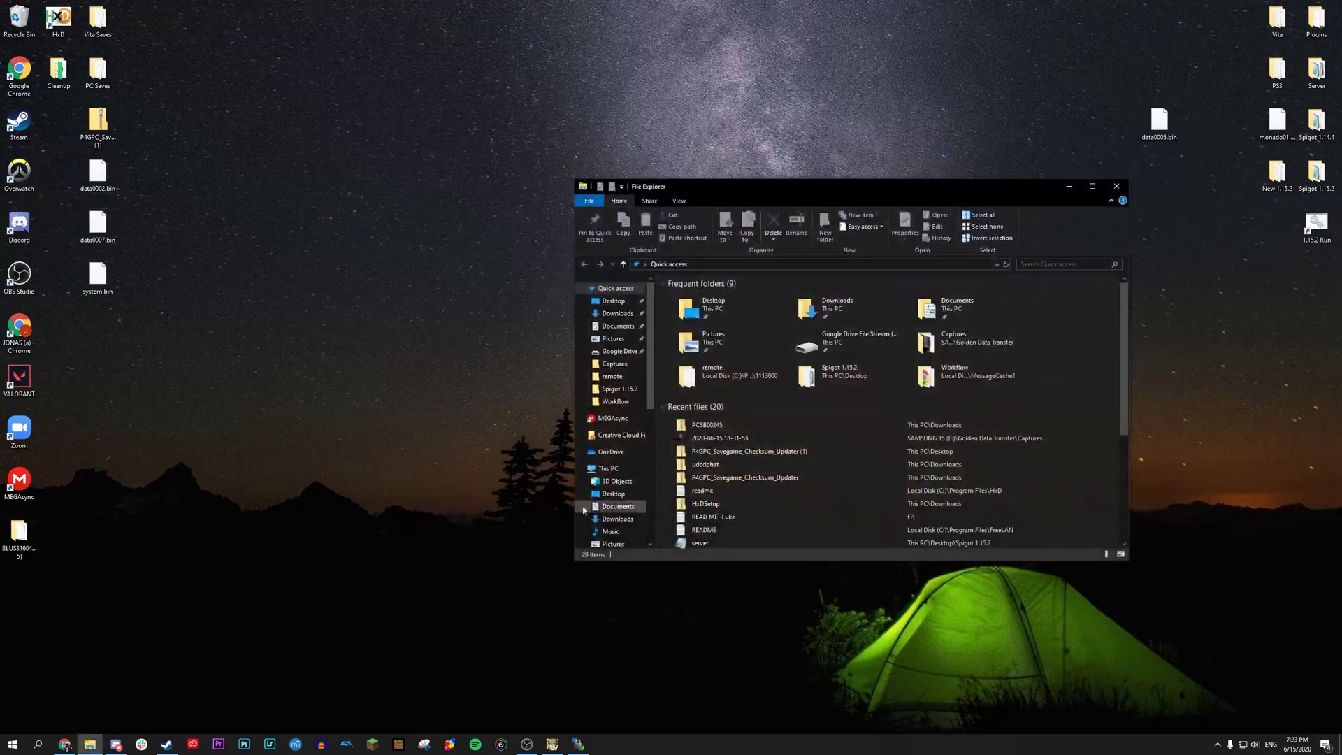
pyautogui.click(782, 417)
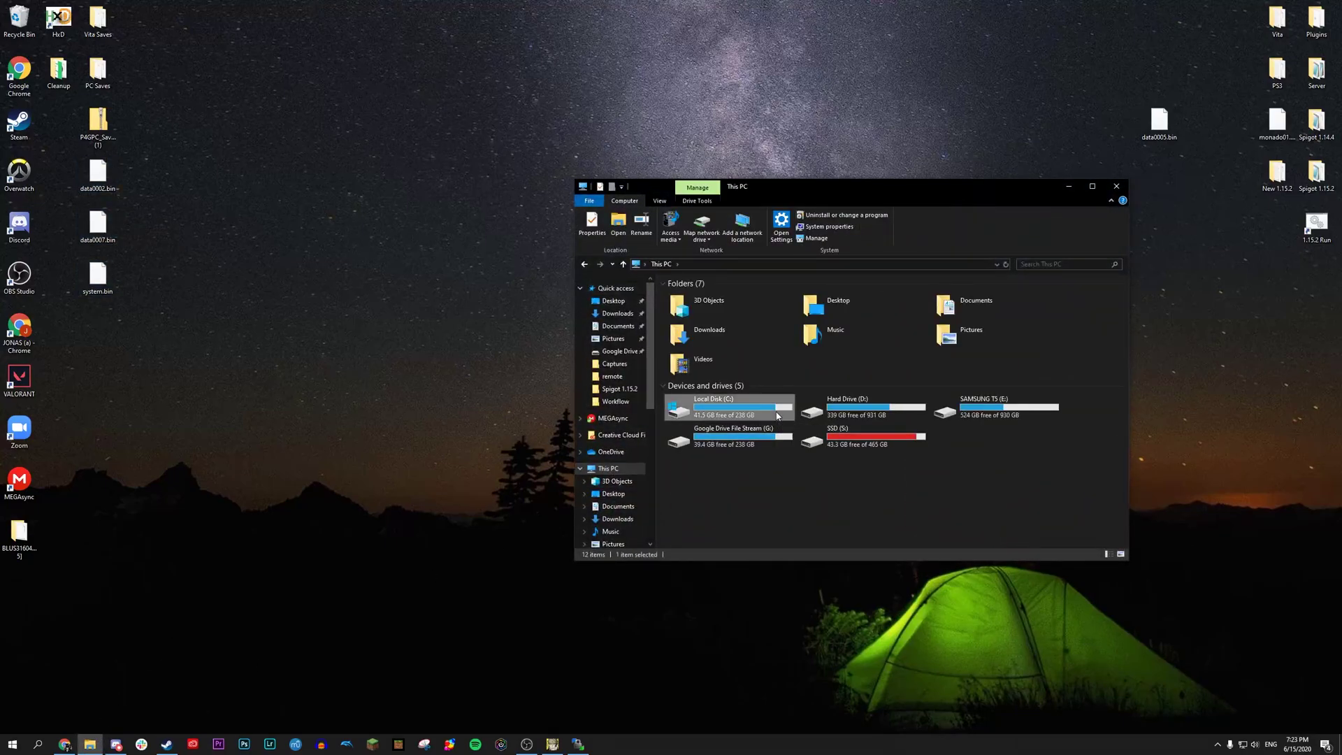
pyautogui.doubleClick(722, 411)
pyautogui.doubleClick(730, 375)
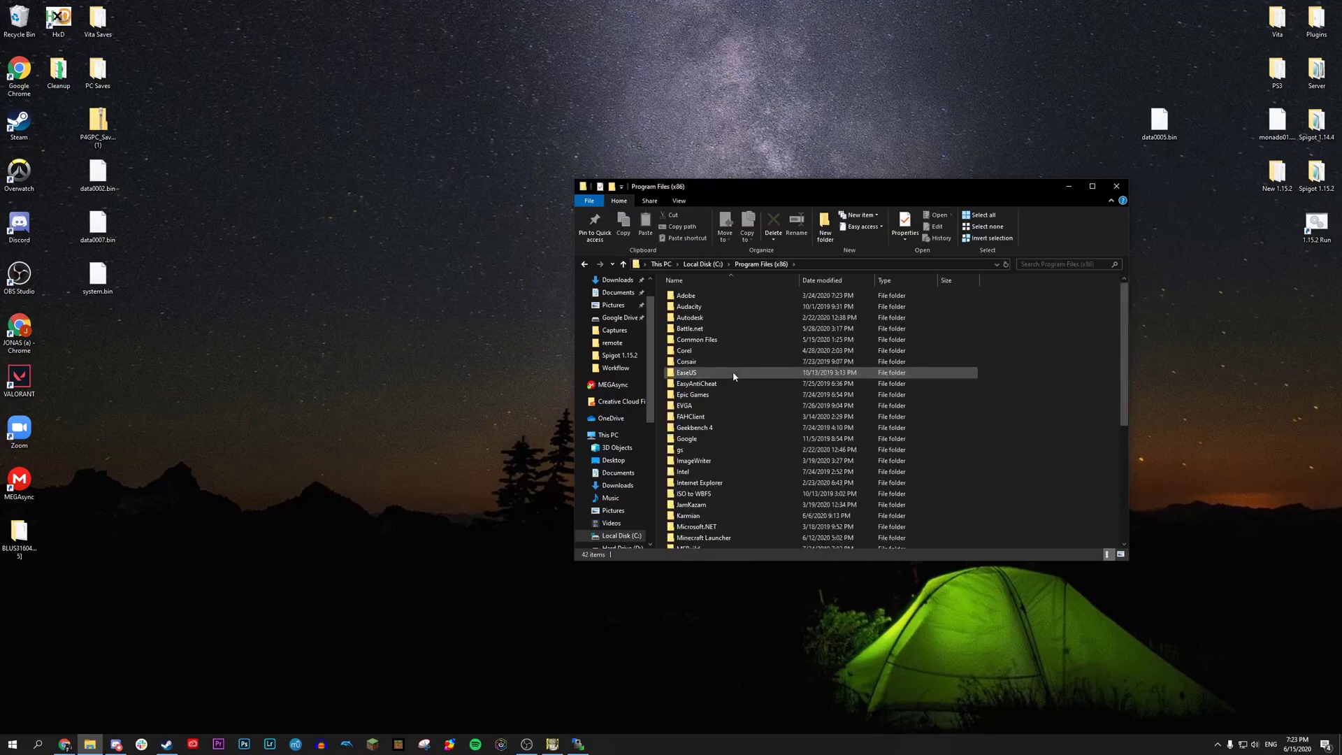
pyautogui.scroll(-5, 733, 375)
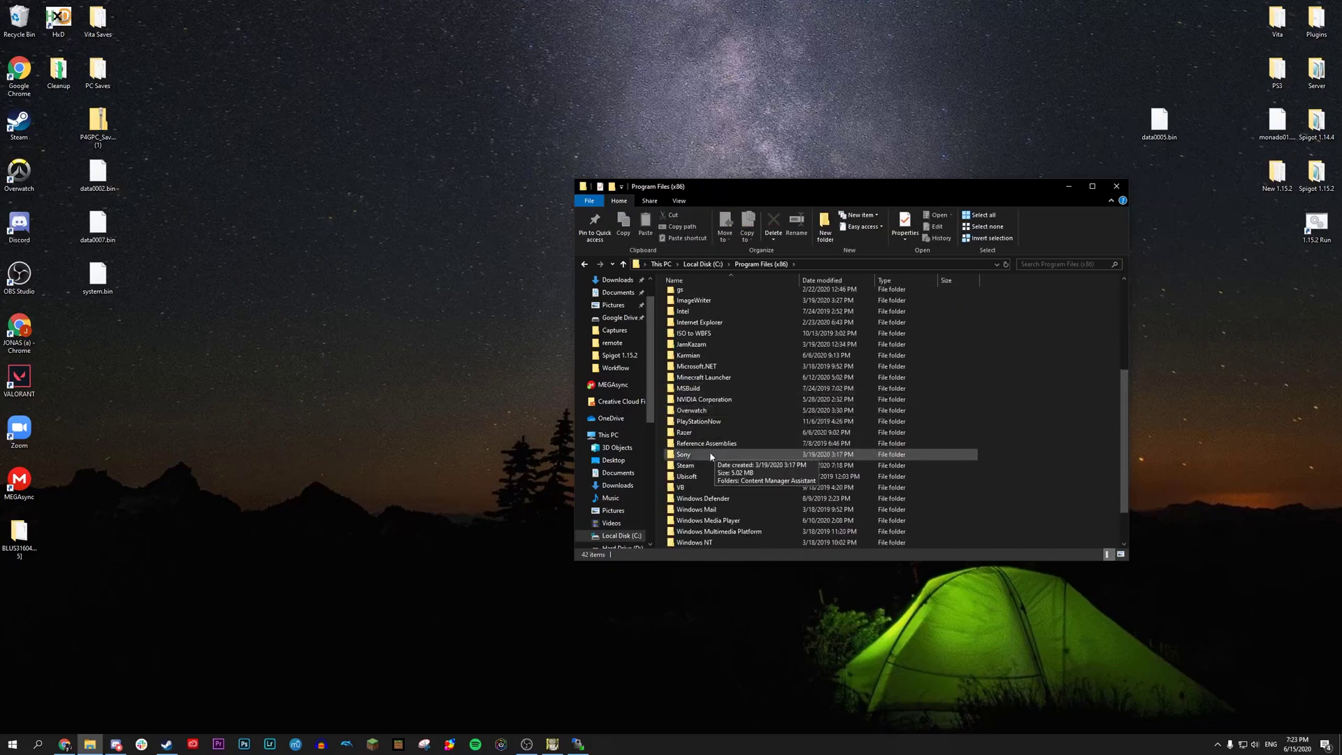
pyautogui.doubleClick(698, 465)
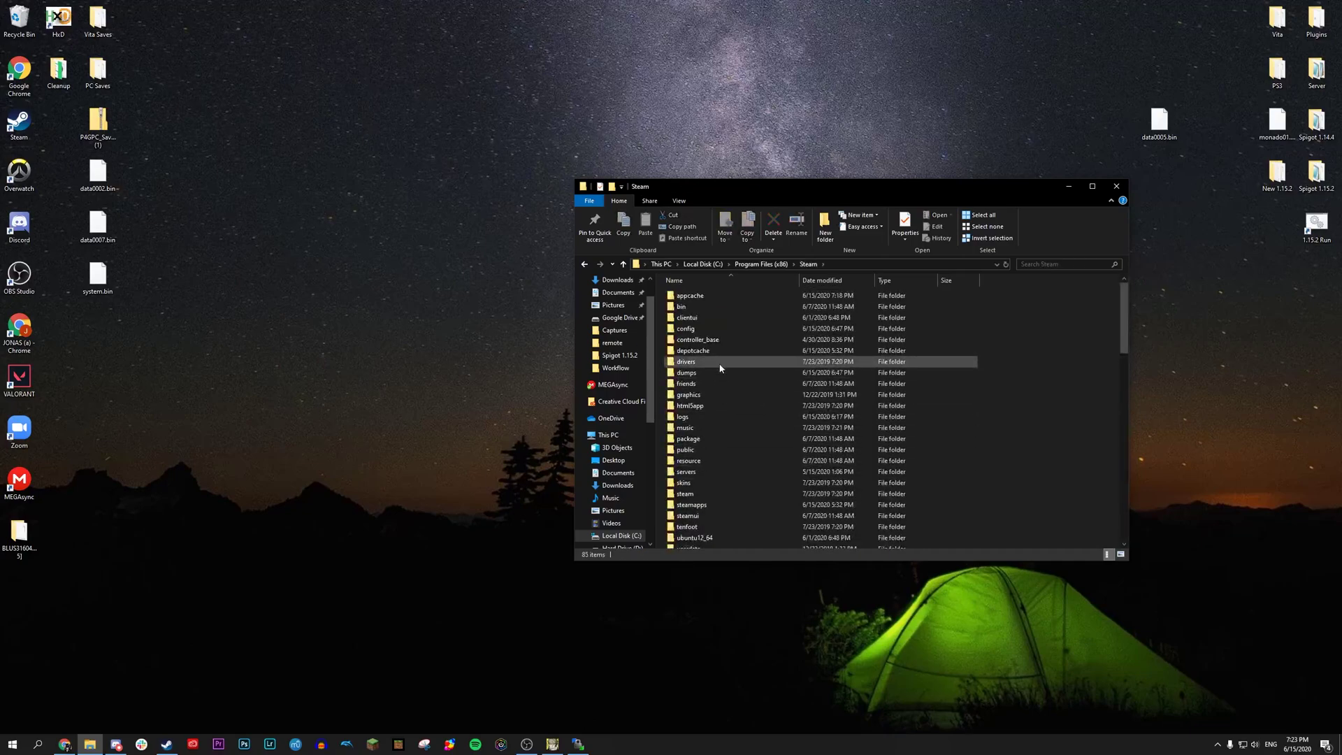
pyautogui.scroll(-3, 720, 368)
pyautogui.click(692, 455)
pyautogui.doubleClick(692, 456)
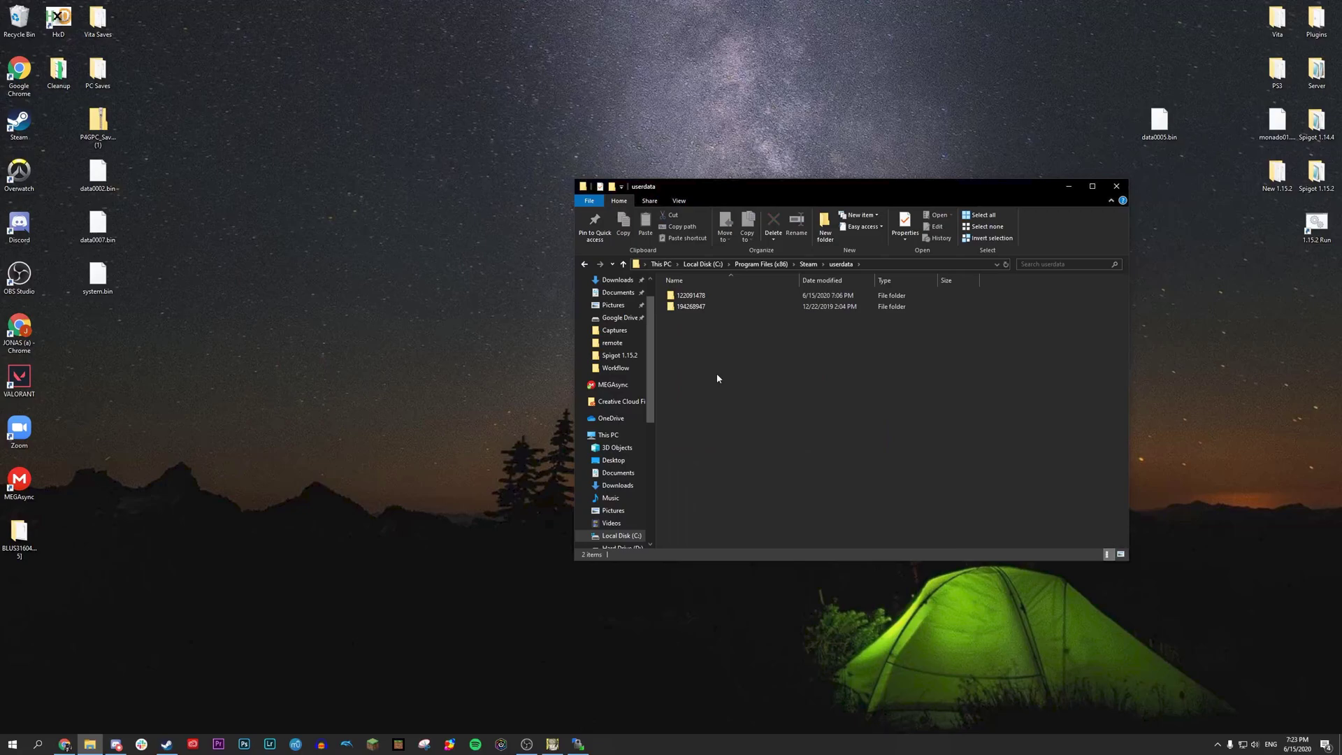
pyautogui.doubleClick(689, 295)
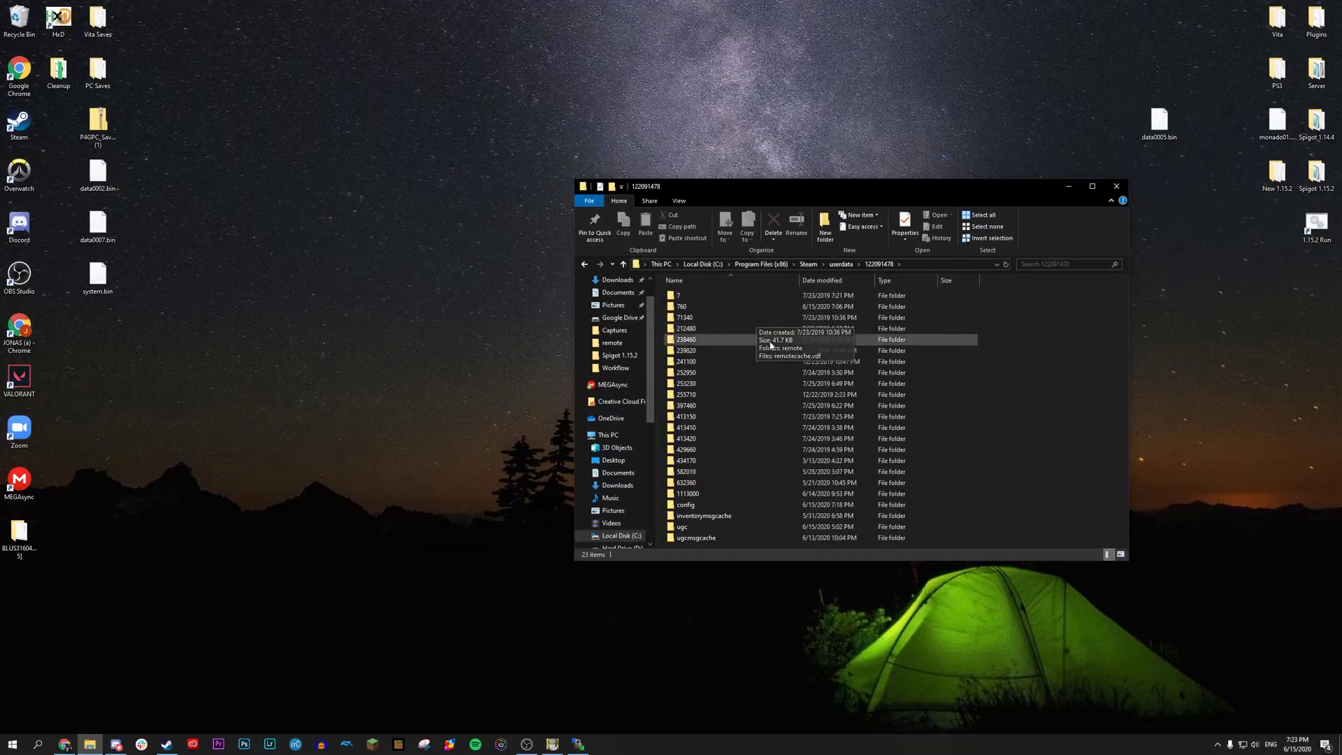
# Step: Open 1113000\remote and overwrite data0002.bin, data0007.bin and system.bin with the desktop Vita copies
pyautogui.doubleClick(711, 493)
pyautogui.doubleClick(710, 292)
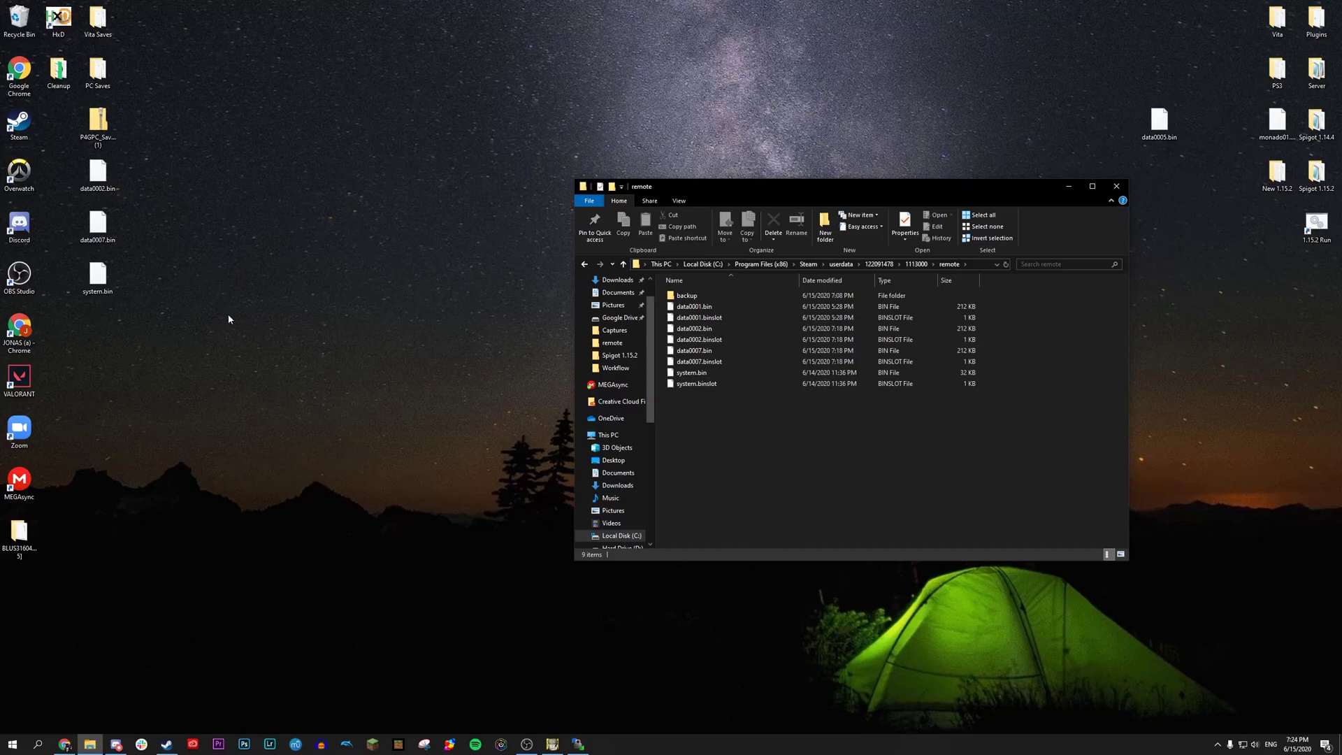
pyautogui.moveTo(229, 321); pyautogui.dragTo(751, 308)
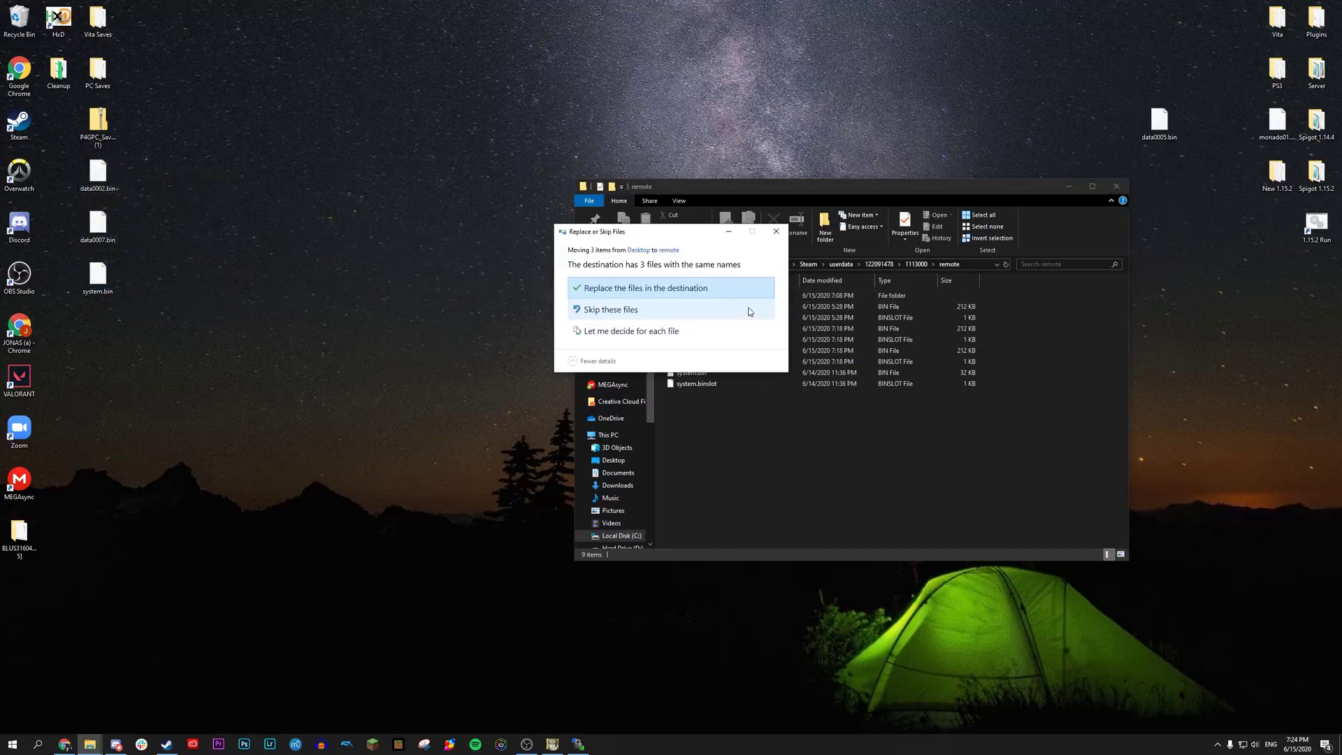
pyautogui.click(687, 288)
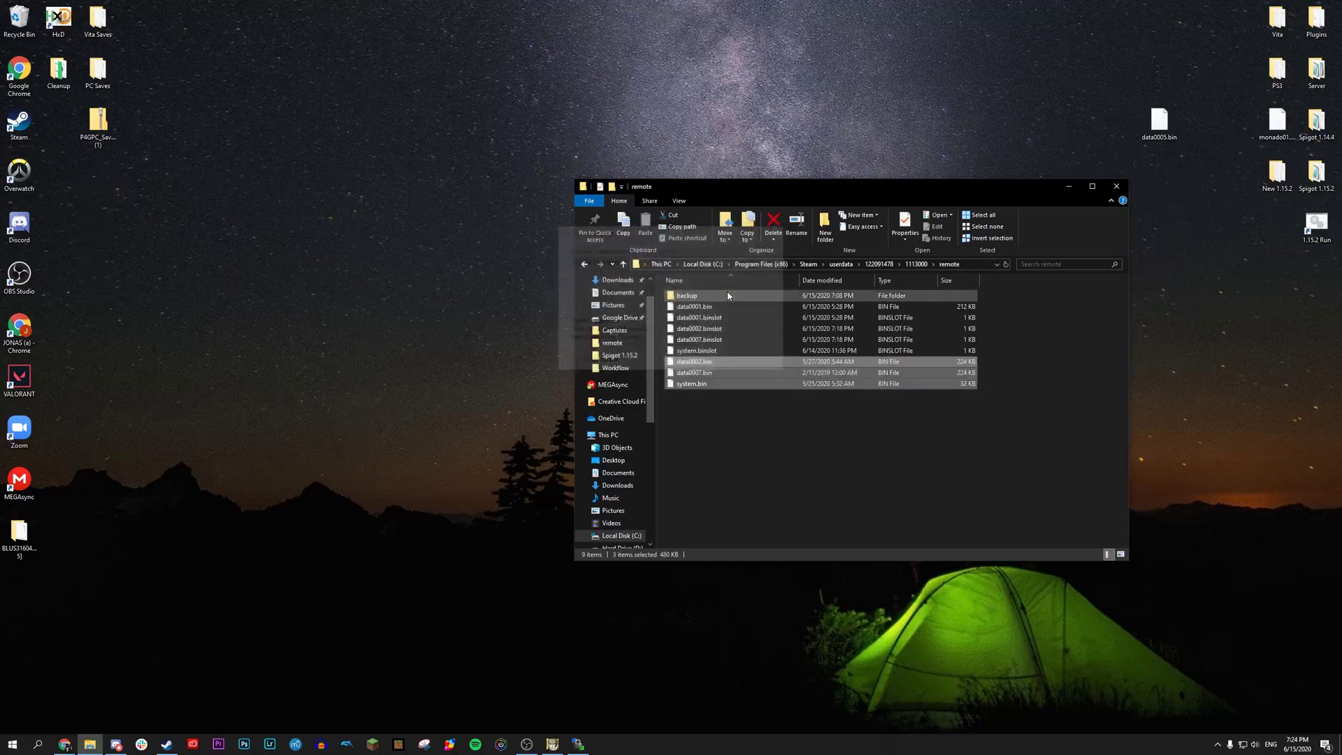
# Step: Refresh the remote folder and check the data0001.bin and data0001.binslot files
pyautogui.click(756, 438)
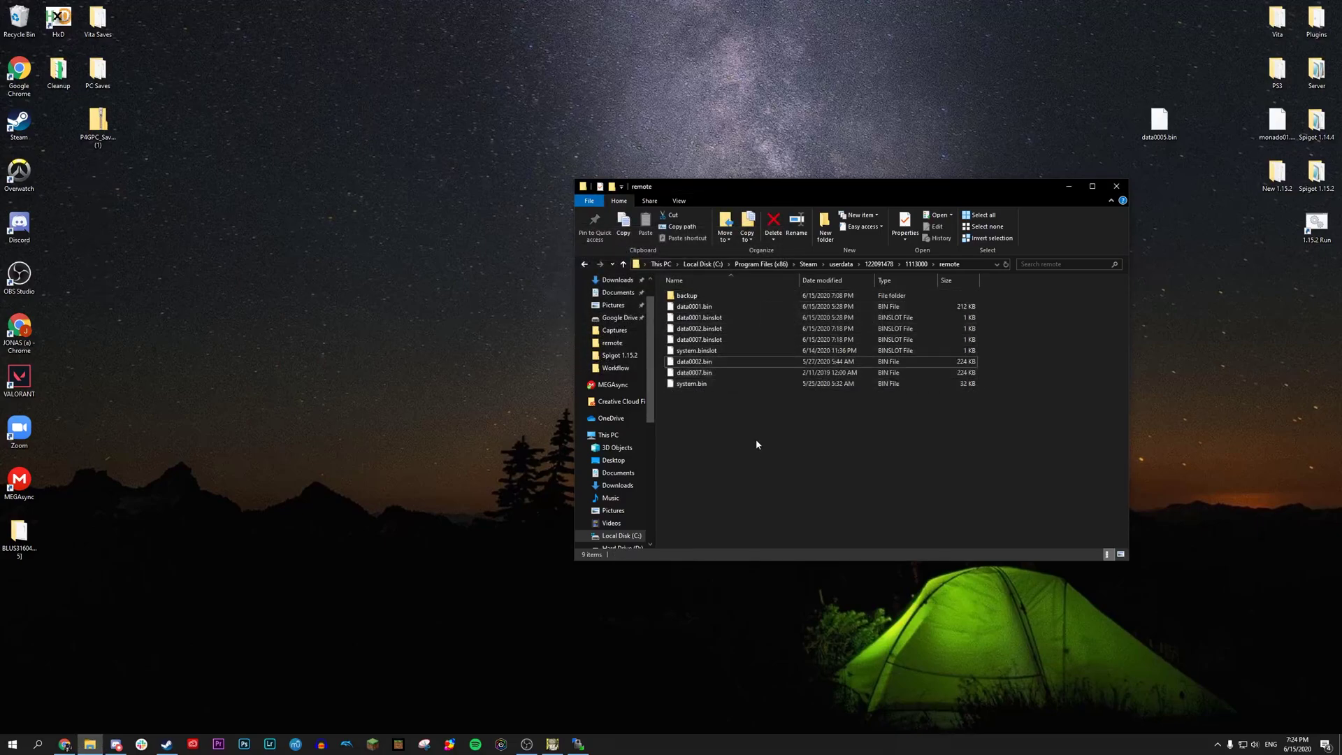
pyautogui.rightClick(749, 423)
pyautogui.click(774, 464)
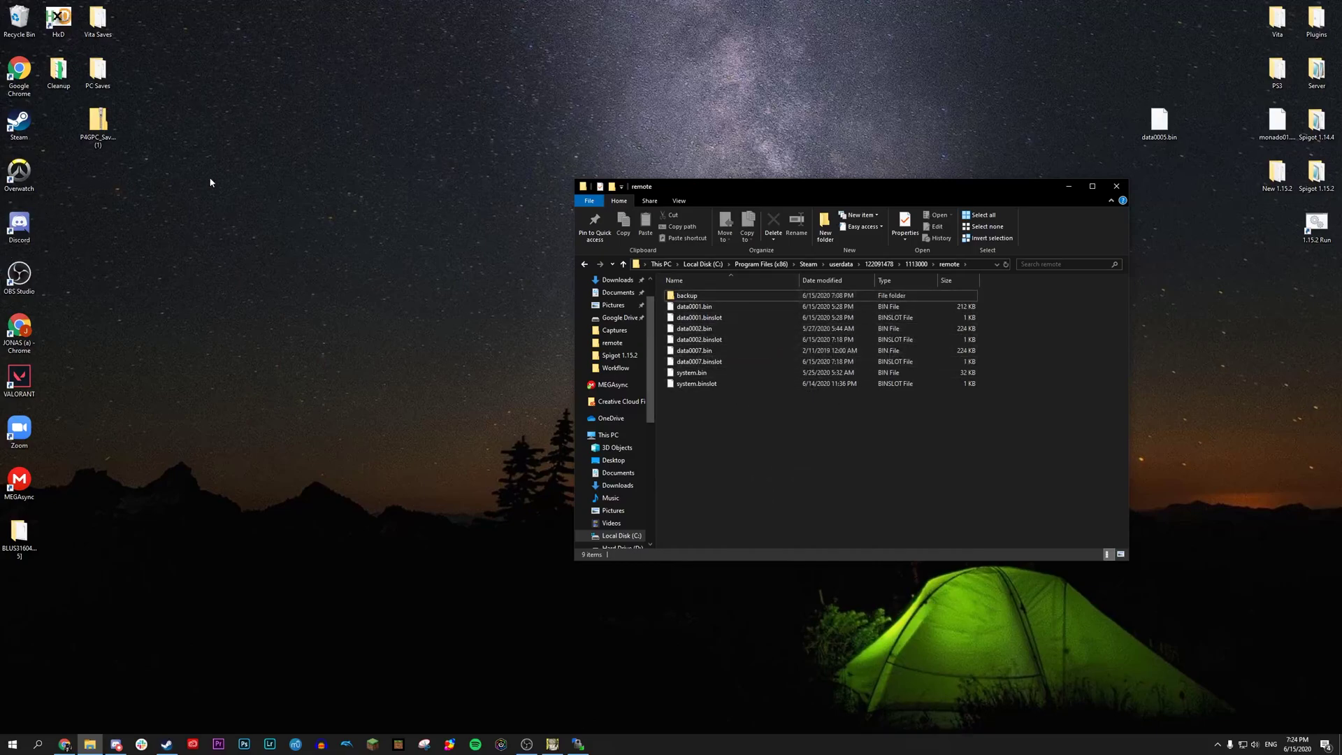
pyautogui.click(723, 318)
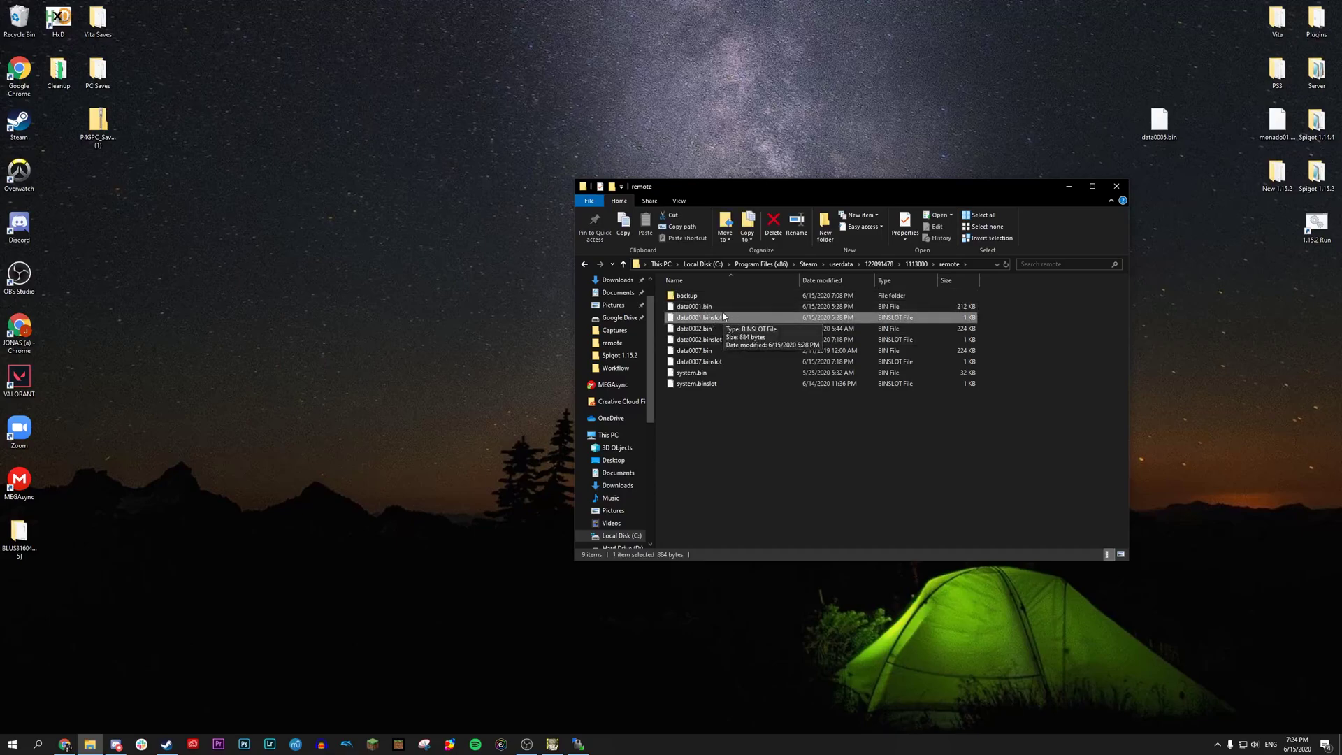
pyautogui.click(676, 306)
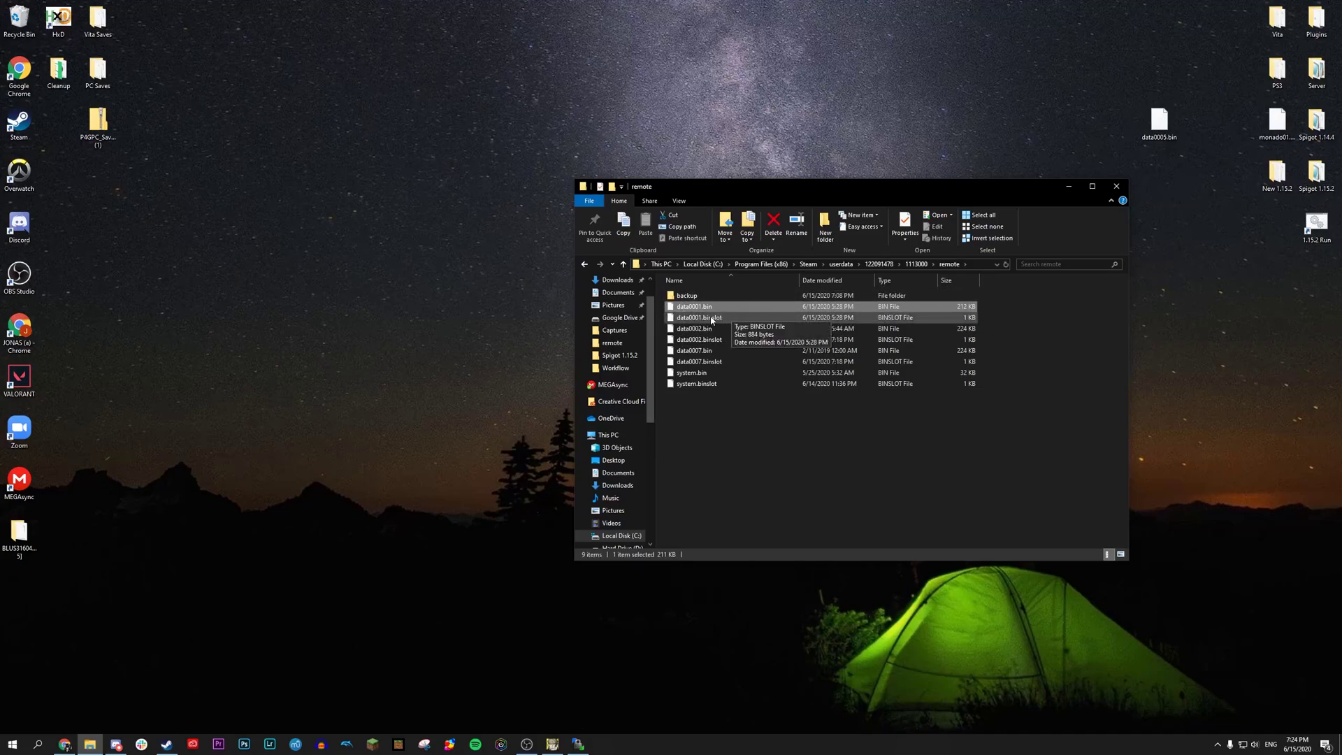
pyautogui.click(711, 318)
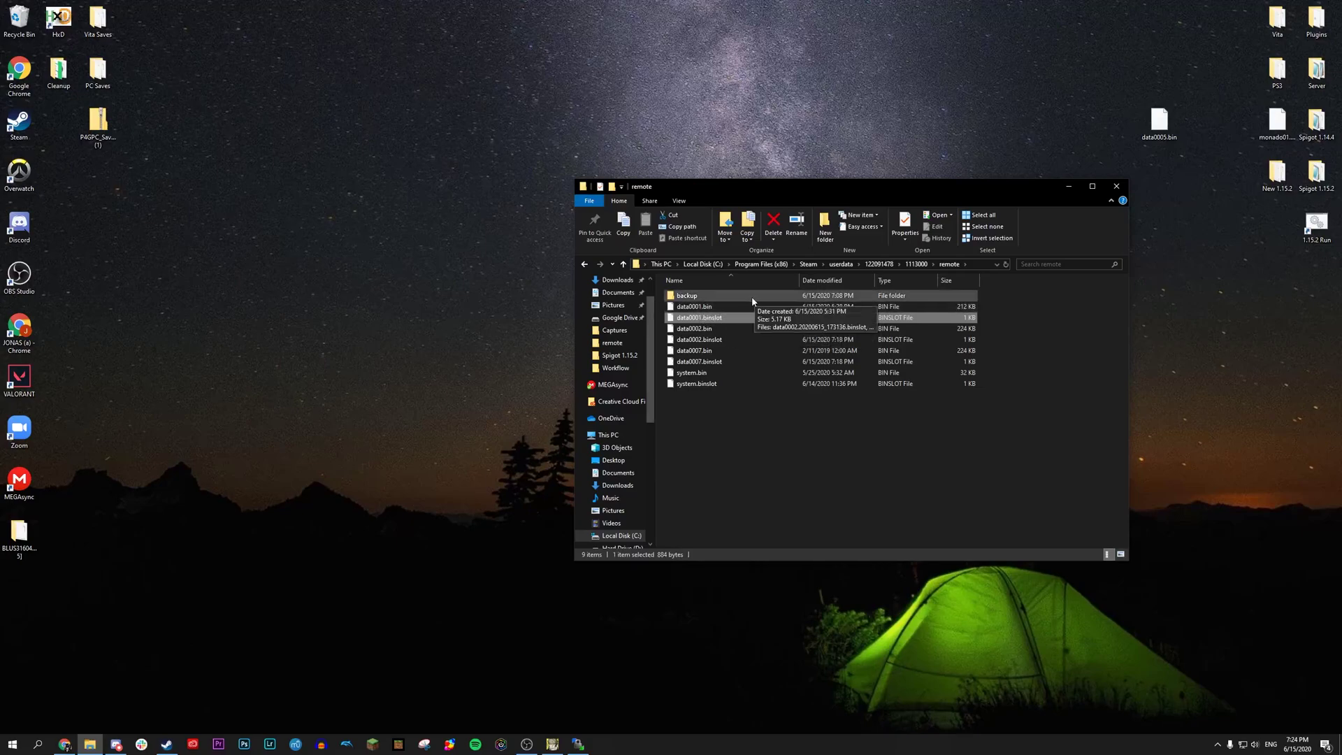
pyautogui.click(58, 21)
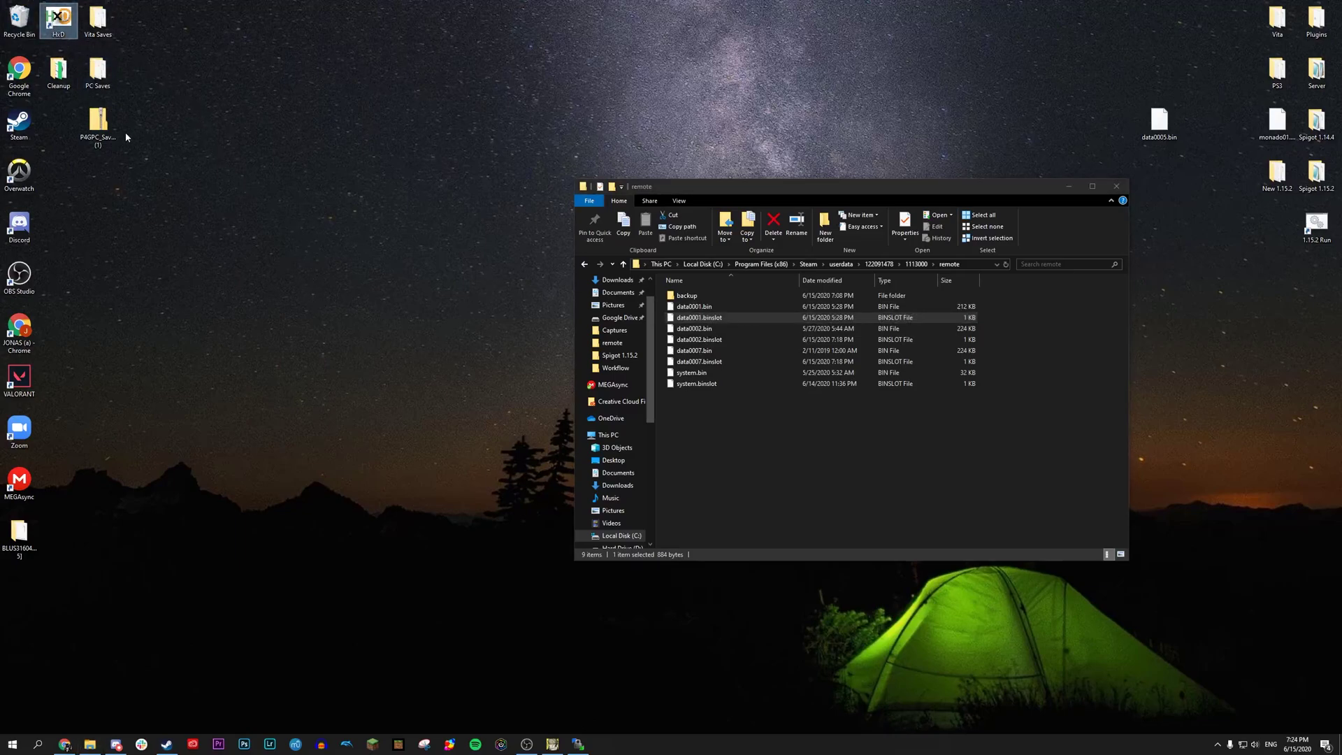
# Step: Extract all files from the checksum updater zip to the Desktop
pyautogui.doubleClick(104, 132)
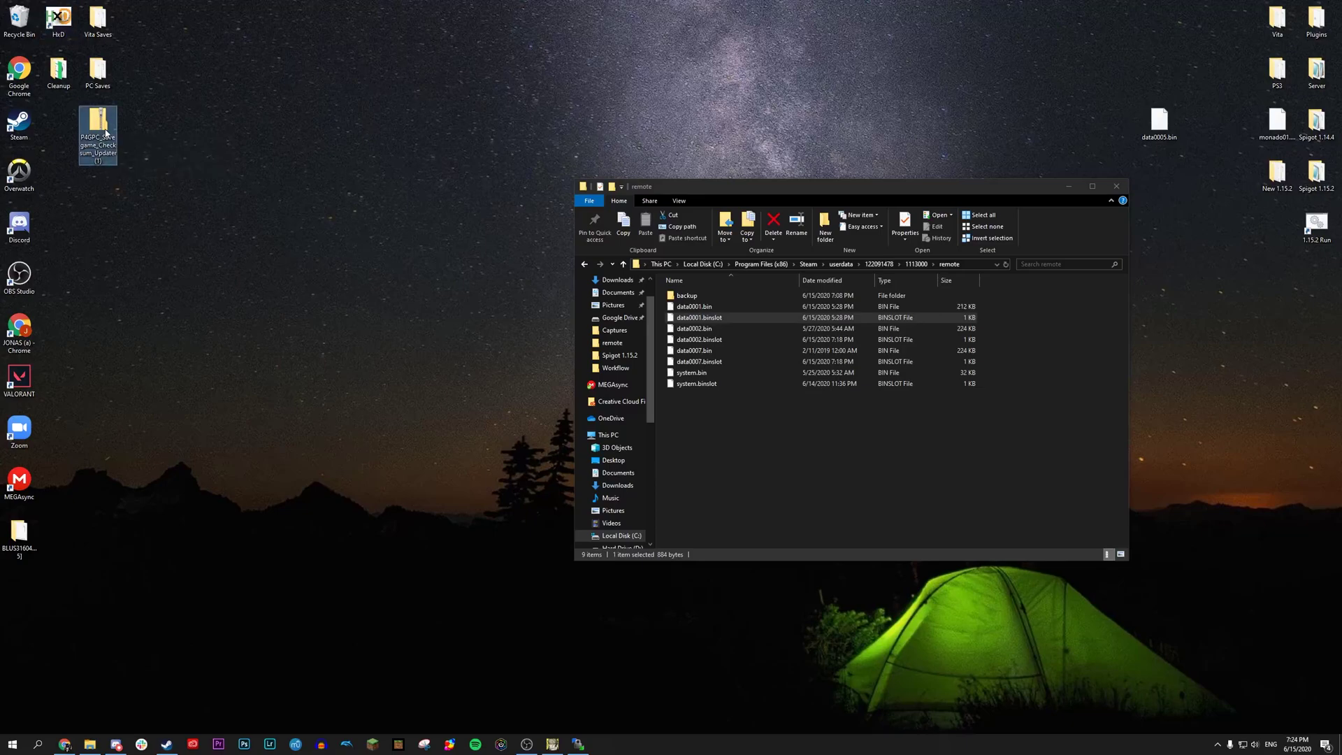
pyautogui.moveTo(879, 200); pyautogui.dragTo(340, 176)
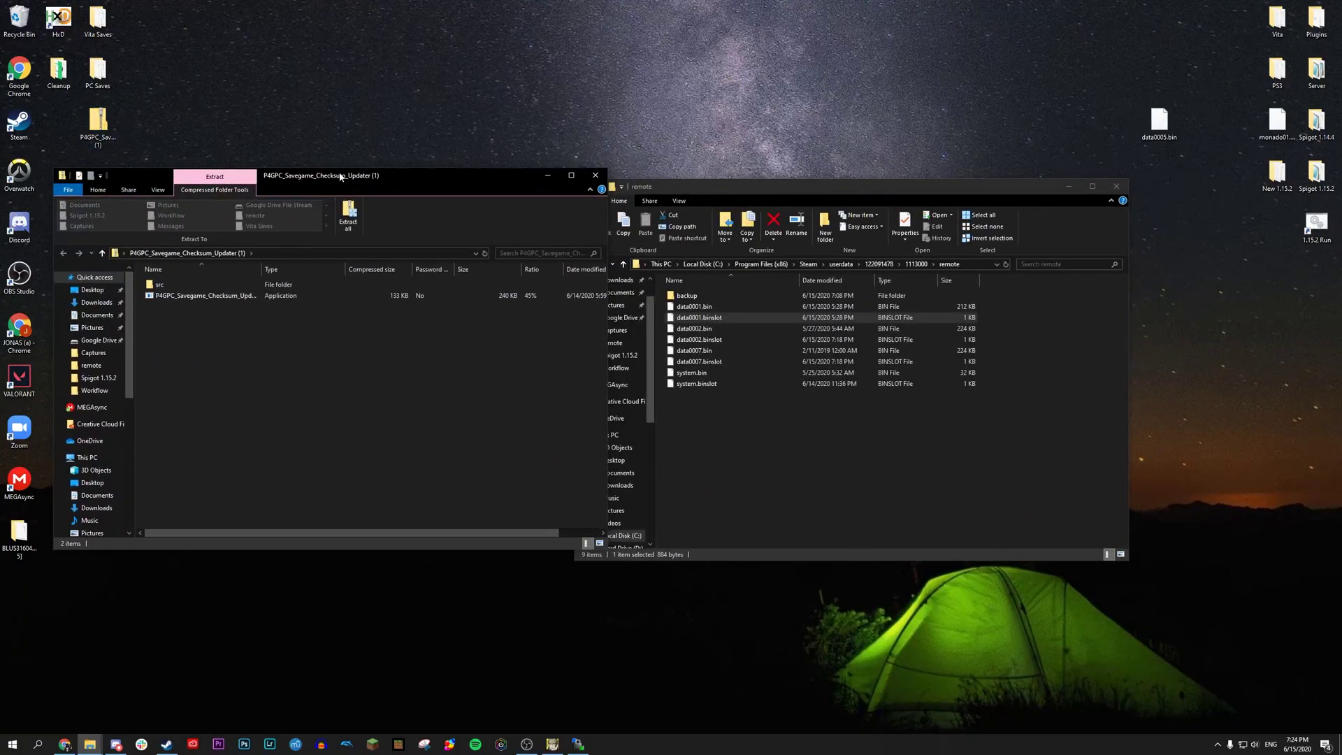
pyautogui.doubleClick(285, 297)
pyautogui.click(630, 395)
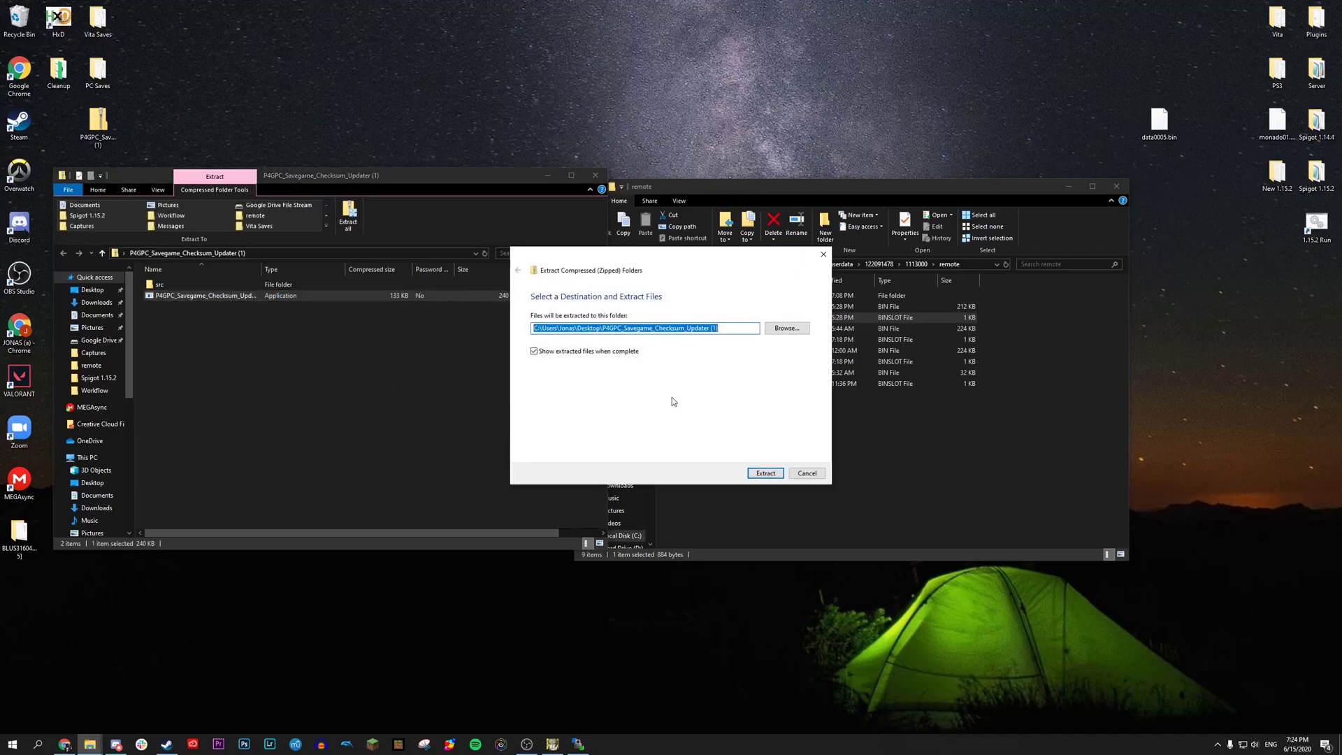
pyautogui.click(763, 471)
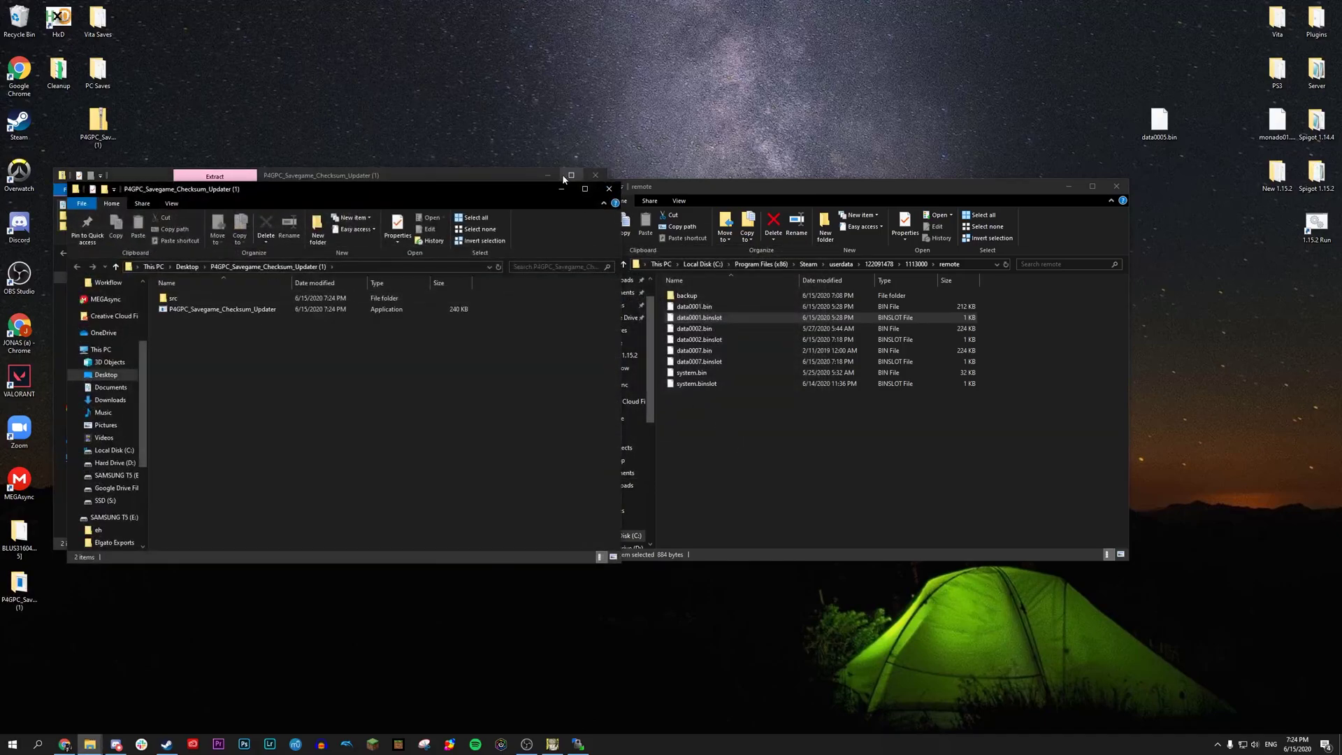
pyautogui.click(594, 175)
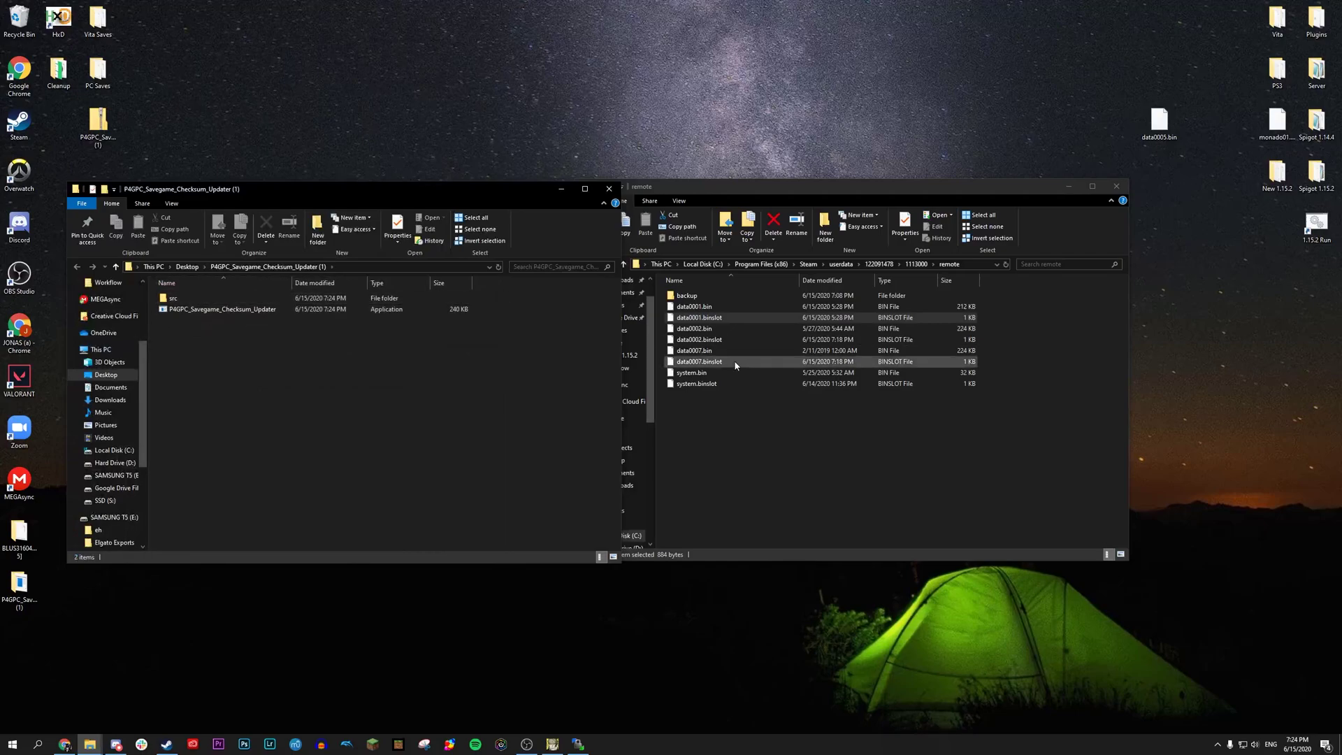
# Step: Drop data0002.bin, data0007.bin and system.bin onto the updater, allowing it through the security warning
pyautogui.click(739, 439)
pyautogui.click(714, 335)
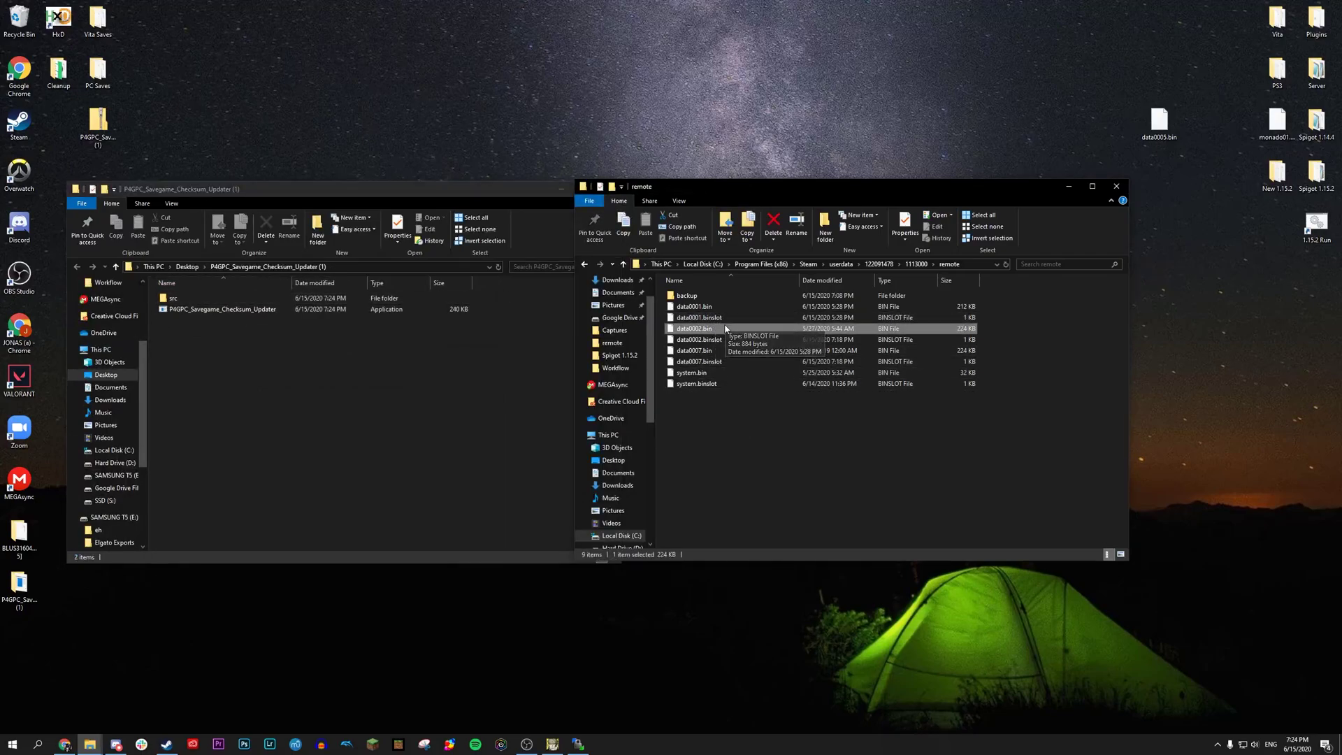
pyautogui.moveTo(716, 328); pyautogui.dragTo(261, 313)
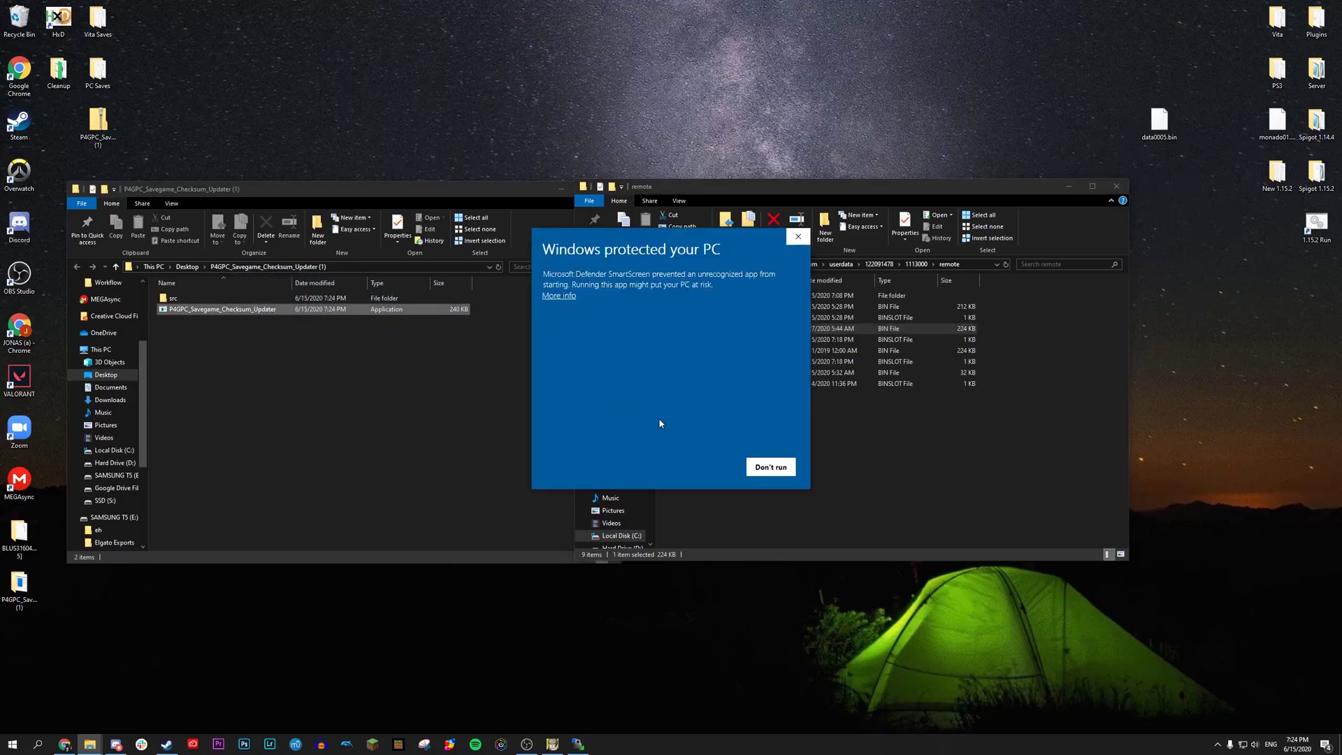
pyautogui.click(570, 299)
pyautogui.click(712, 466)
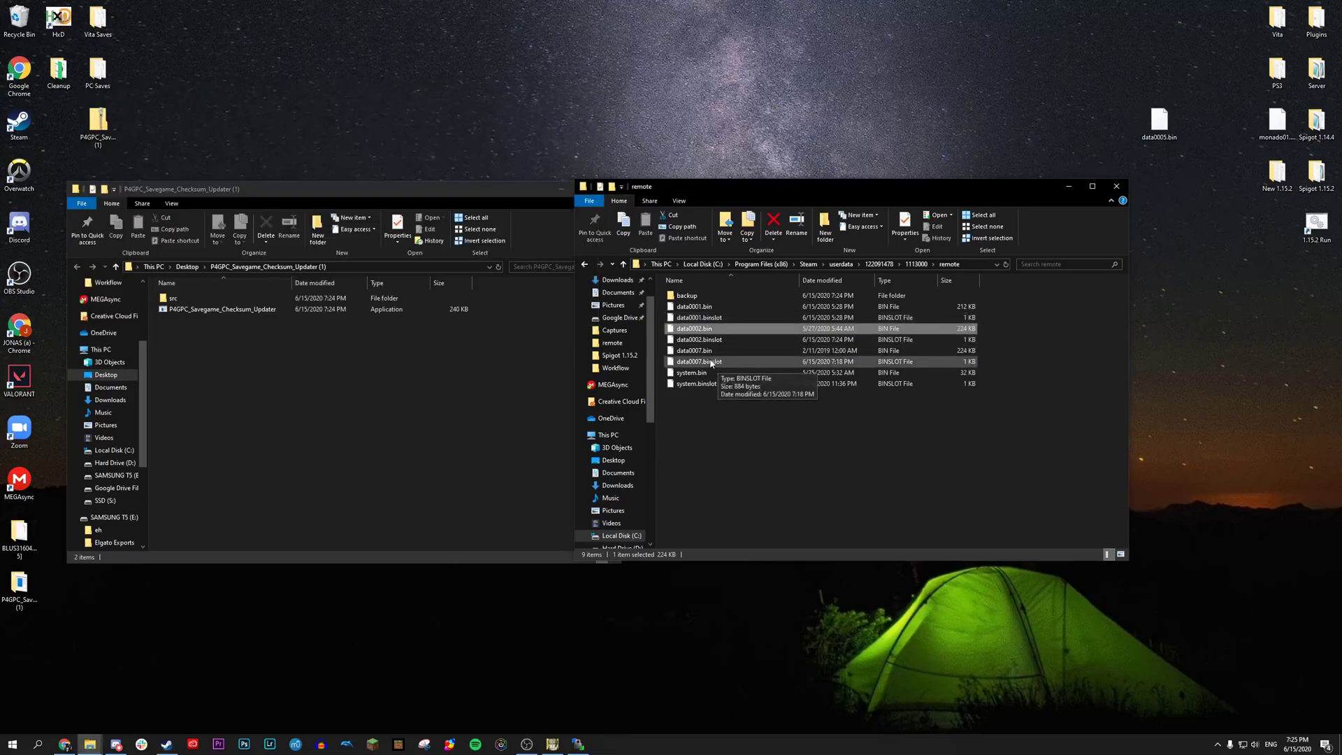
pyautogui.moveTo(702, 350); pyautogui.dragTo(249, 309)
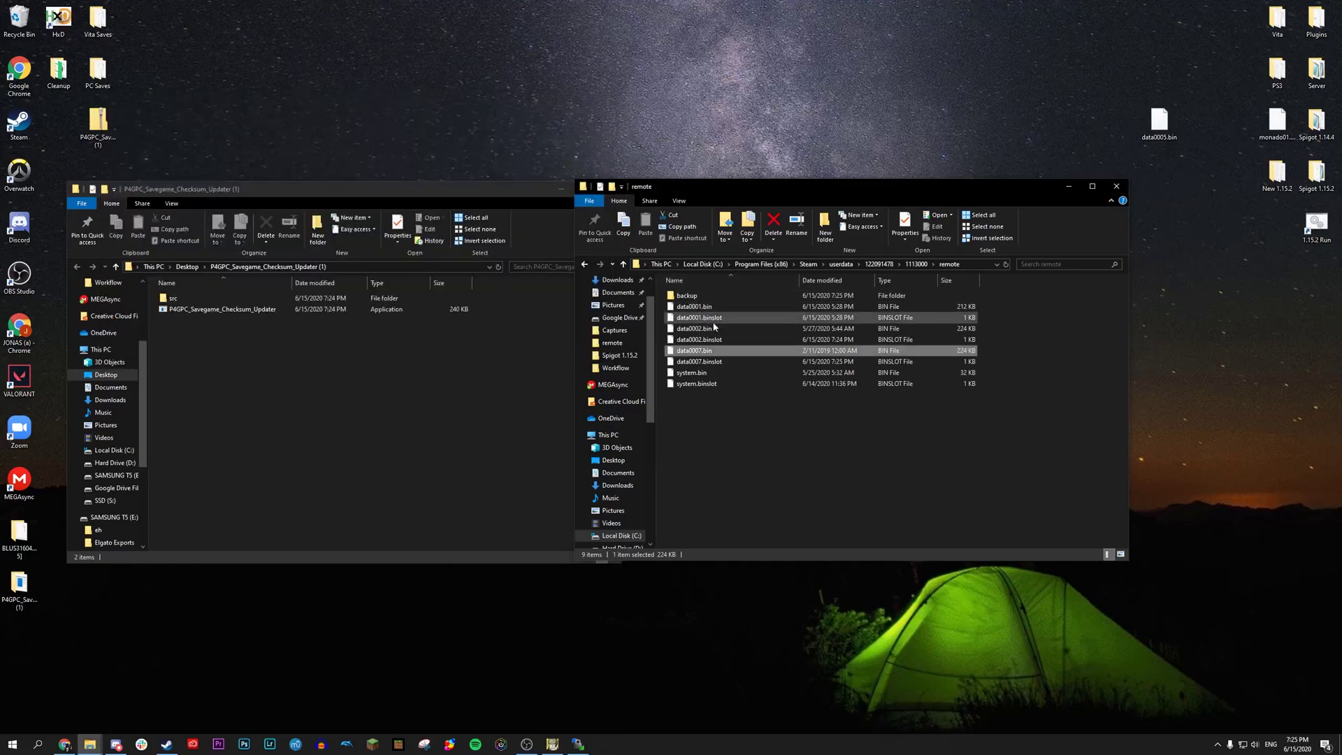
pyautogui.click(725, 374)
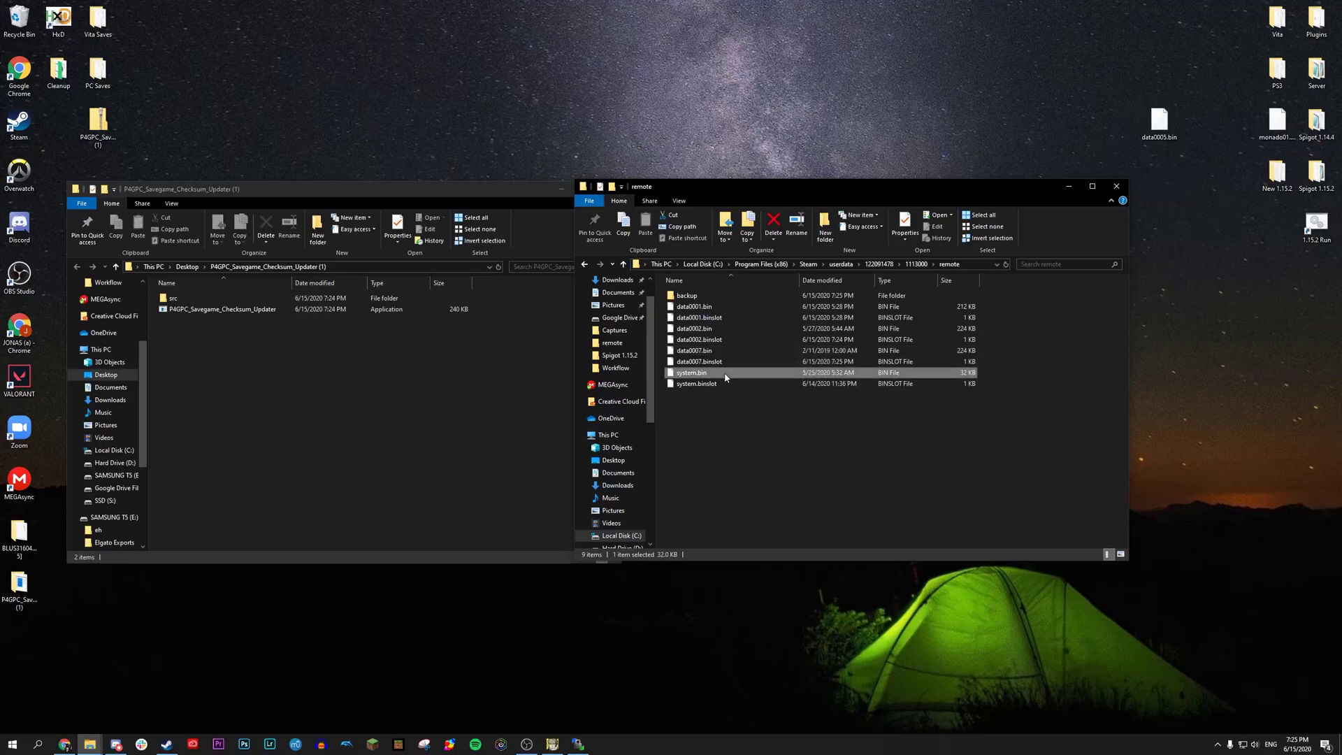
pyautogui.moveTo(724, 374); pyautogui.dragTo(270, 309)
# Step: Close the running Persona 4 Golden window from the taskbar and relaunch it from Steam
pyautogui.click(553, 743)
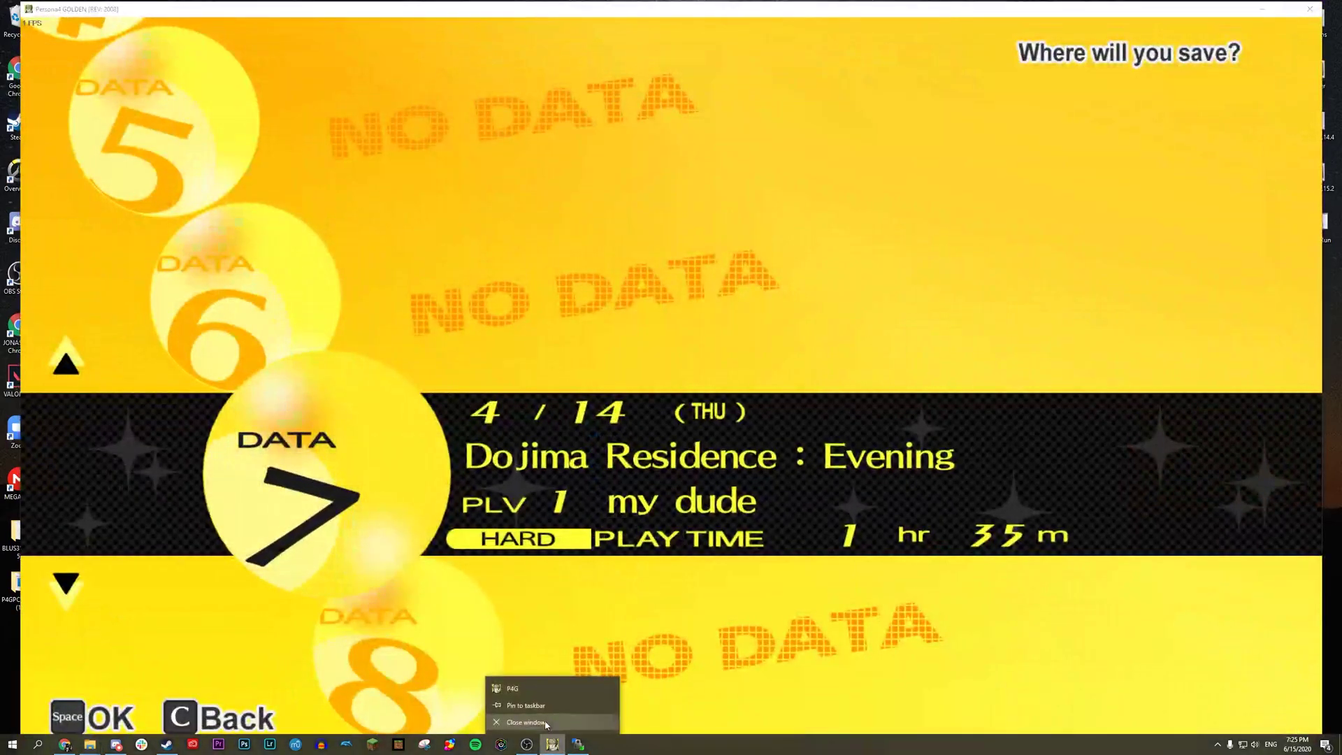
pyautogui.click(552, 743)
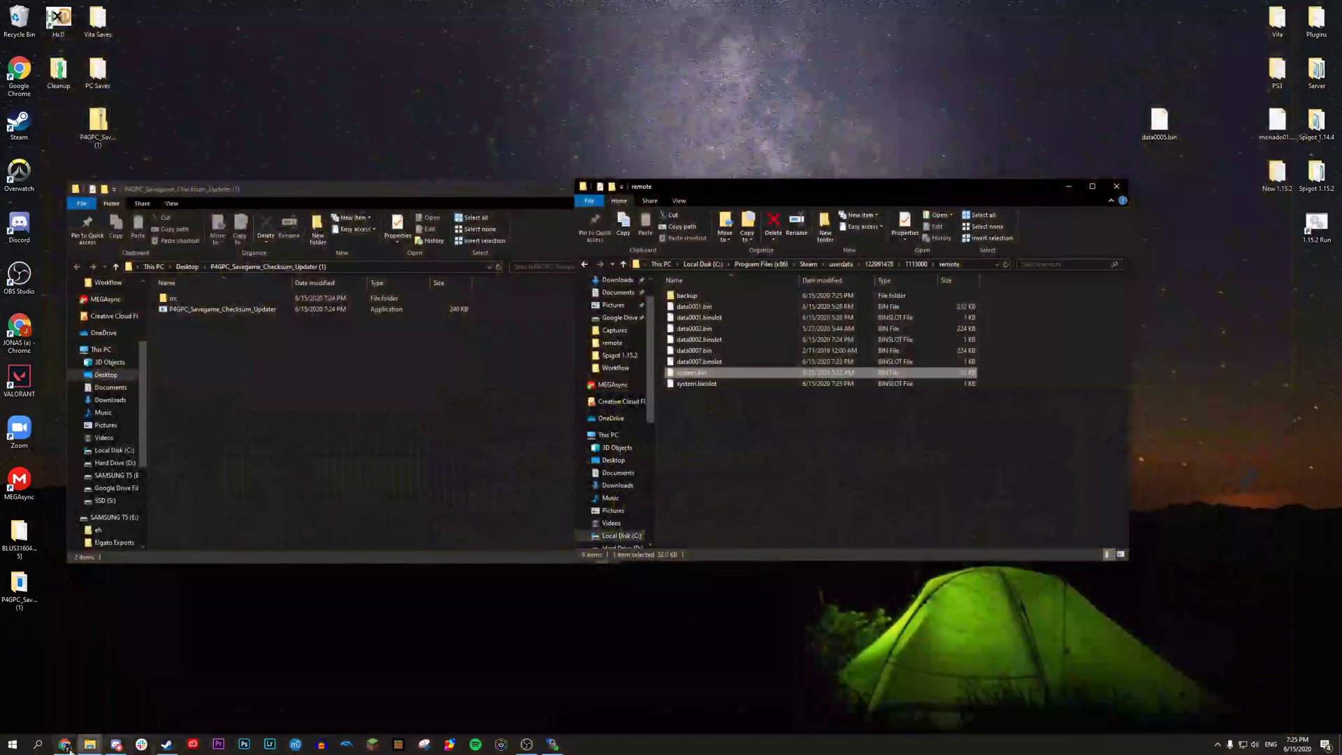
pyautogui.click(167, 743)
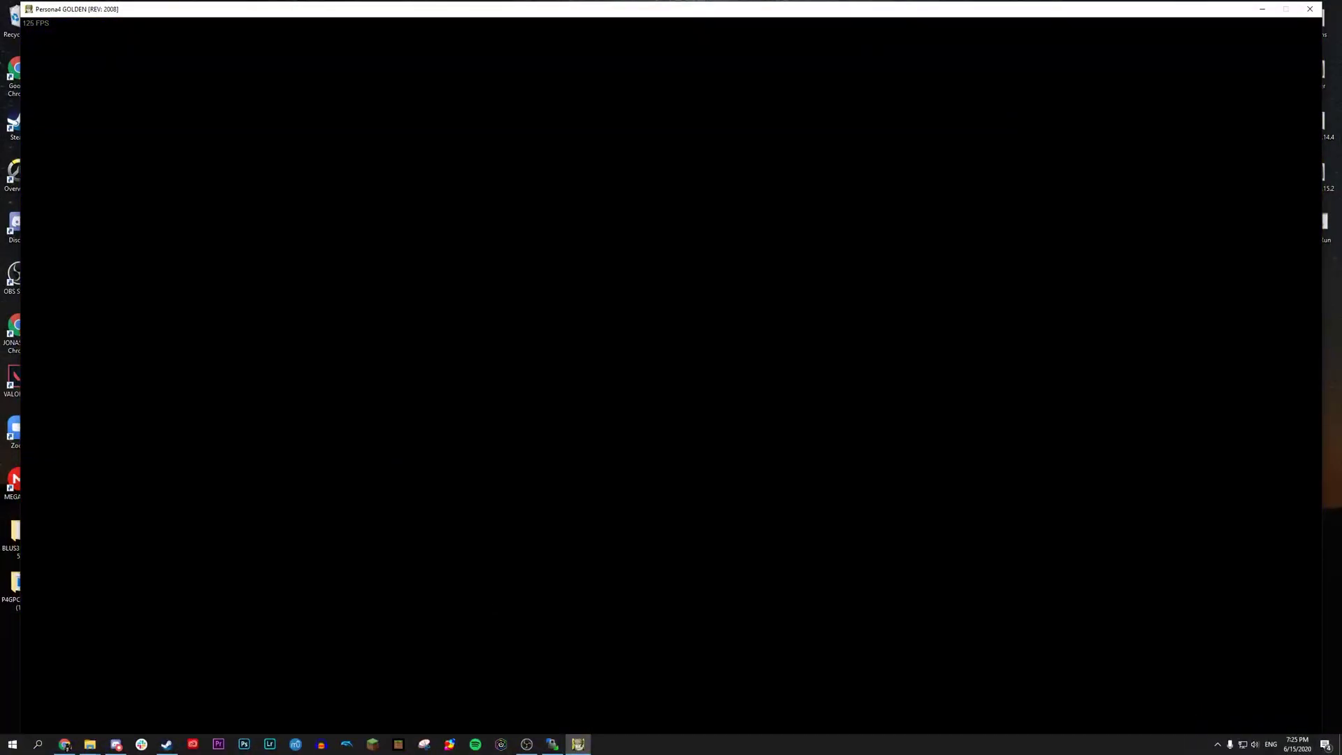
# Step: Load the DATA 2 save from the load screen
pyautogui.press('Up')
pyautogui.press('Up')
pyautogui.press('Up')
pyautogui.press('Up')
pyautogui.press('Up')
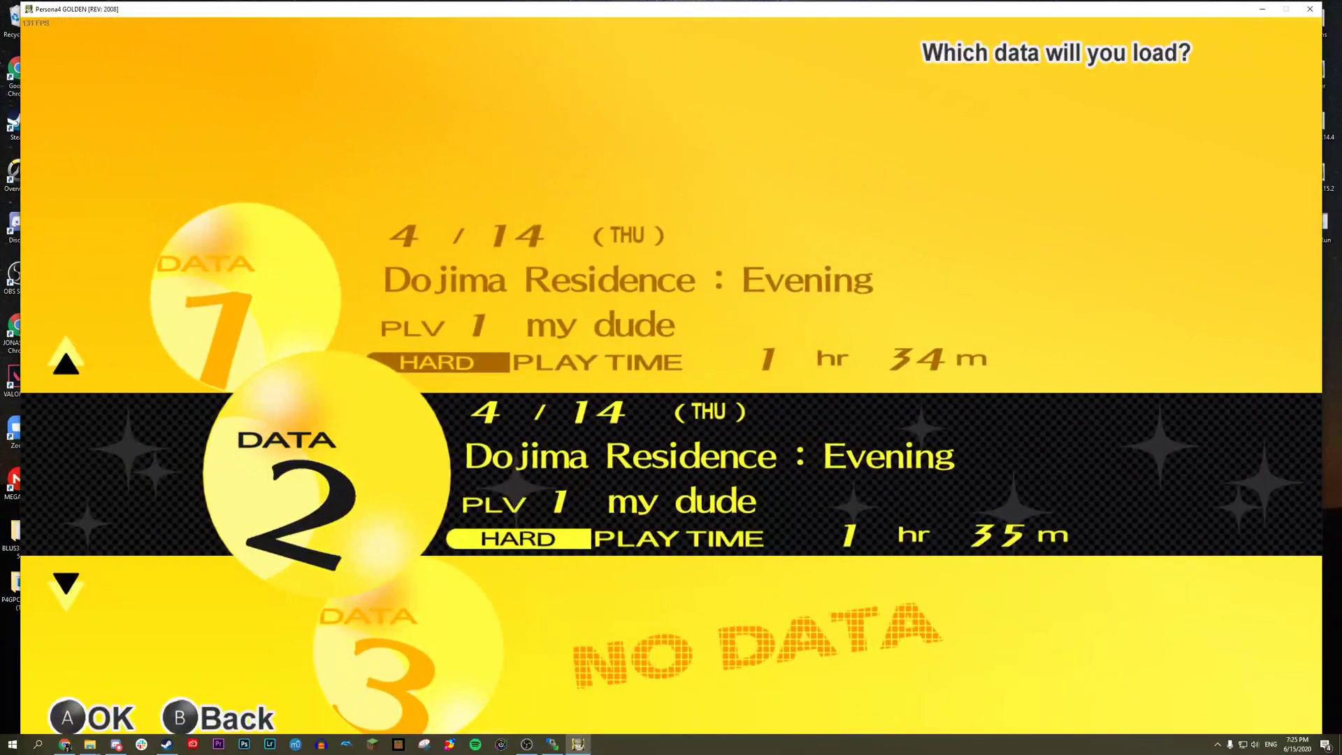
pyautogui.press('Return')
pyautogui.press('Return')
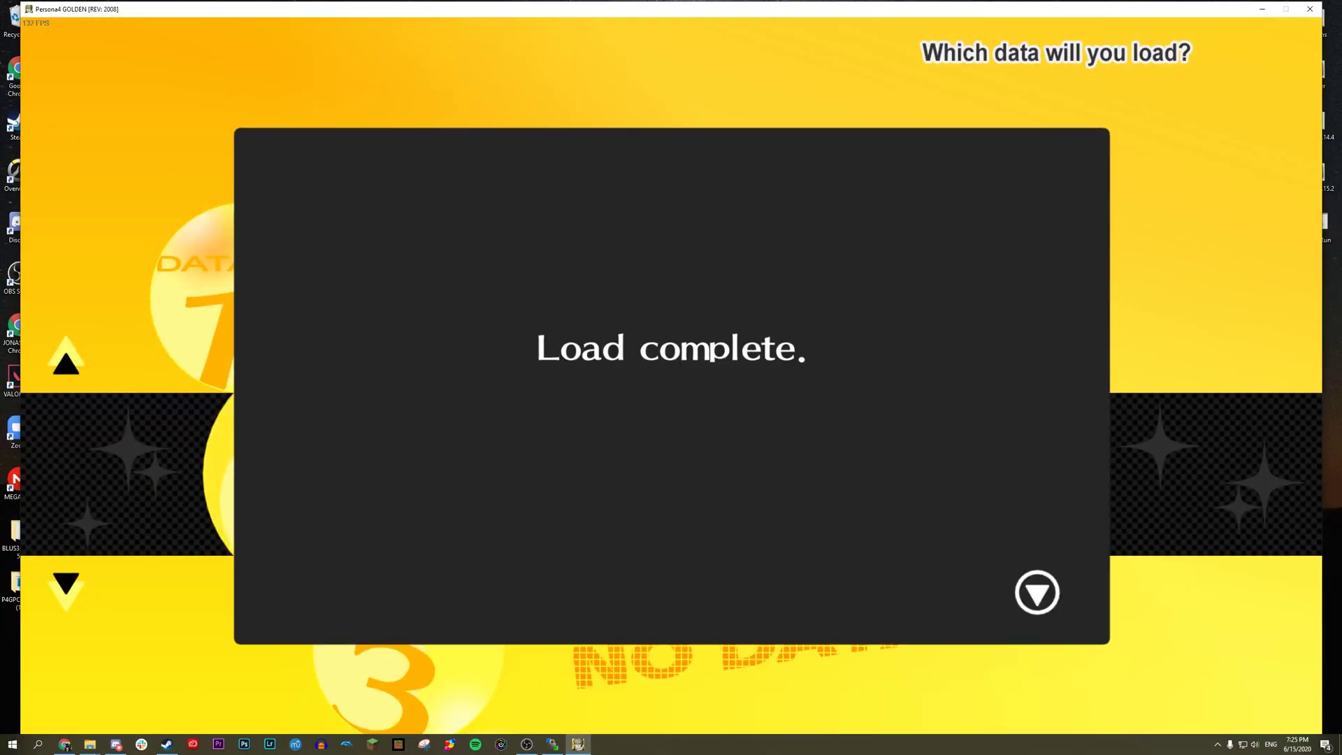
pyautogui.press('Return')
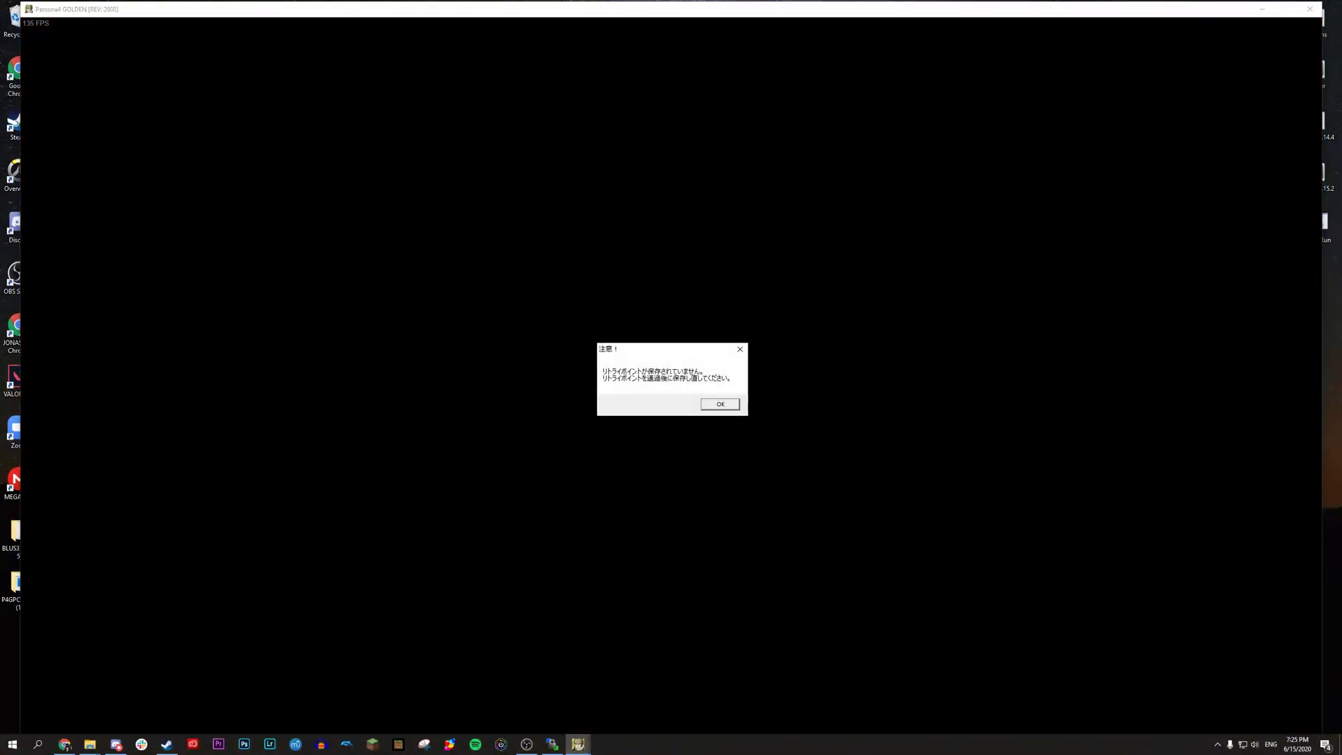
pyautogui.press('Return')
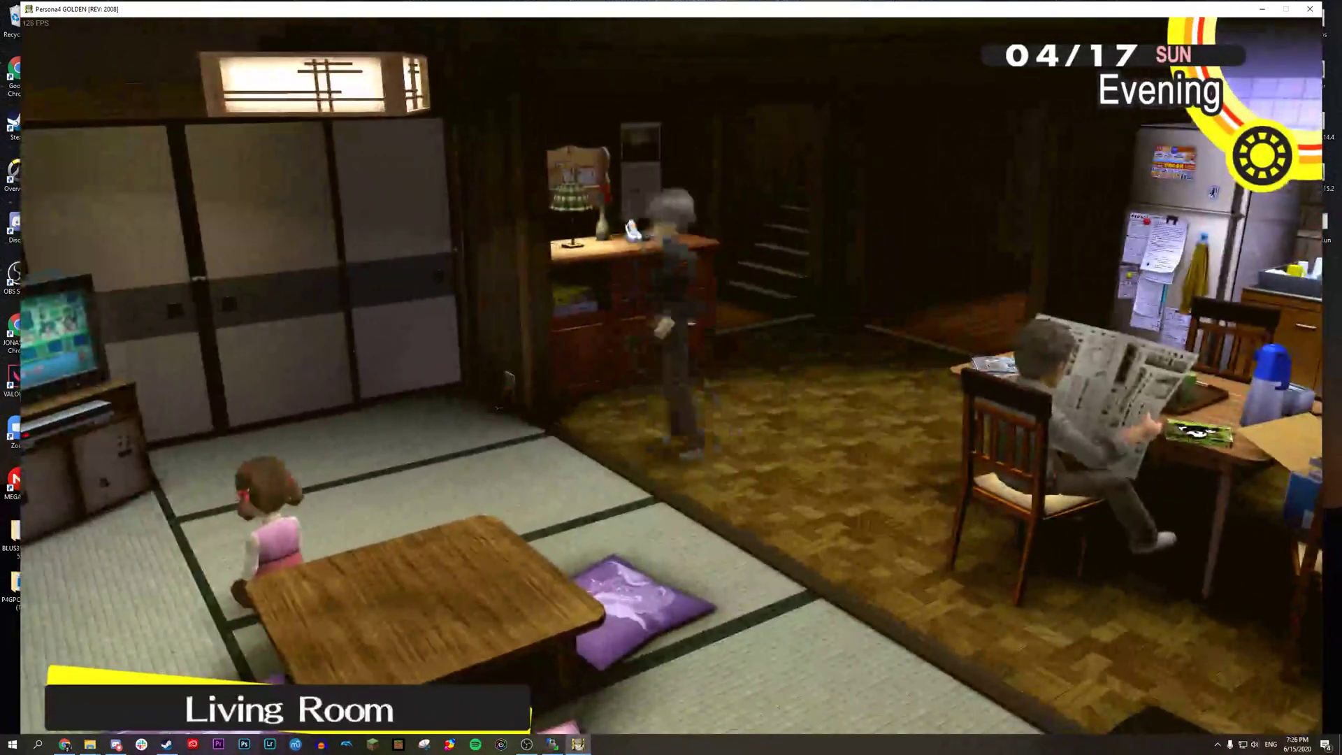
# Step: Resave over DATA 2 at the living-room Save Point
pyautogui.press('q')
pyautogui.press('Escape')
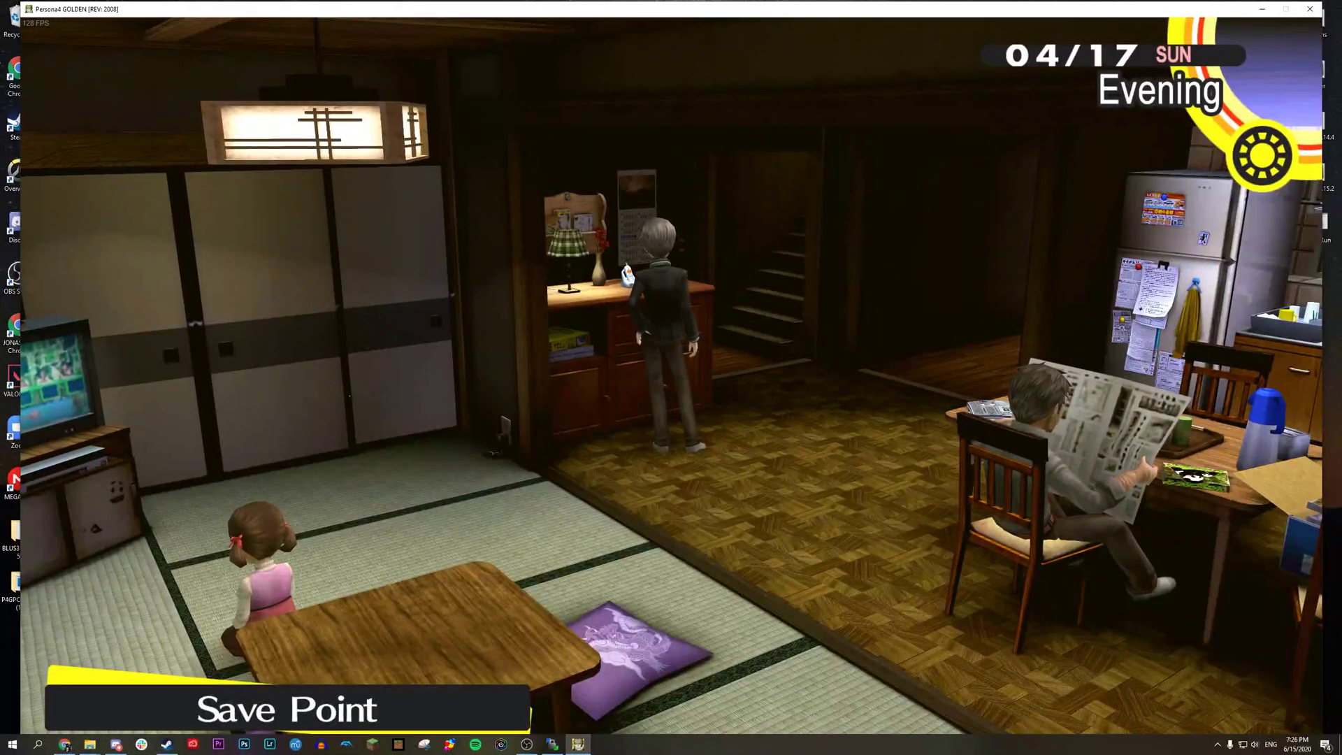
pyautogui.press('Return')
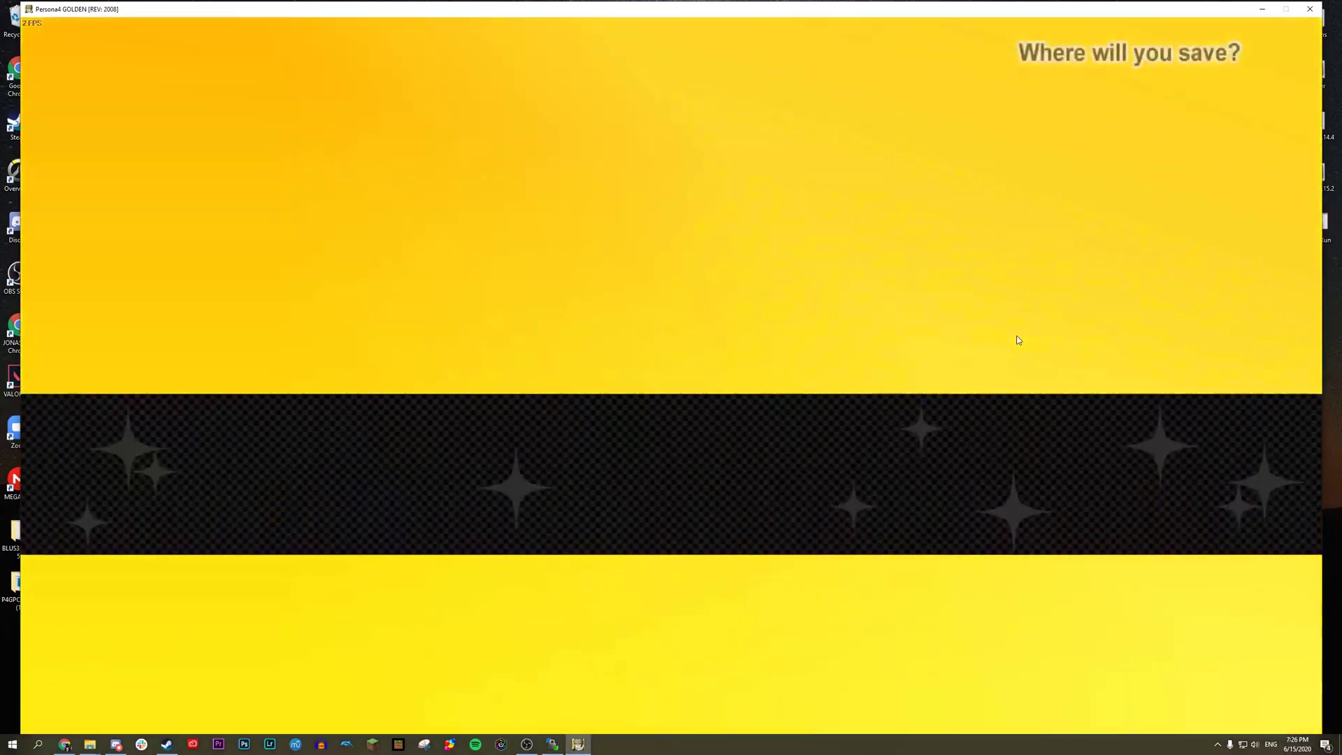
pyautogui.press('Return')
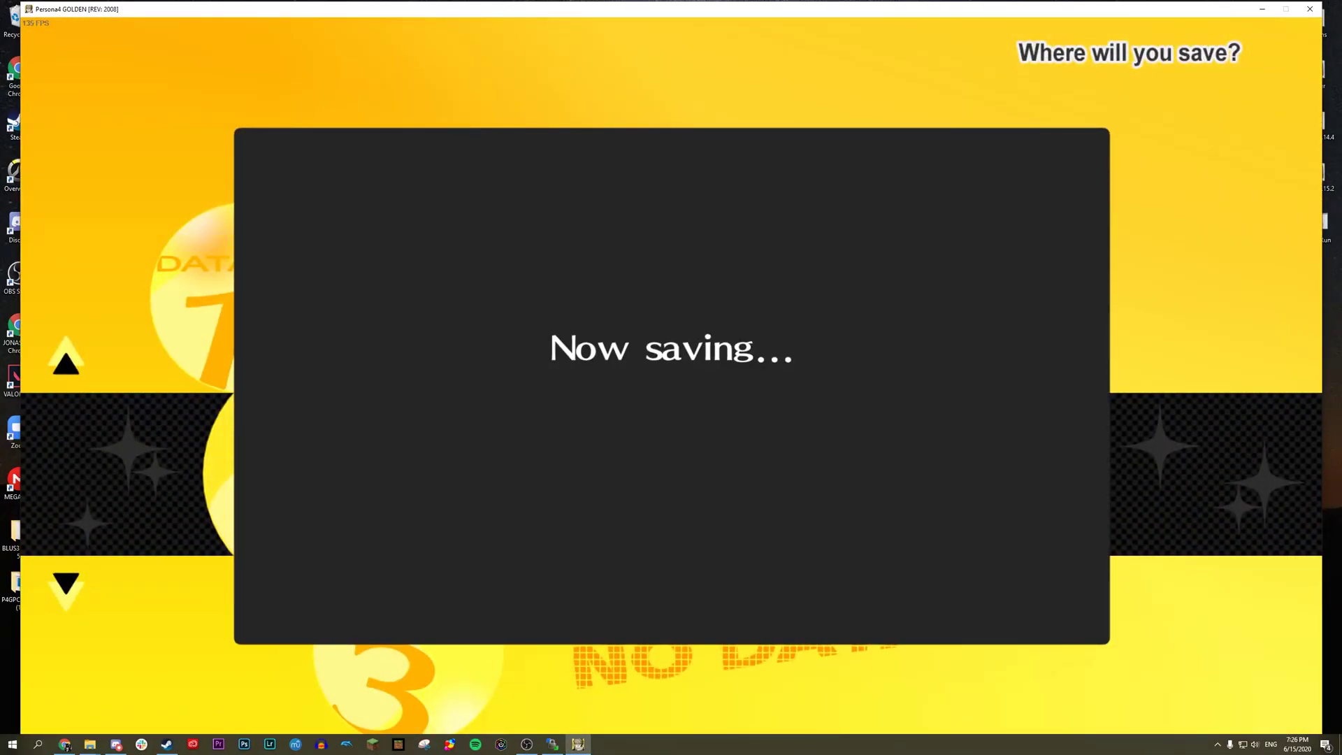
pyautogui.press('Return')
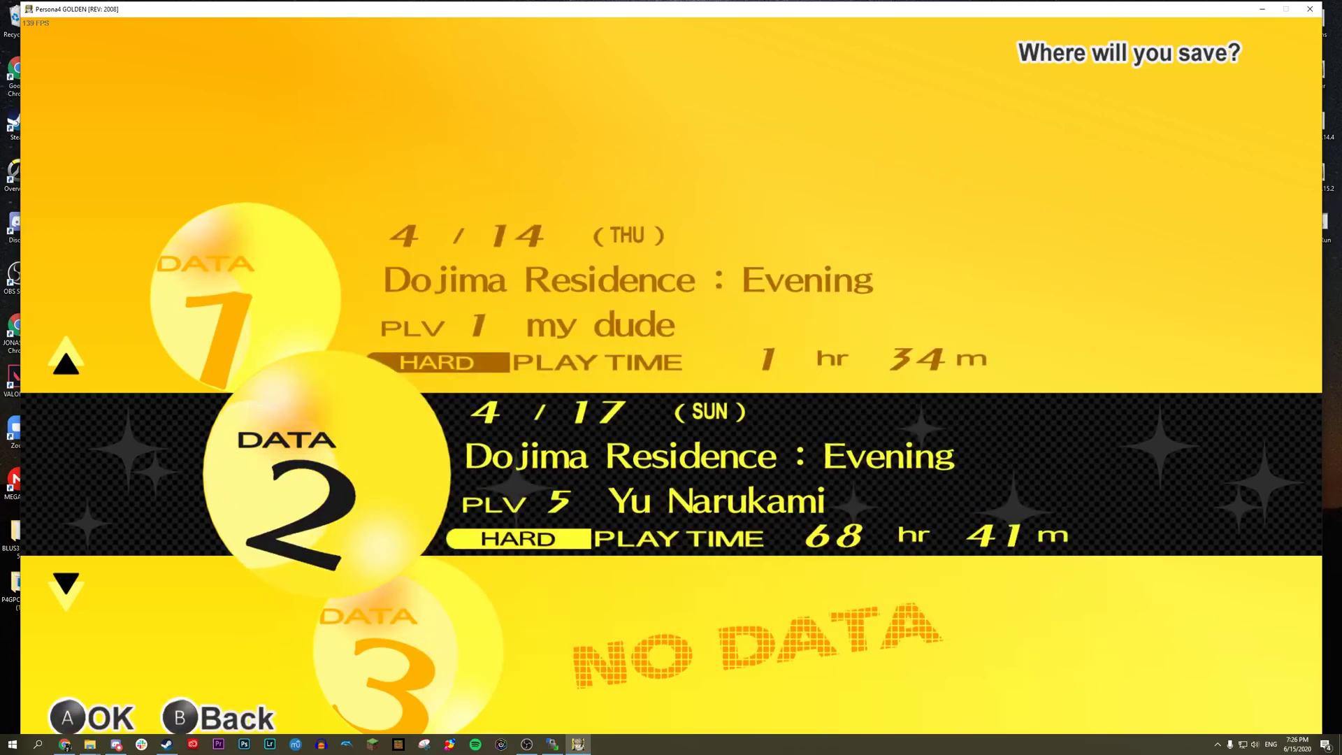
# Step: Load DATA 7 through the camp menu's System > Load Data
pyautogui.press('Escape')
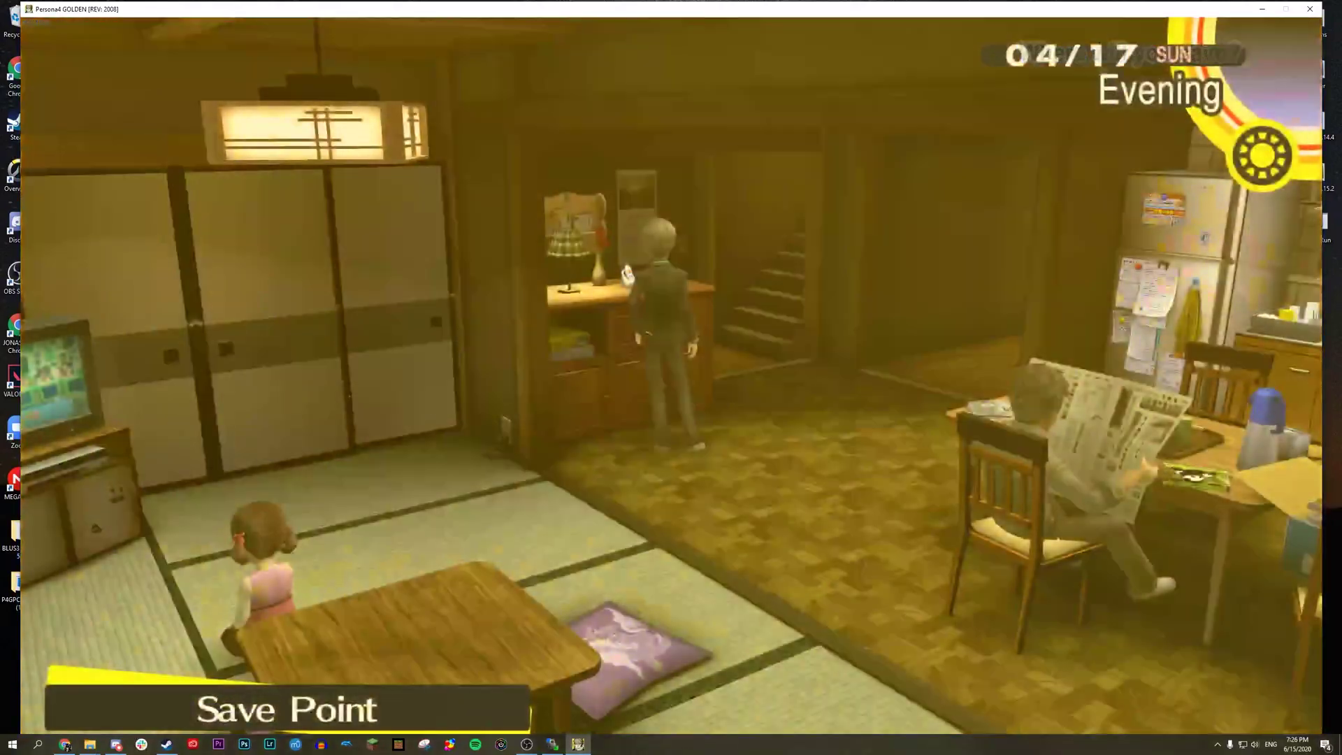
pyautogui.press('Escape')
pyautogui.press('Return')
pyautogui.press('Down')
pyautogui.press('Down')
pyautogui.press('Down')
pyautogui.press('Up')
pyautogui.press('Return')
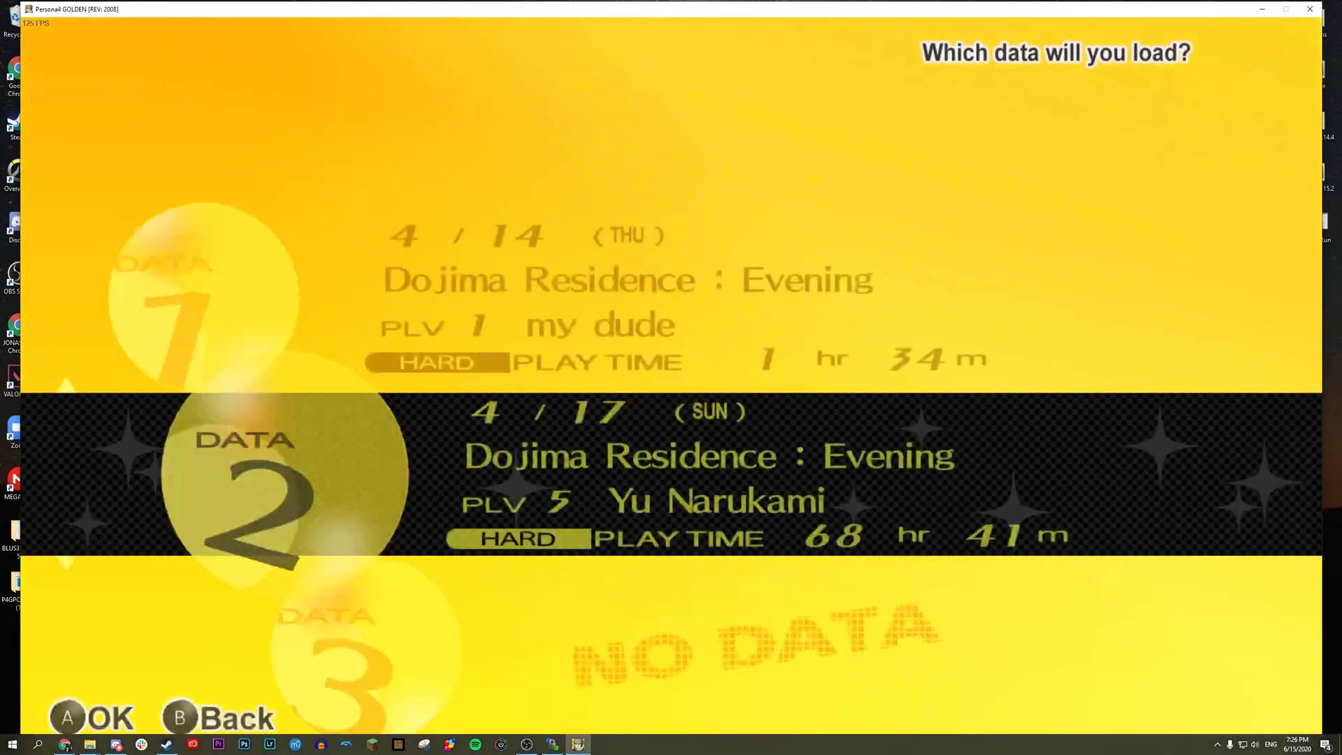
pyautogui.press('Down')
pyautogui.press('Down')
pyautogui.press('Down')
pyautogui.press('Down')
pyautogui.press('Down')
pyautogui.press('Down')
pyautogui.press('Up')
pyautogui.press('Return')
pyautogui.press('Return')
pyautogui.press('Return')
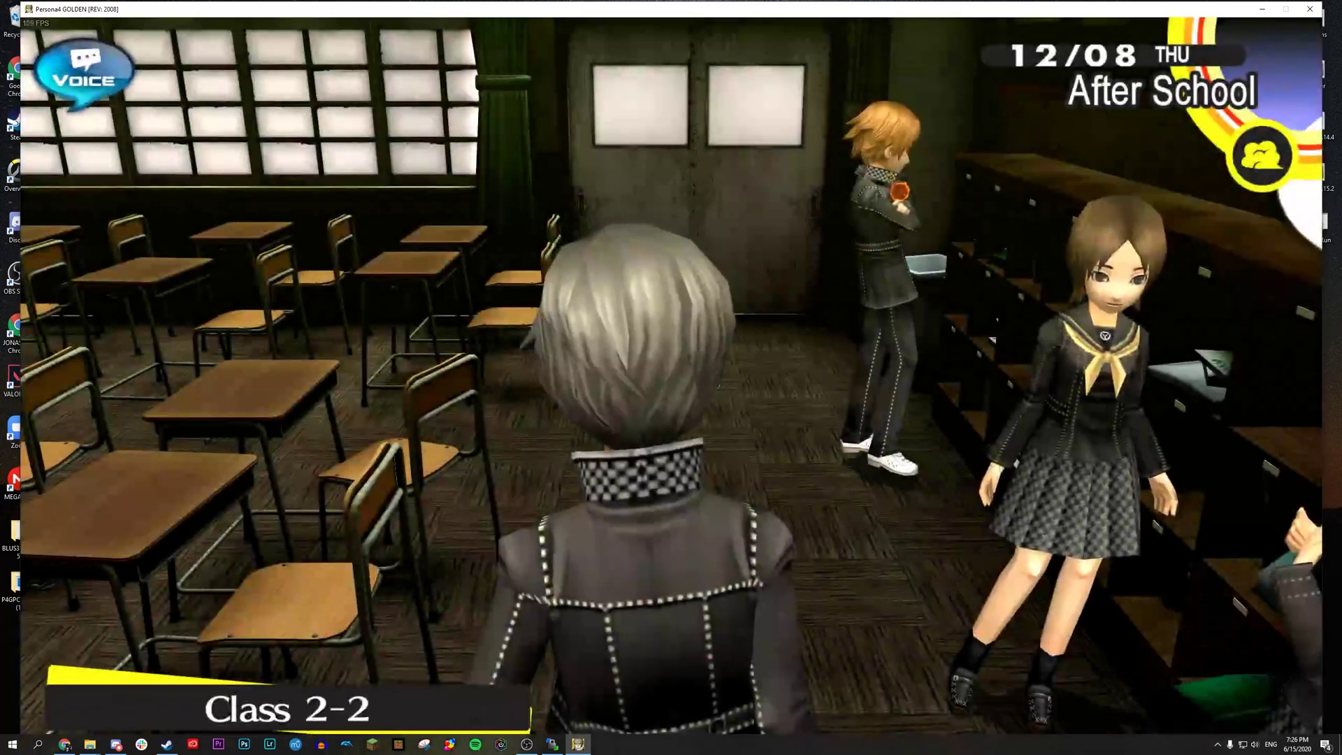
# Step: Walk the character around Class 2-2 to confirm the 12/08 save plays
pyautogui.press('a')
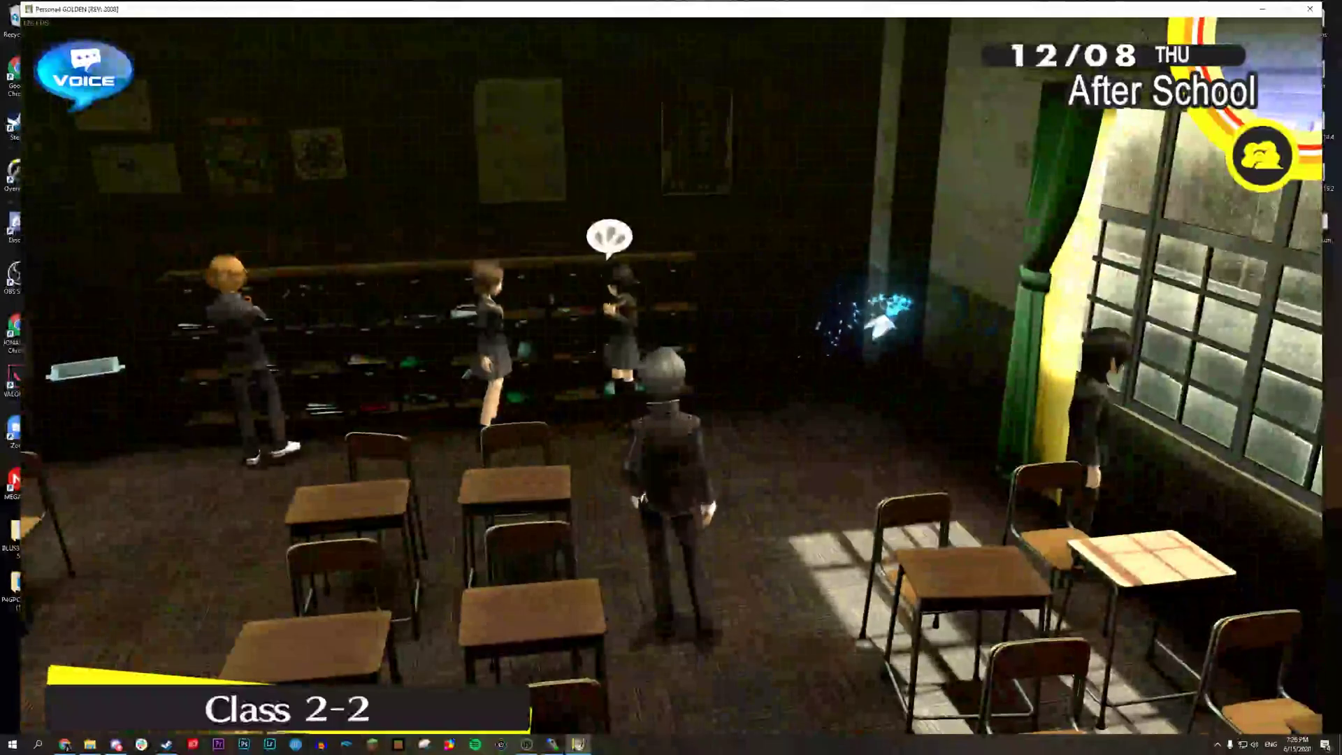
pyautogui.press('a')
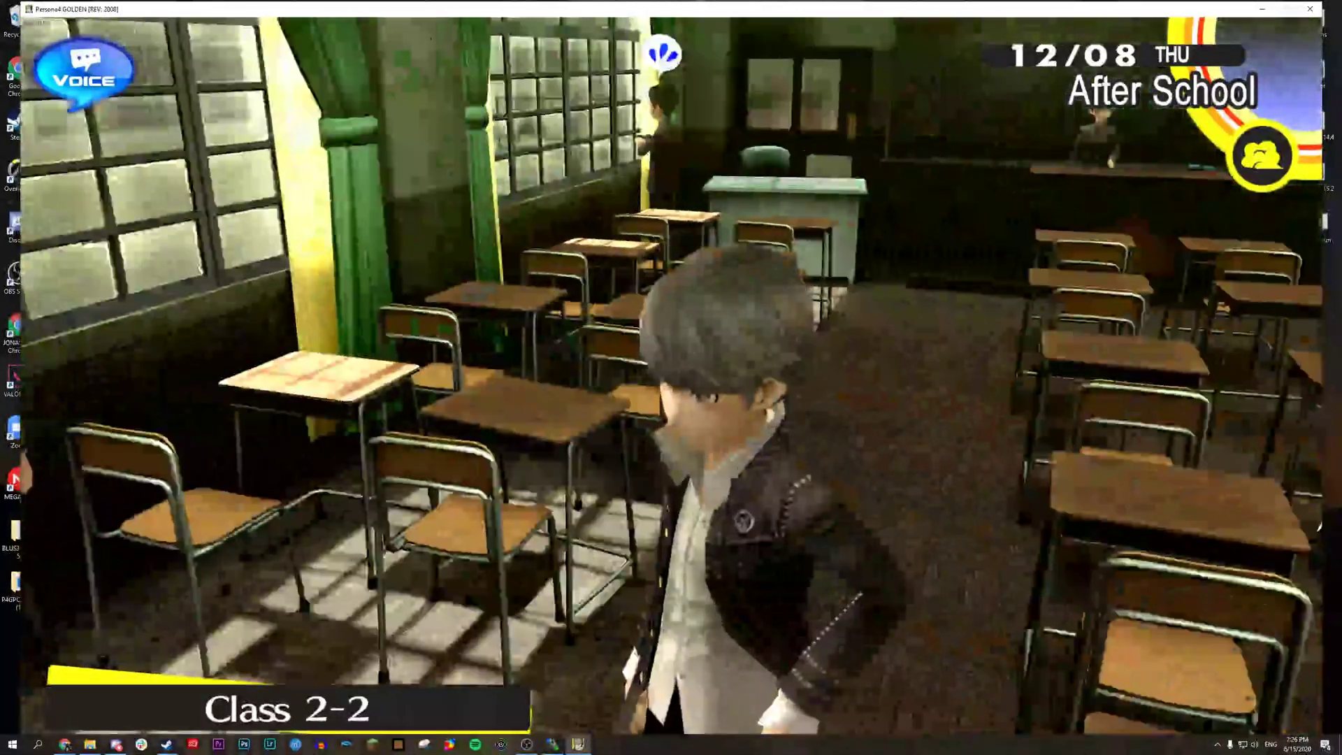
pyautogui.press('s')
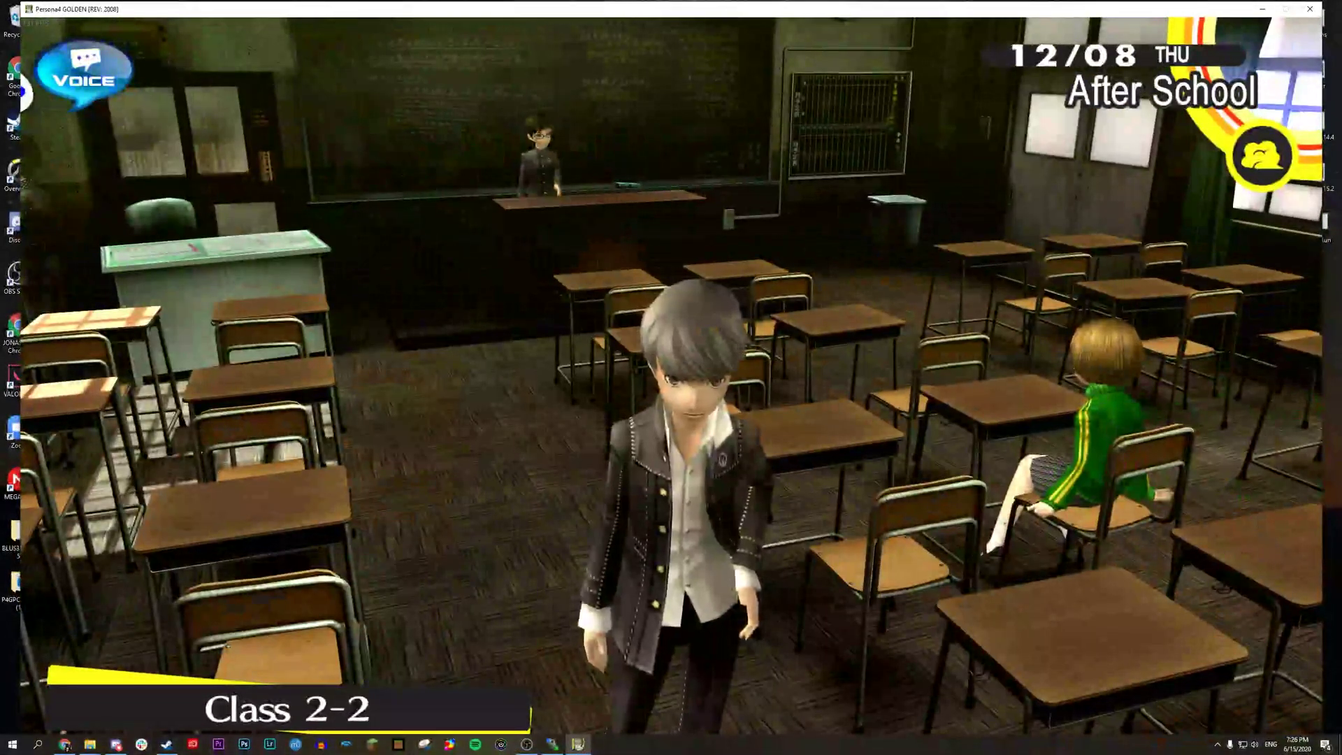